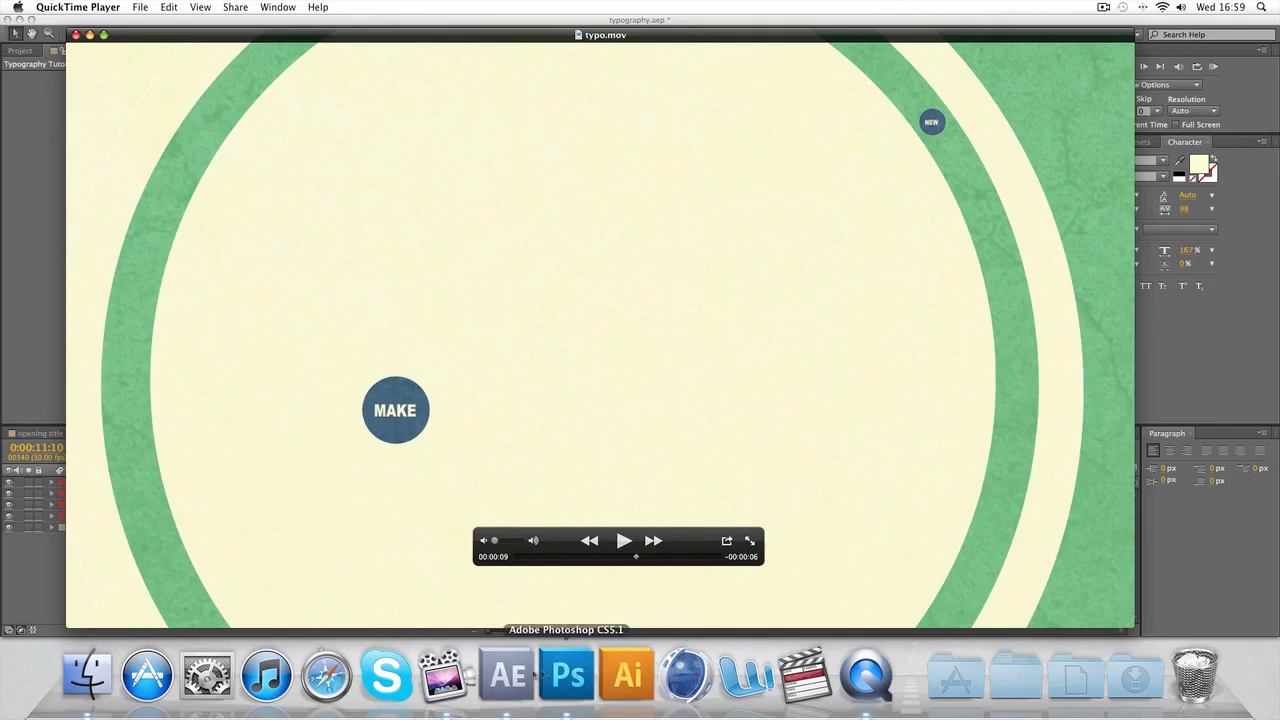
Bring the After Effects title project back in front of the typo.mov preview
click(518, 672)
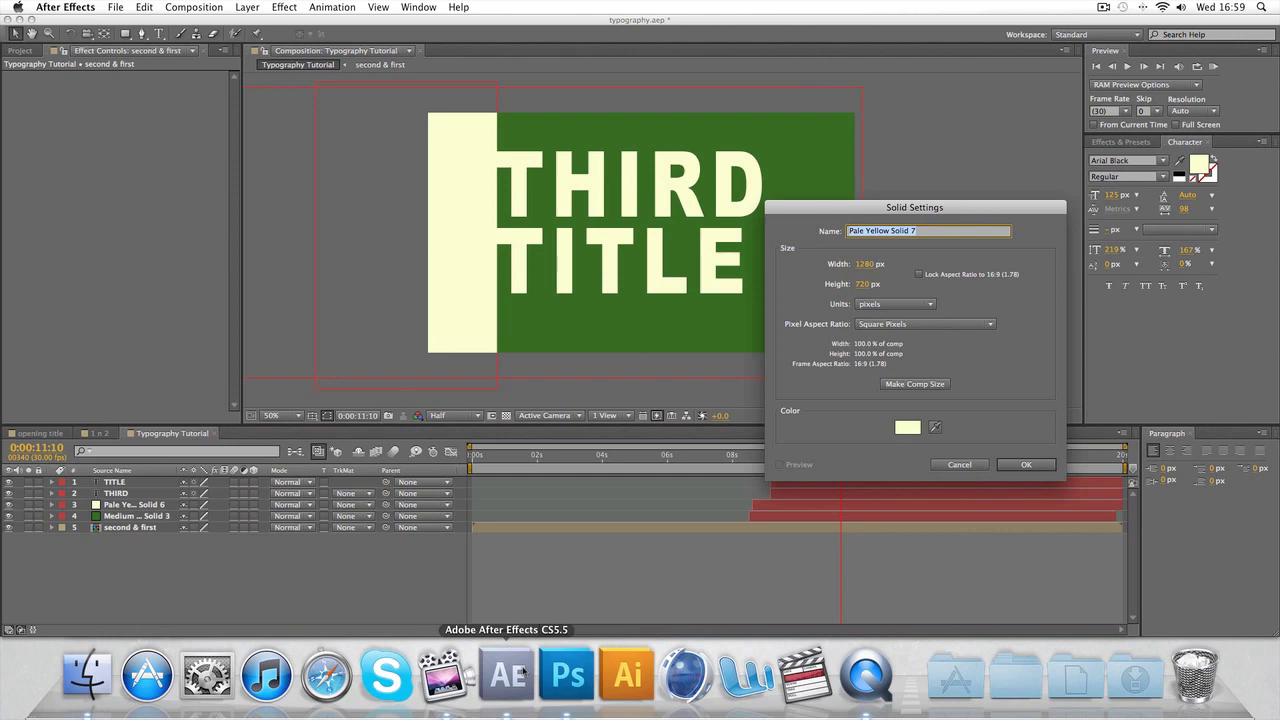
Create a full-frame pale yellow solid with an oval mask, then delete the mask and solid
click(1012, 465)
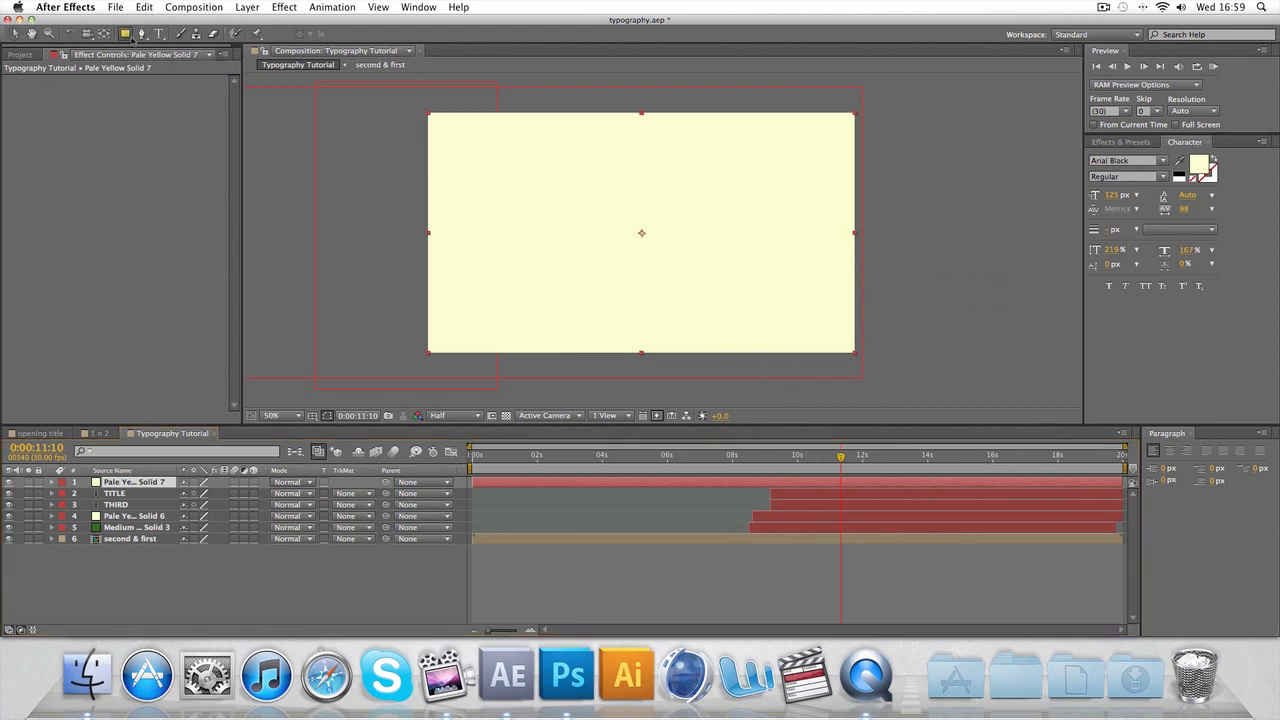
drag(126, 34, 175, 63)
double_click(125, 34)
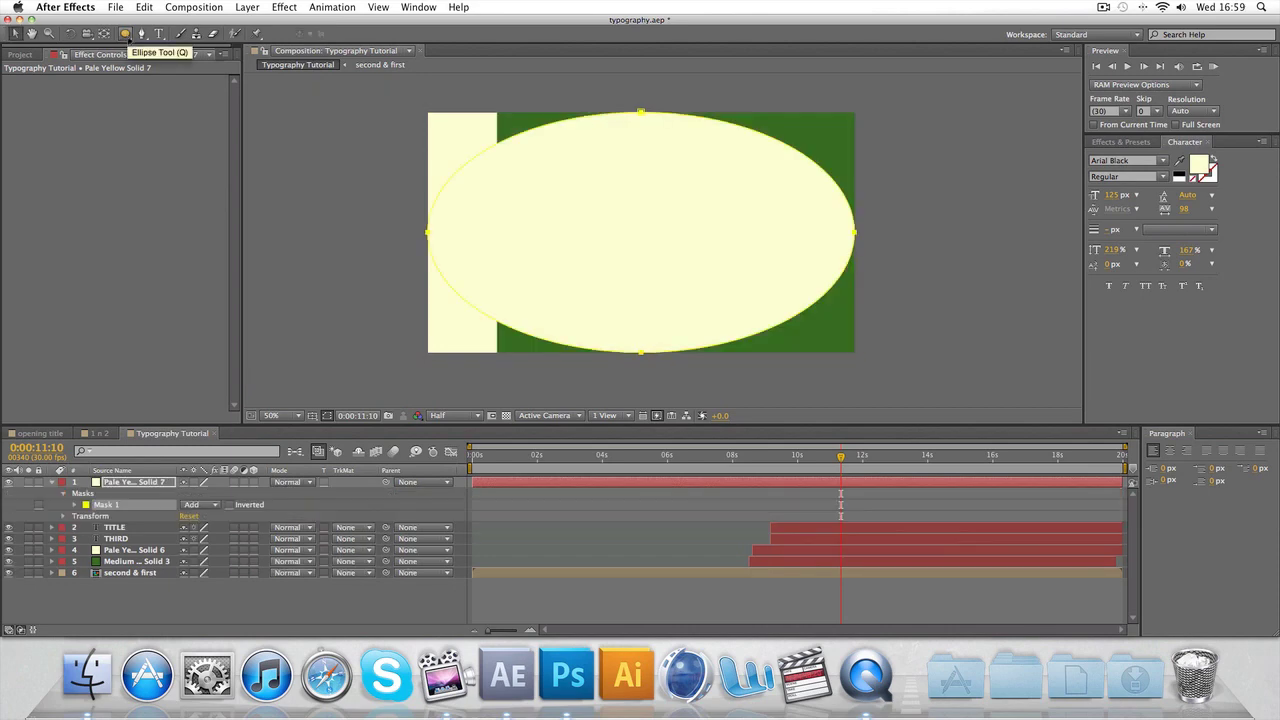
key(Delete)
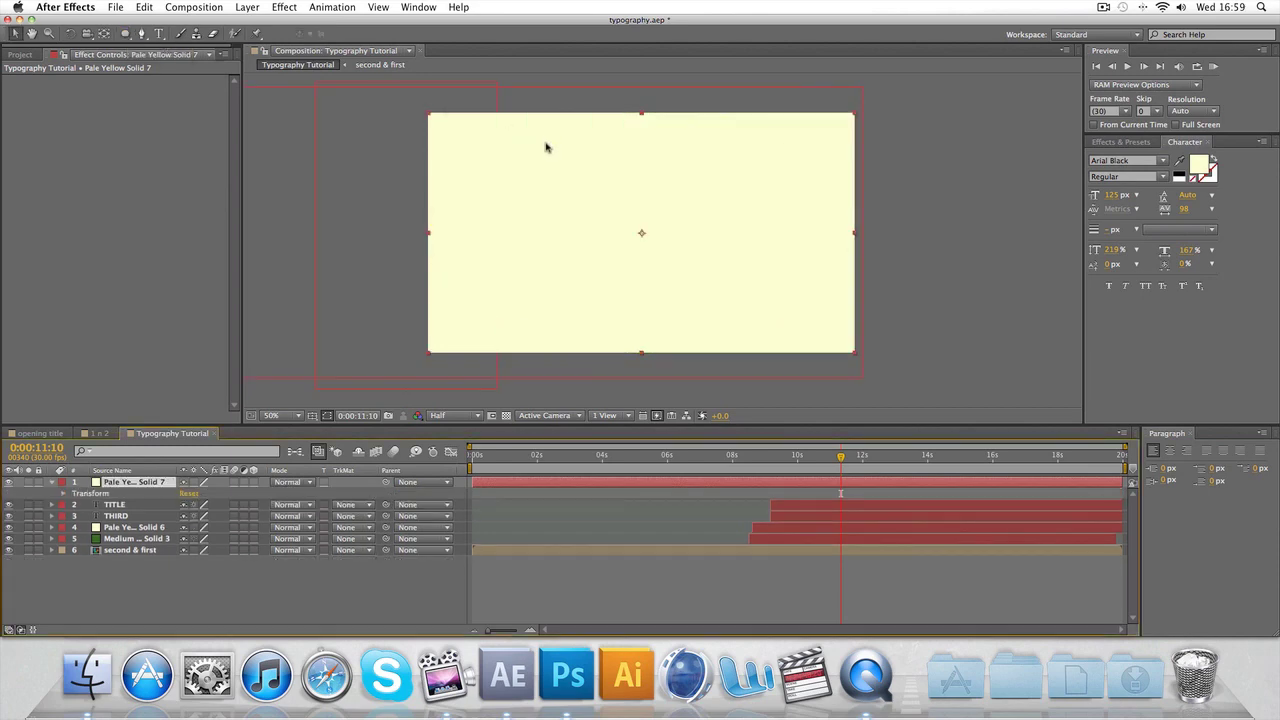
key(Delete)
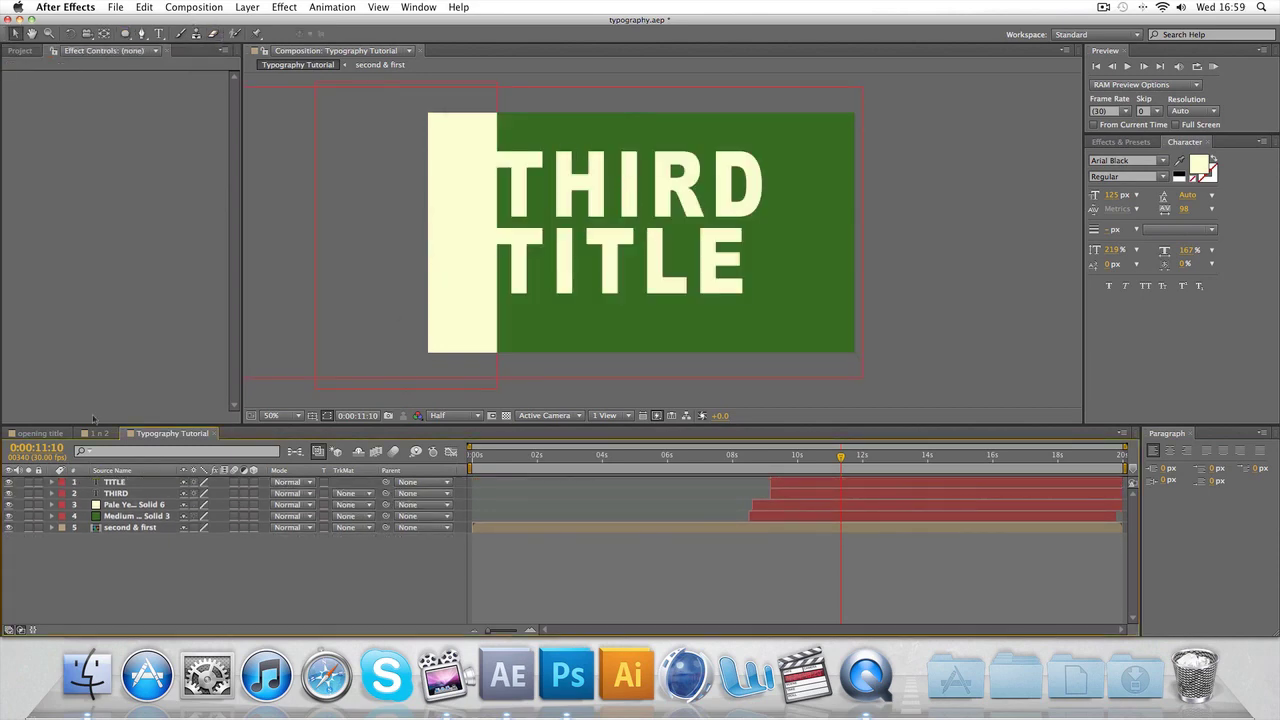
Draw a large trial ellipse over the title card on a new shape layer
click(125, 34)
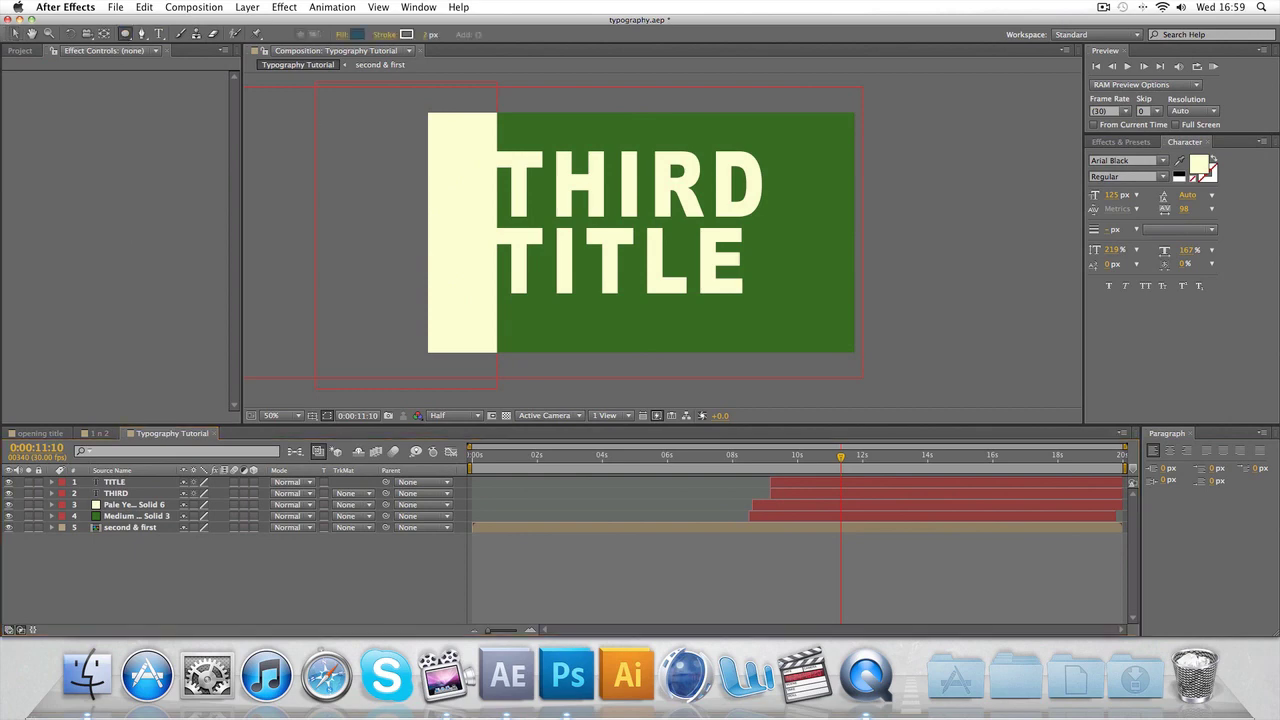
drag(638, 160, 1055, 577)
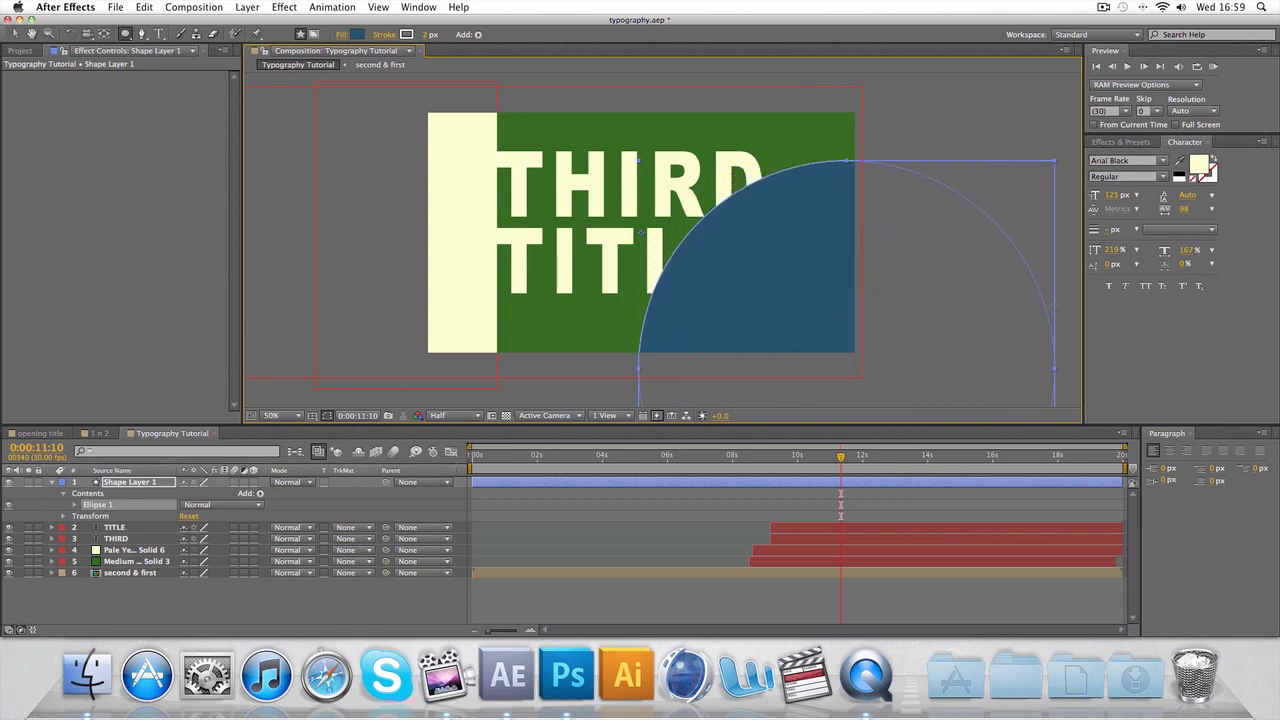
click(14, 33)
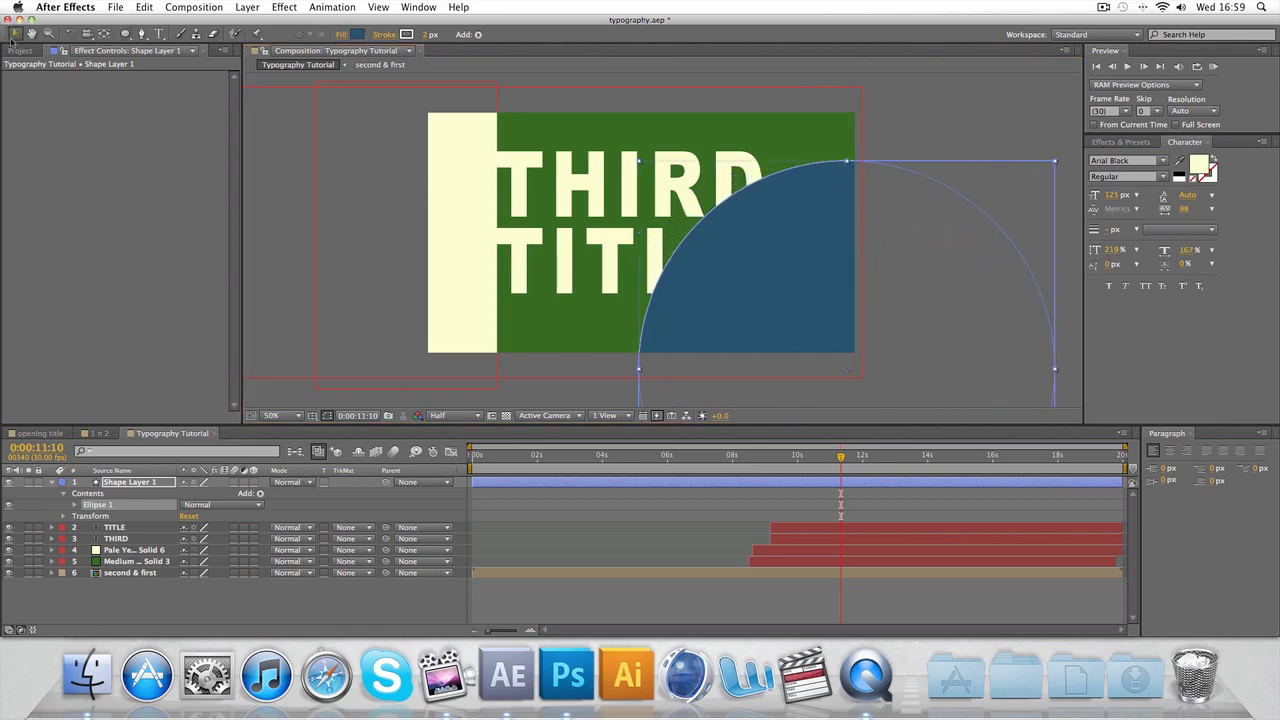
Set the shape fill to pale yellow FDFCCF sampled from the card, then delete the trial ellipse
click(357, 34)
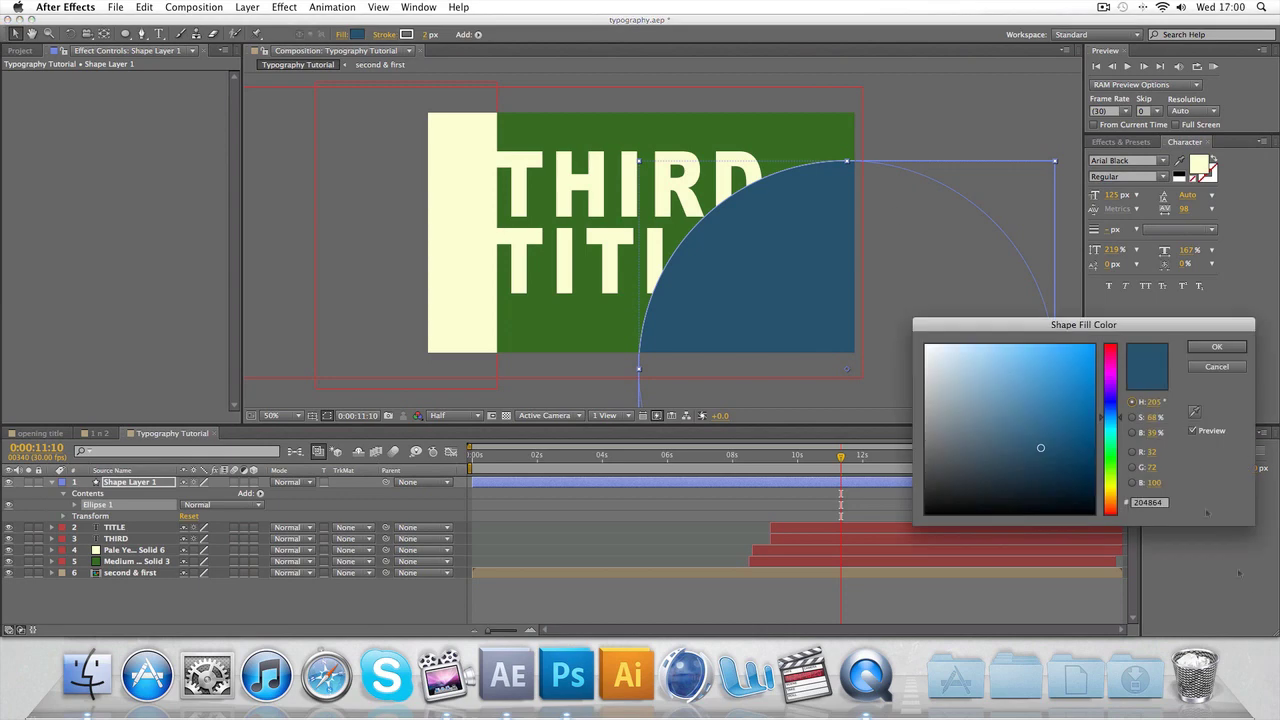
click(1193, 412)
click(457, 303)
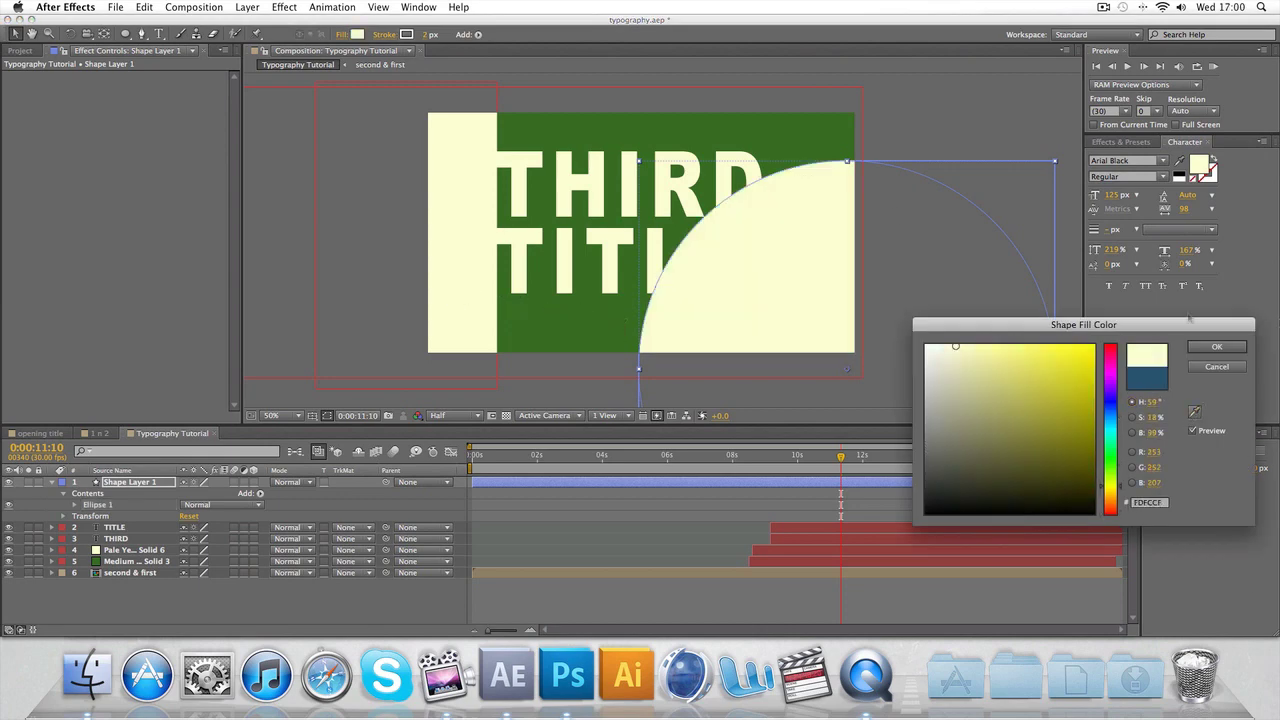
click(1216, 347)
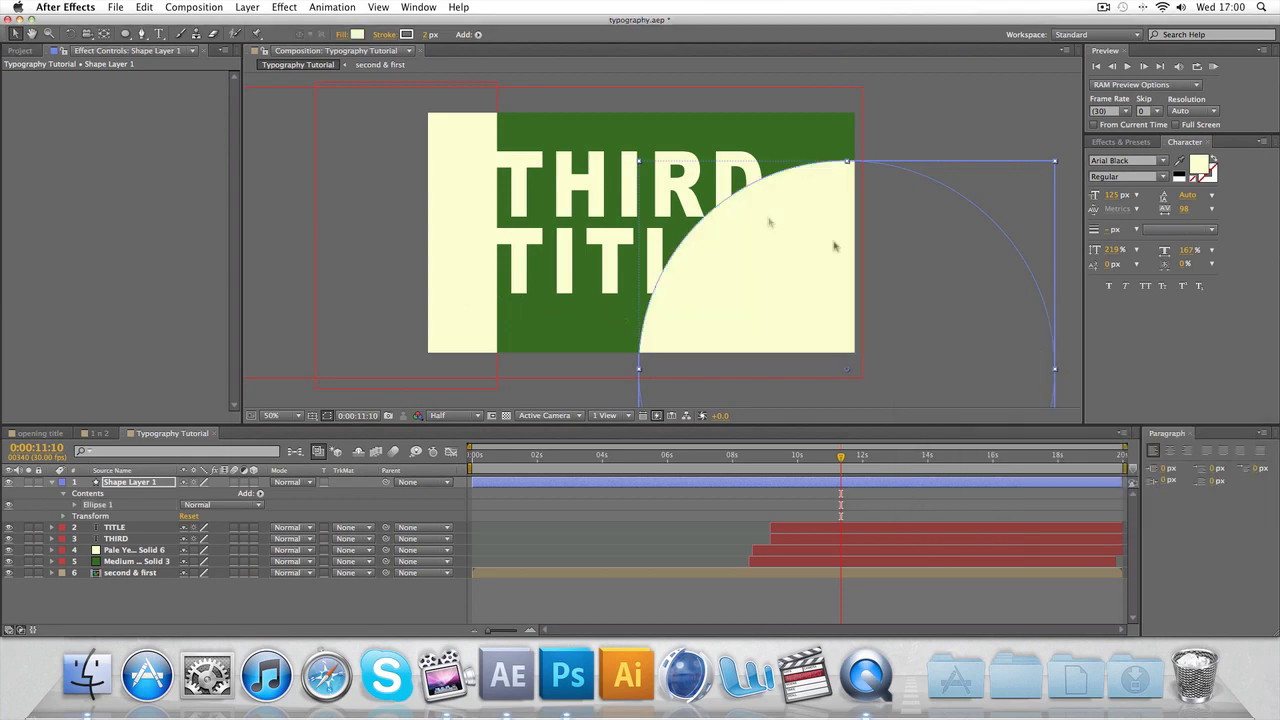
drag(814, 274, 609, 154)
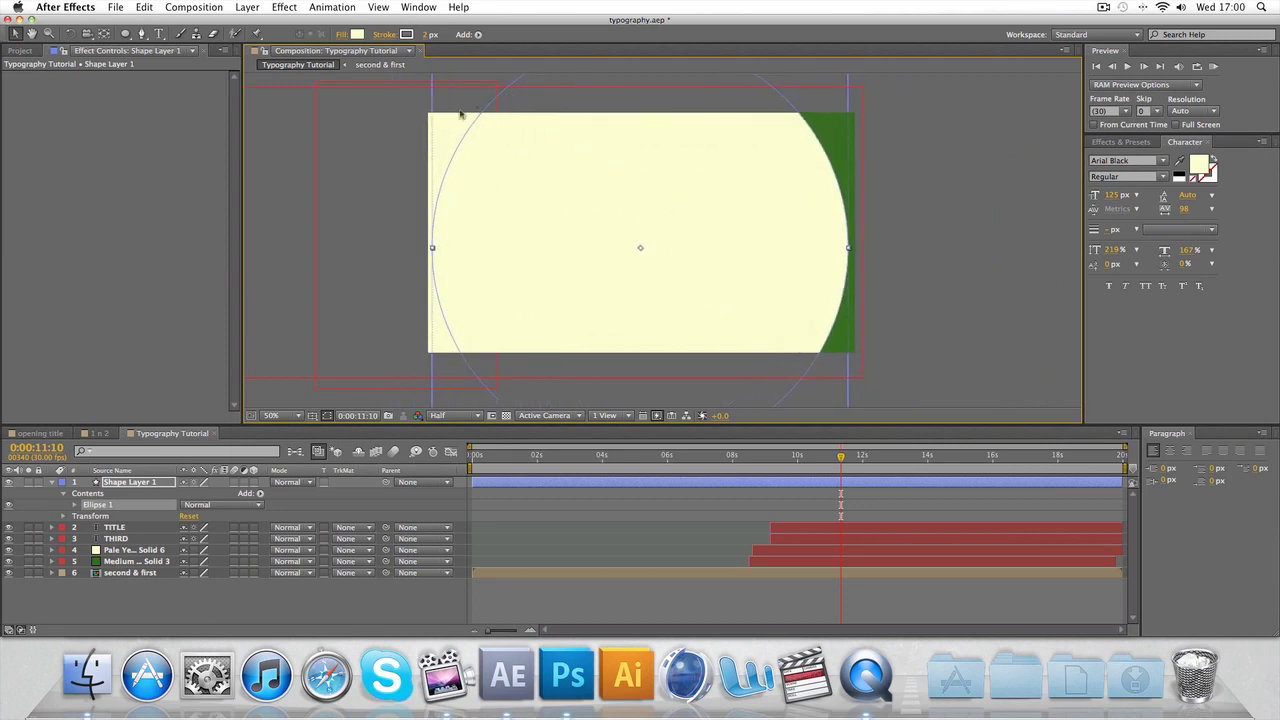
key(Delete)
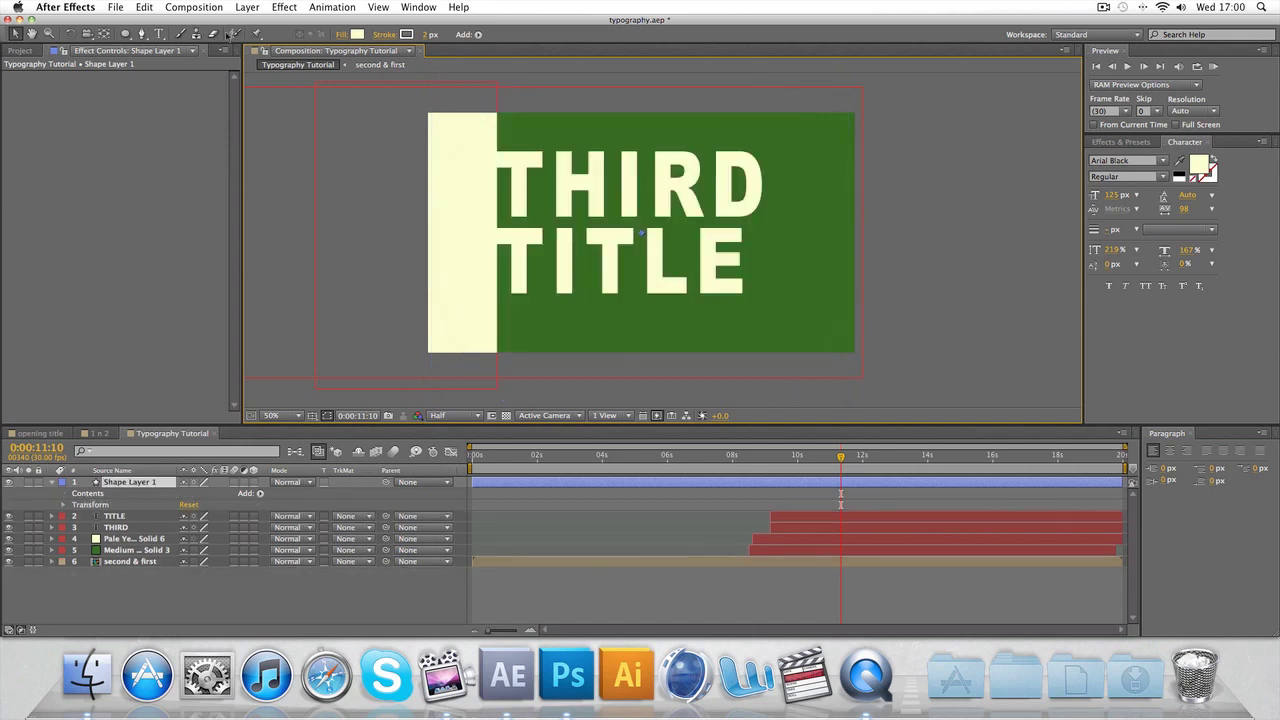
Zoom out, draw an Ellipse 1 circle centred on the card, and move its layer start to about 10 s
key(comma)
key(comma)
key(comma)
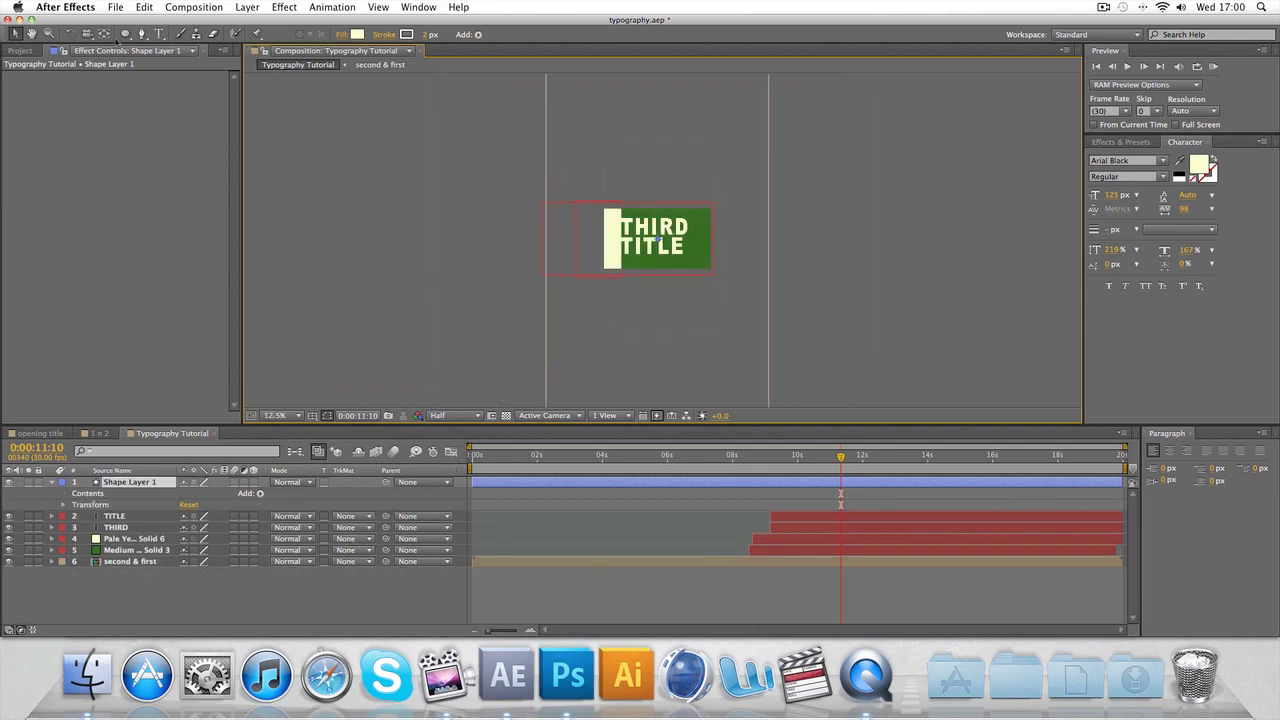
click(124, 34)
drag(578, 182, 749, 352)
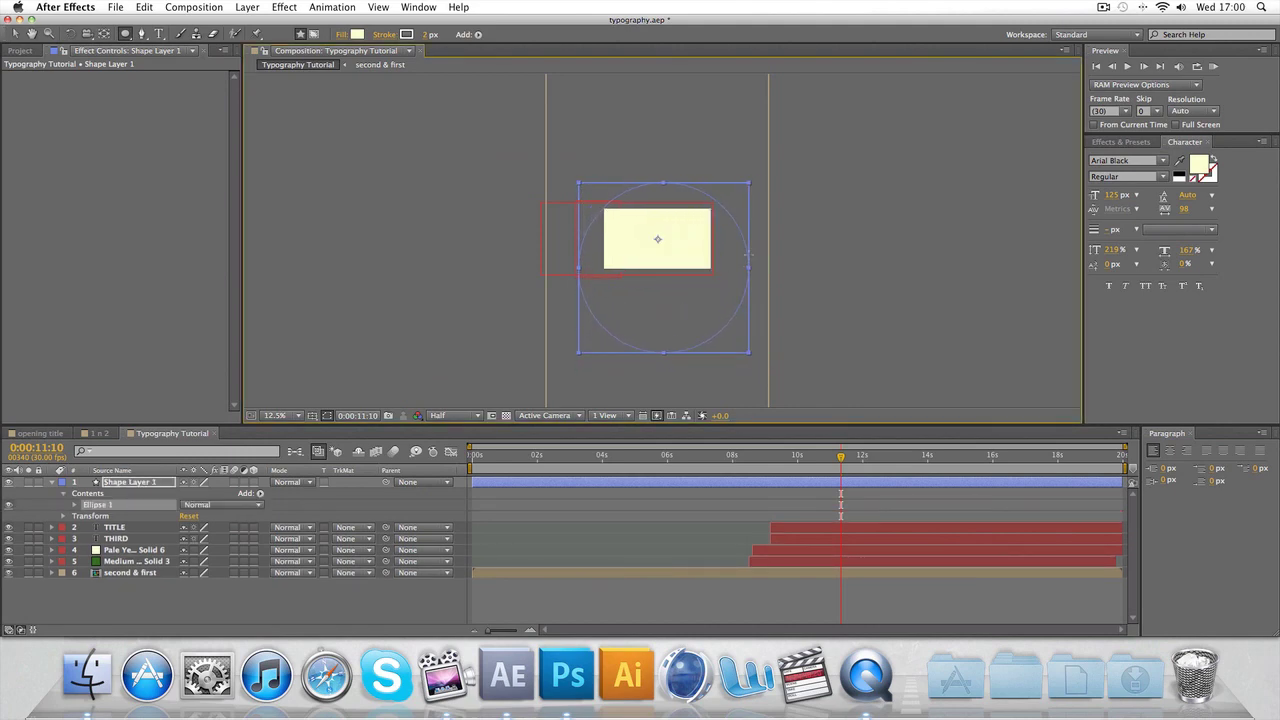
key(v)
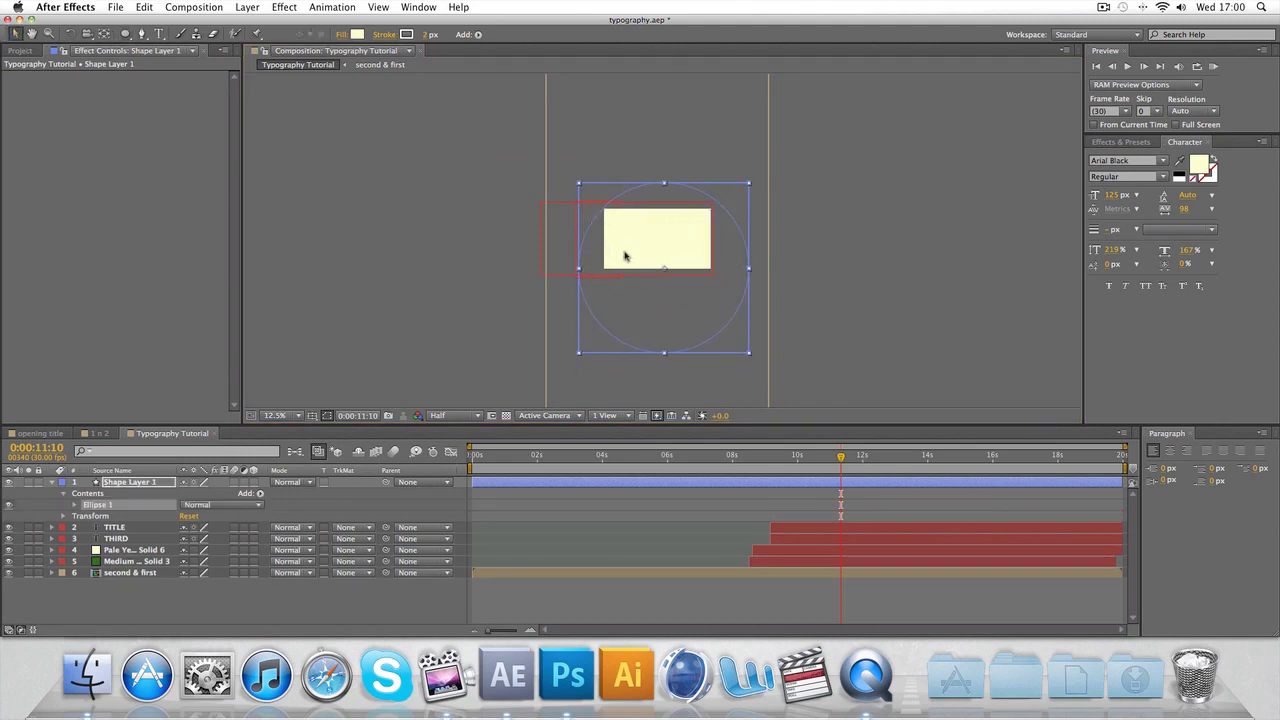
drag(624, 256, 617, 226)
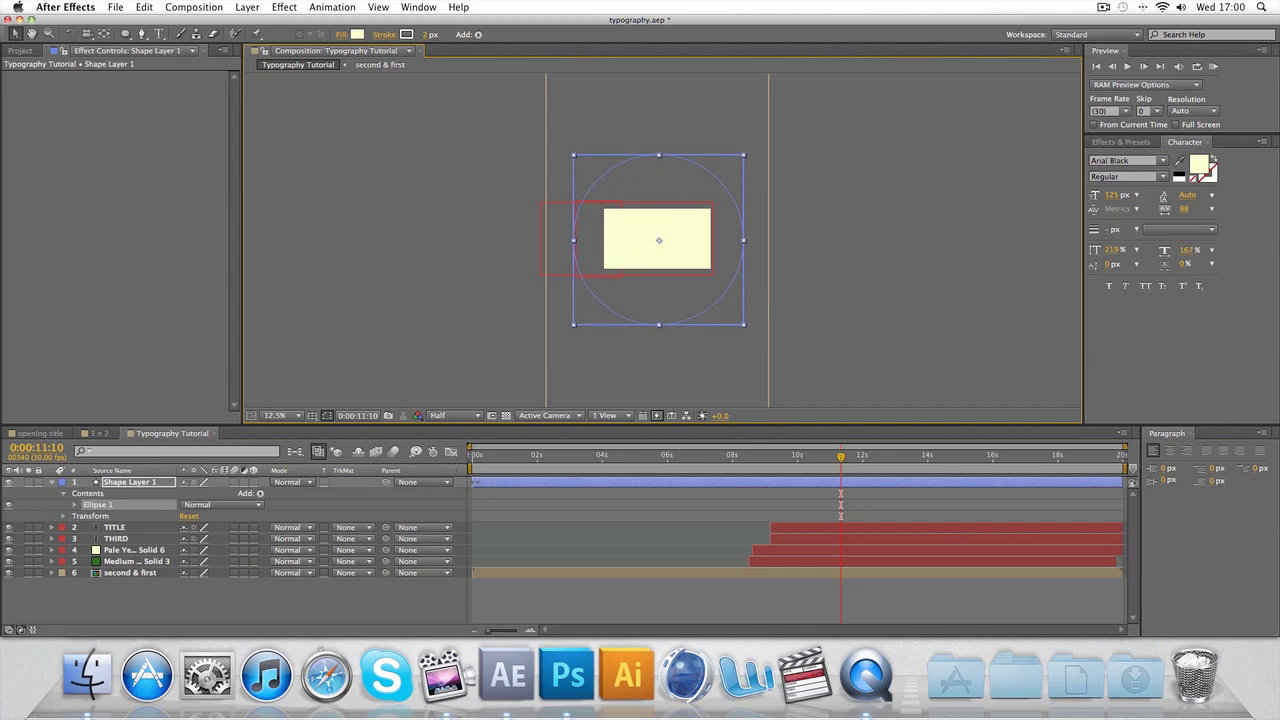
drag(475, 483, 811, 459)
click(781, 459)
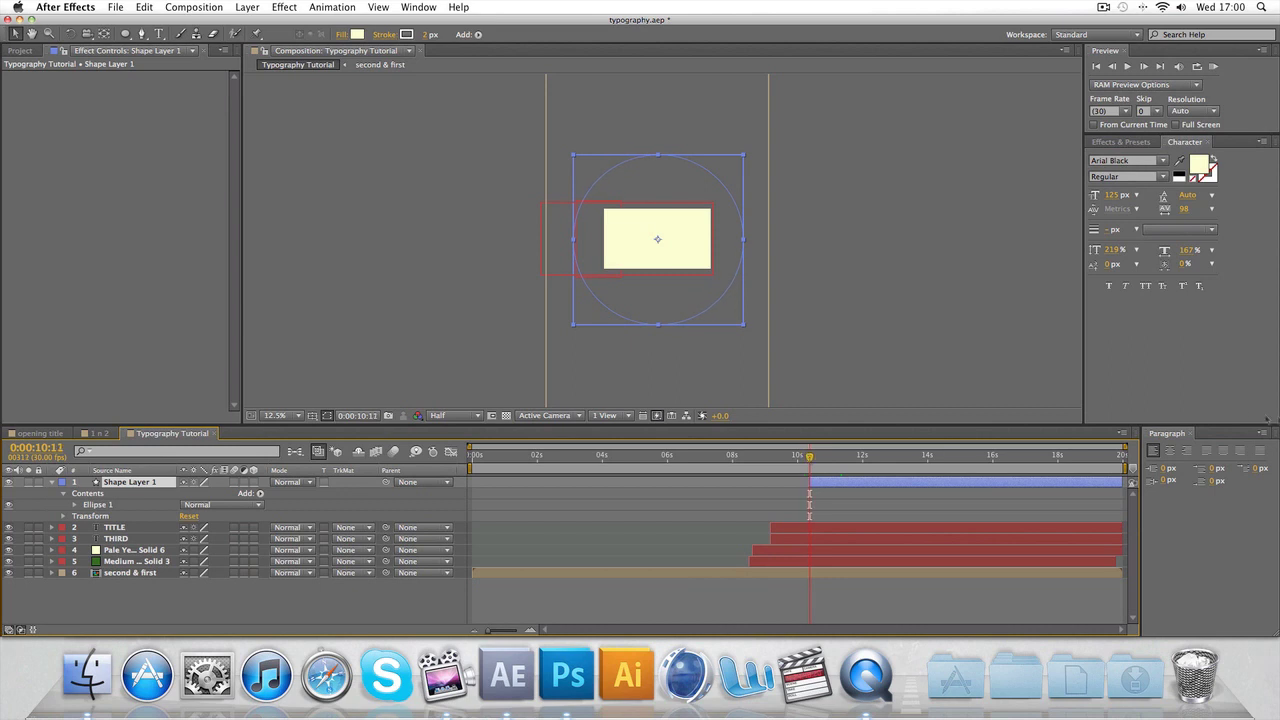
Add a 0% Scale keyframe to the circle layer at 0:00:10:11
click(1191, 435)
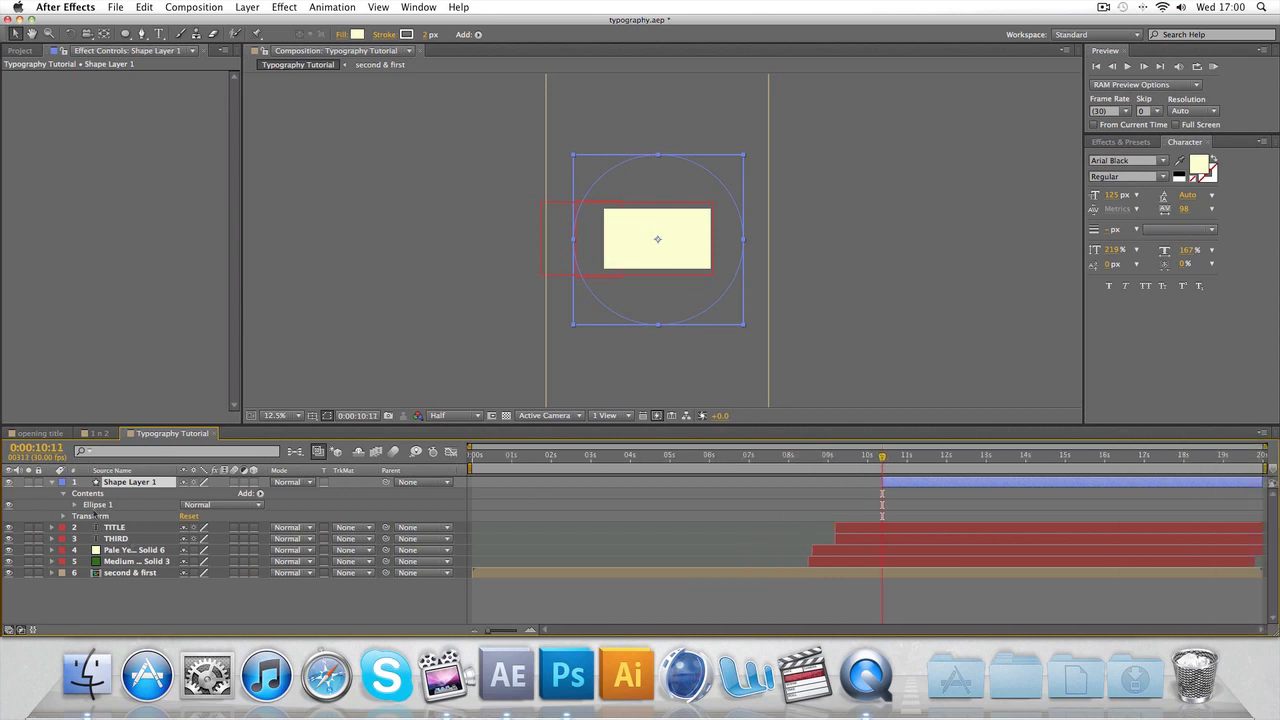
click(64, 517)
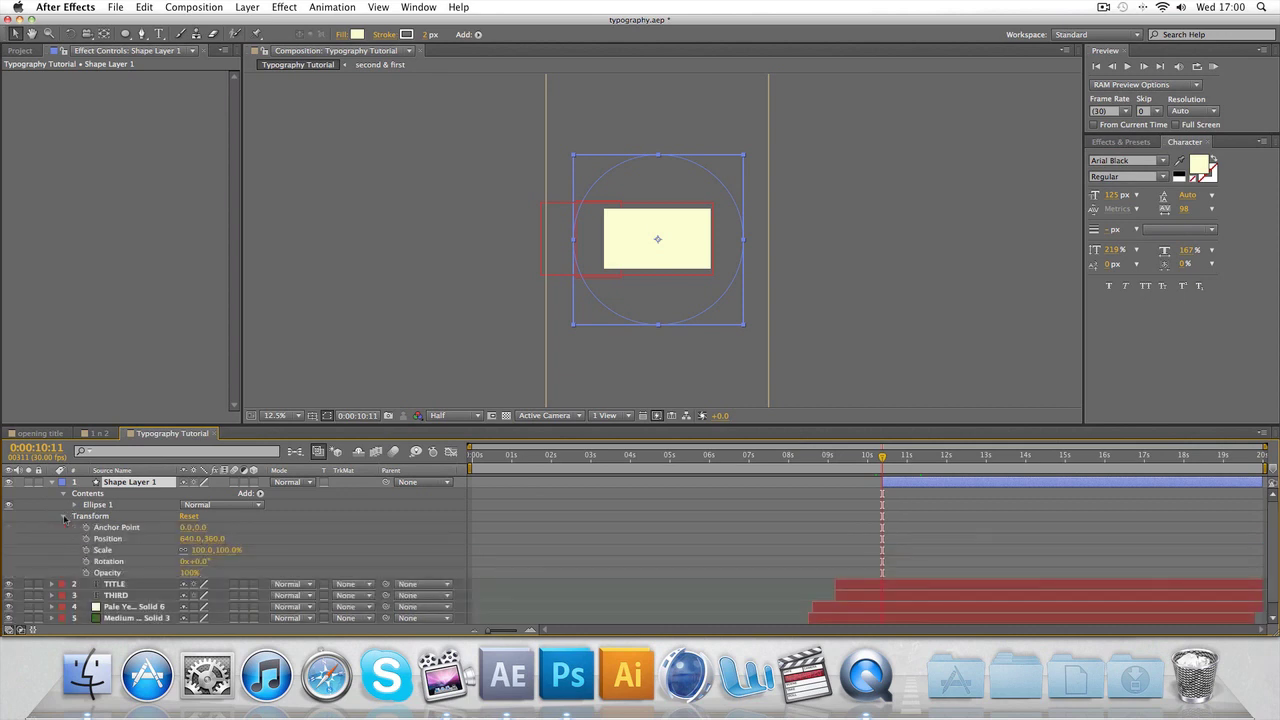
click(203, 550)
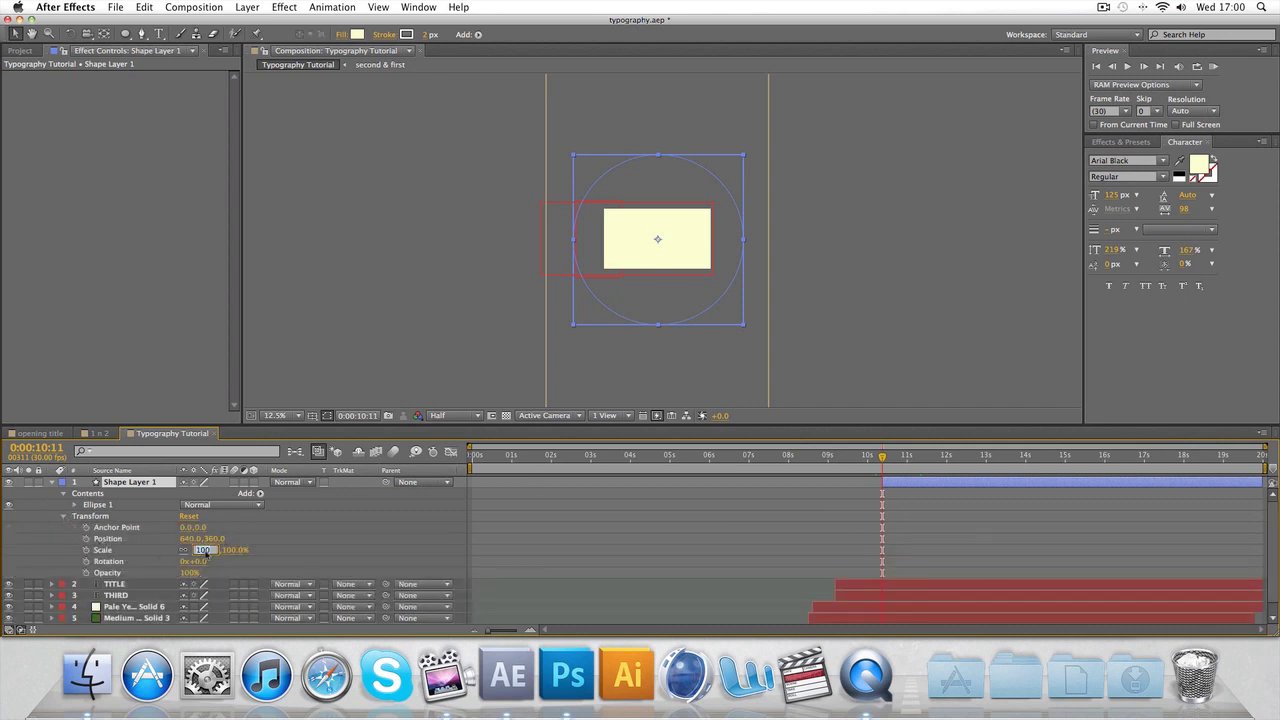
click(86, 550)
click(204, 550)
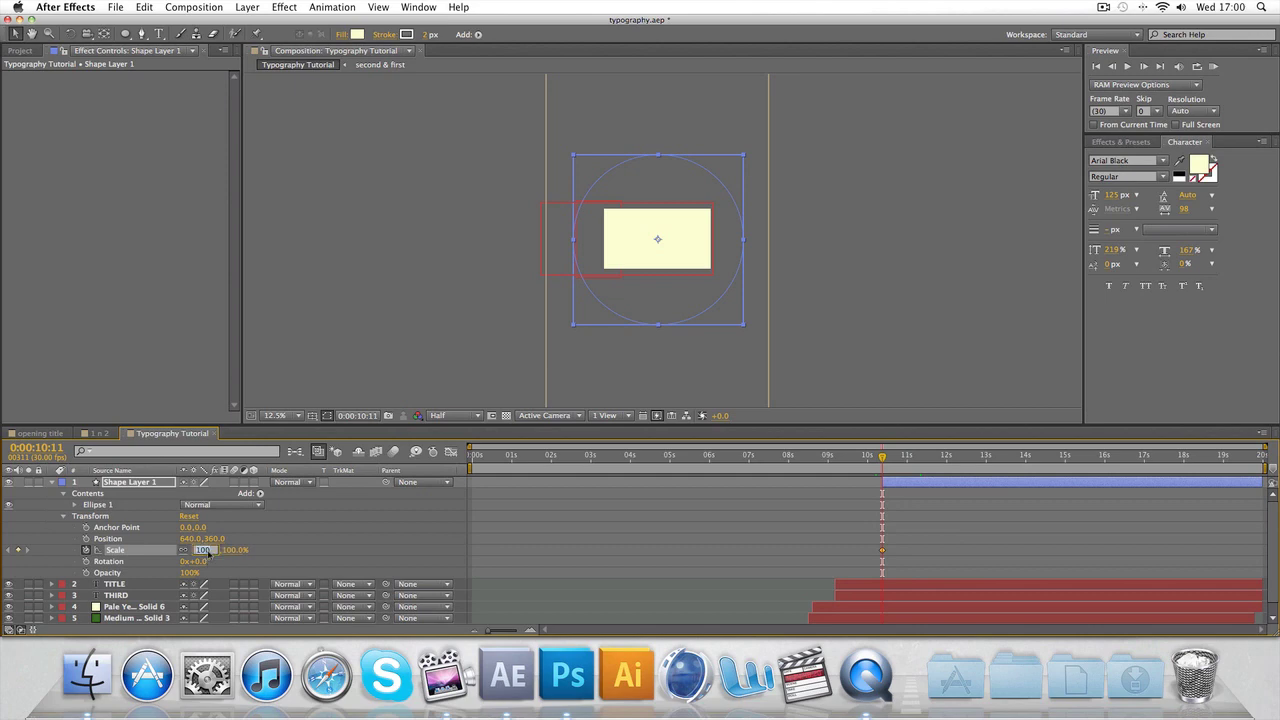
text(0)
key(Return)
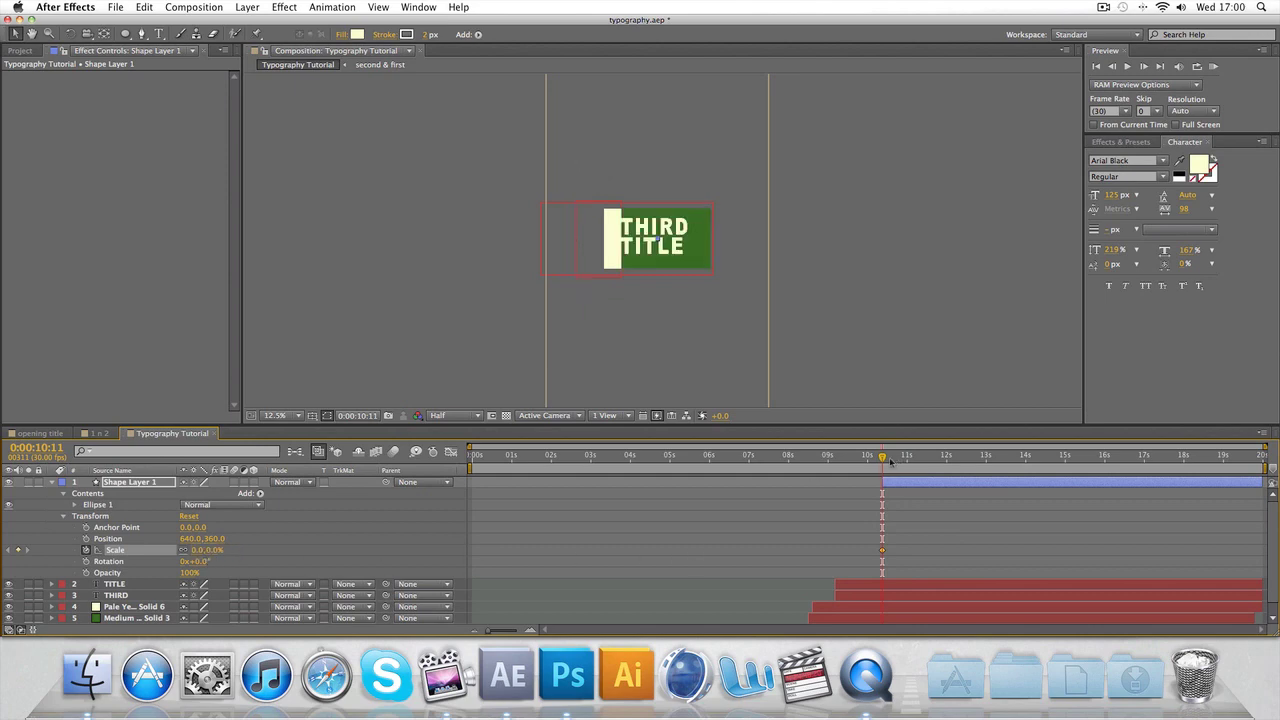
Add a 100% Scale keyframe at 0:00:11:00 and scrub back to check the pop
drag(884, 459, 907, 459)
drag(200, 553, 285, 550)
click(196, 551)
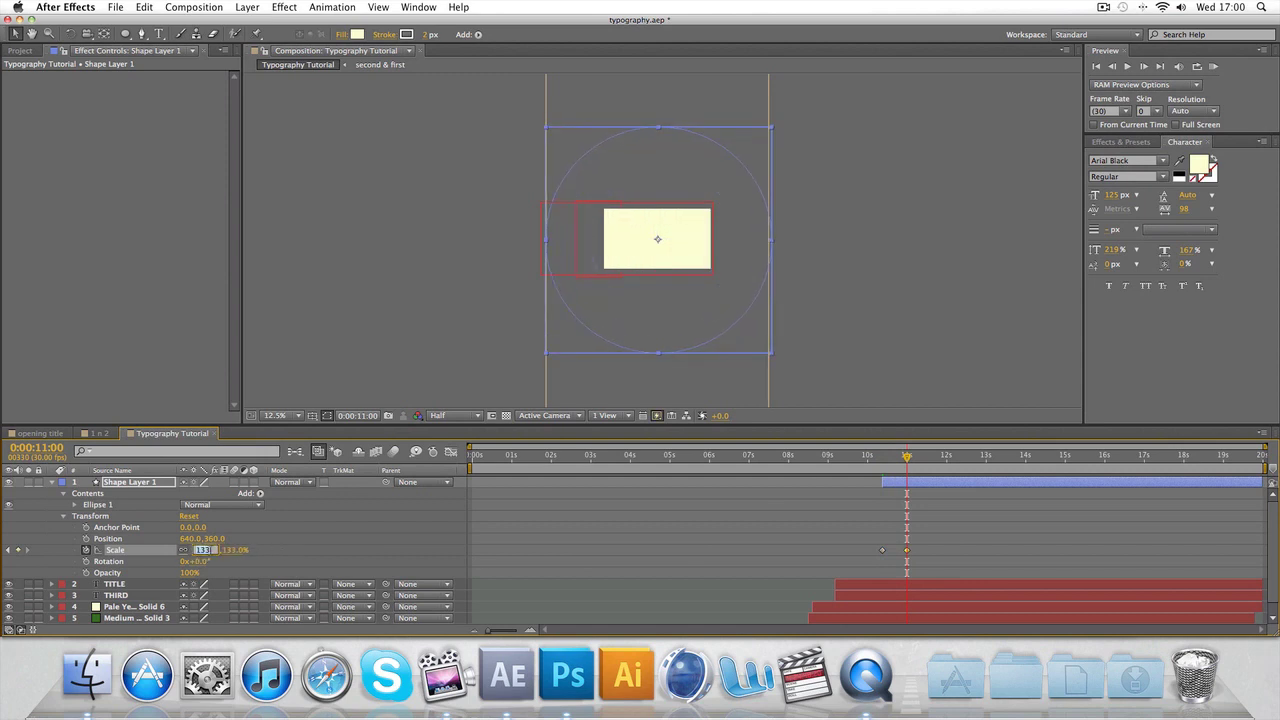
text(100)
key(Return)
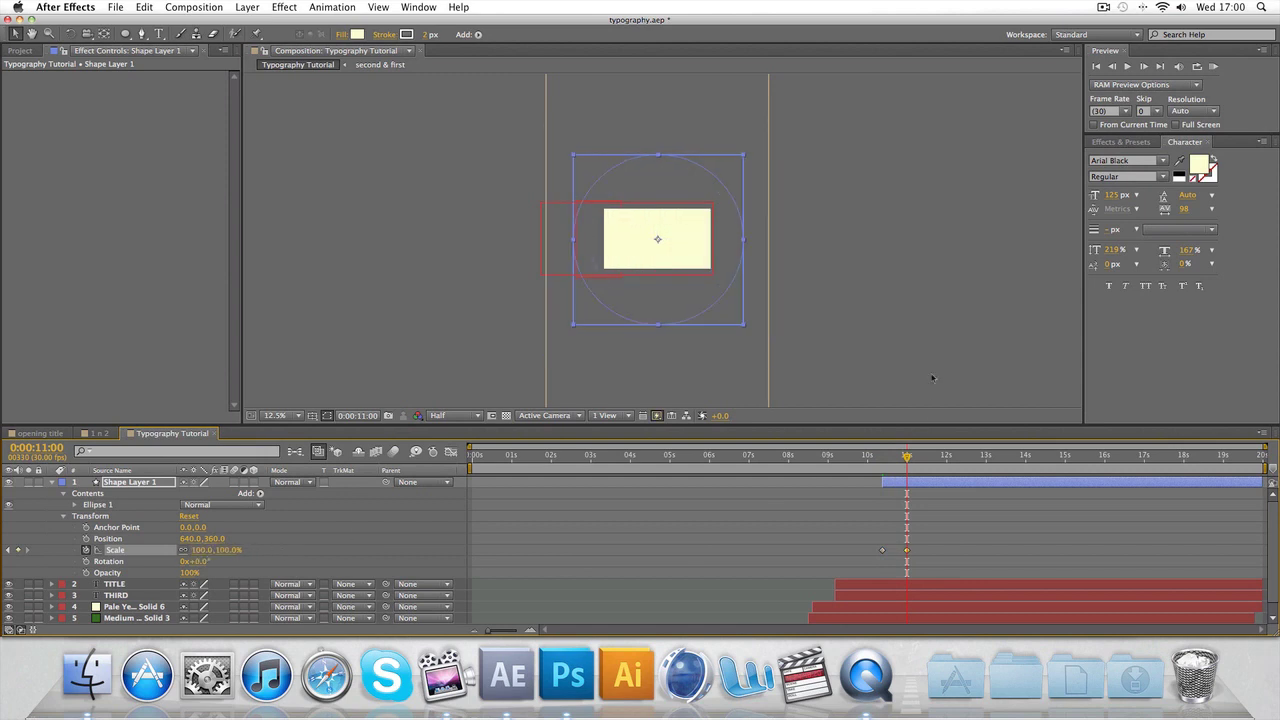
mouse_move(907, 458)
mouse_down()
mouse_move(881, 458)
mouse_move(897, 464)
mouse_up()
Duplicate the circle layer as Shape Layer 2
click(52, 483)
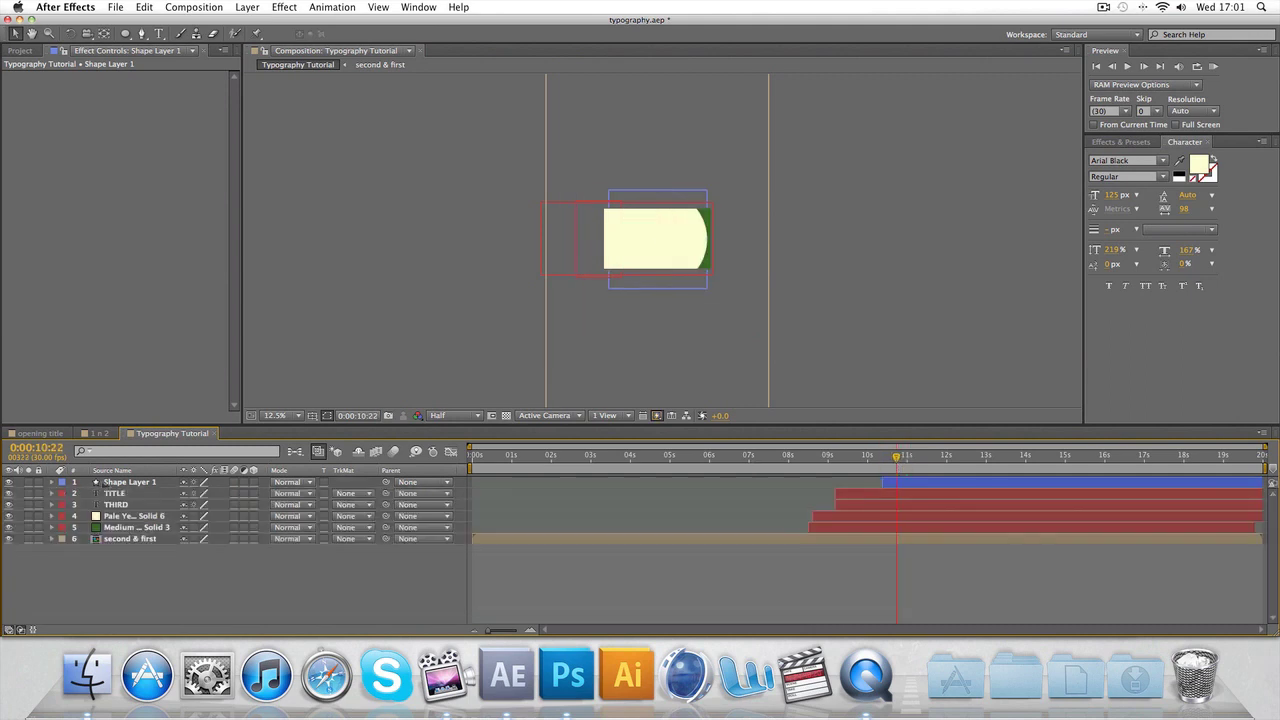
click(108, 483)
key(super+d)
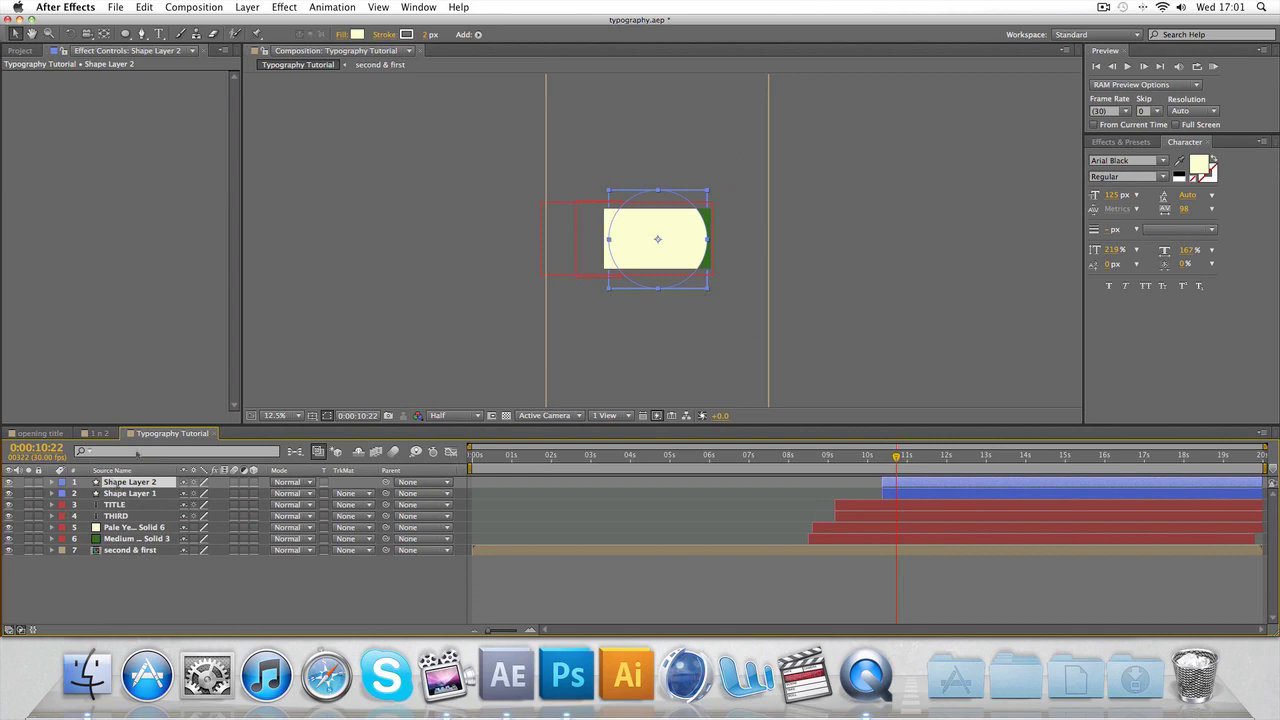
Apply a Generate > Fill effect to Shape Layer 2 with a dark green colour
click(284, 7)
mouse_move(330, 171)
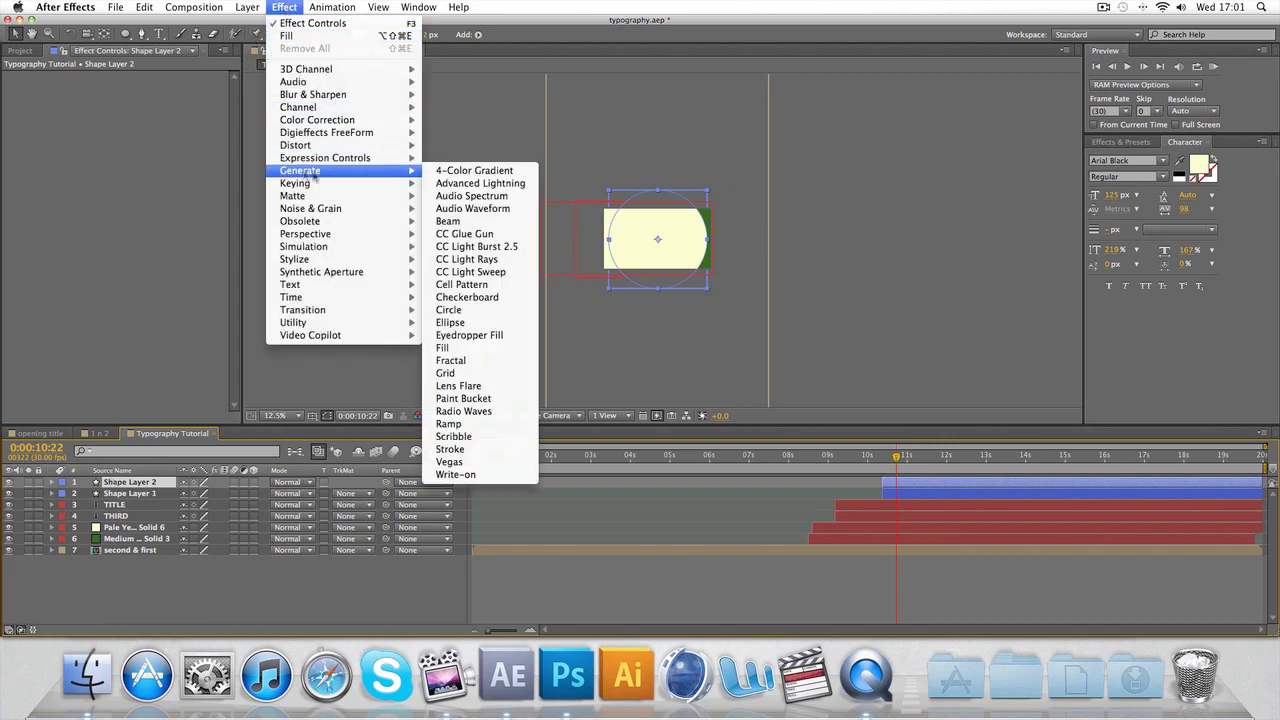
click(451, 350)
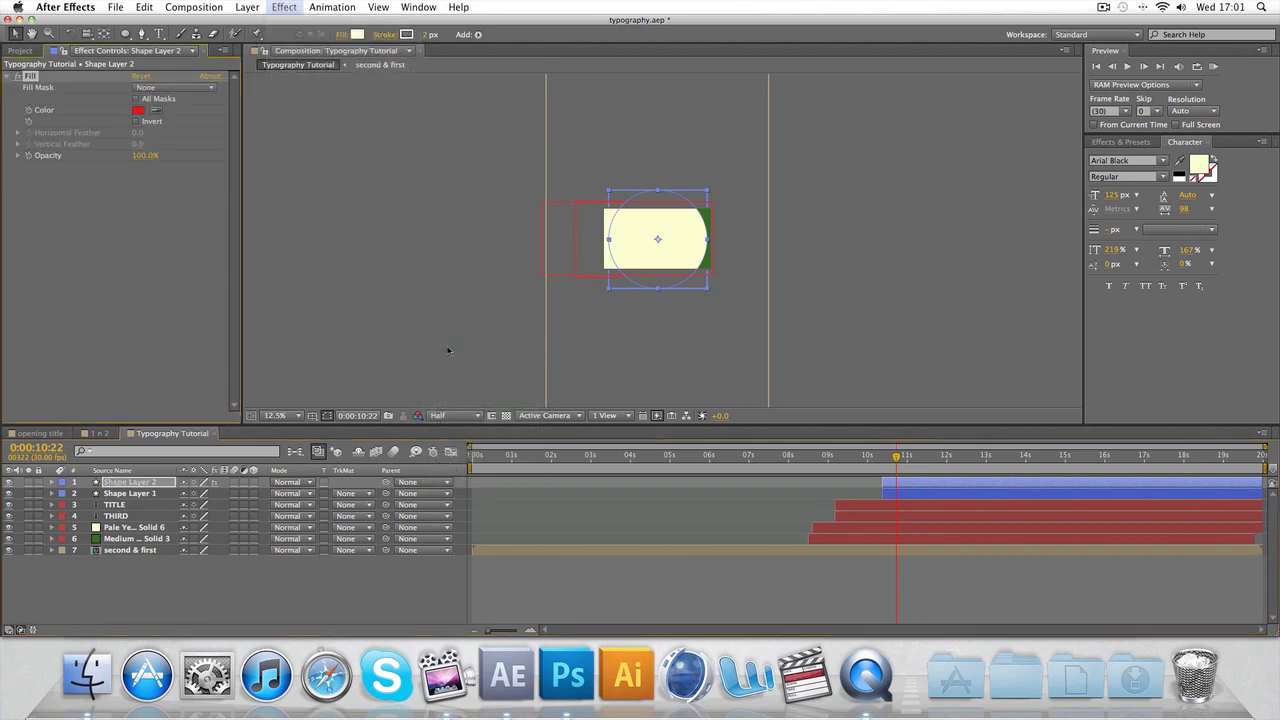
click(145, 112)
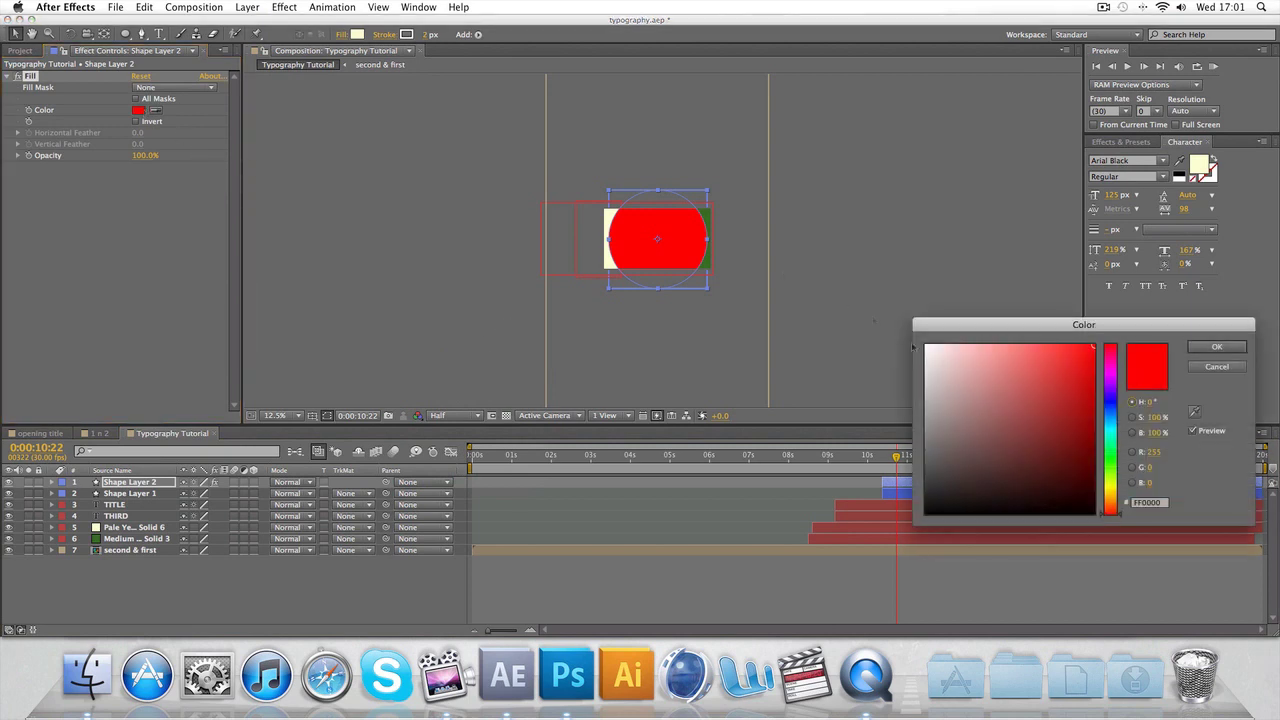
drag(1110, 395, 1110, 465)
click(1046, 450)
key(Return)
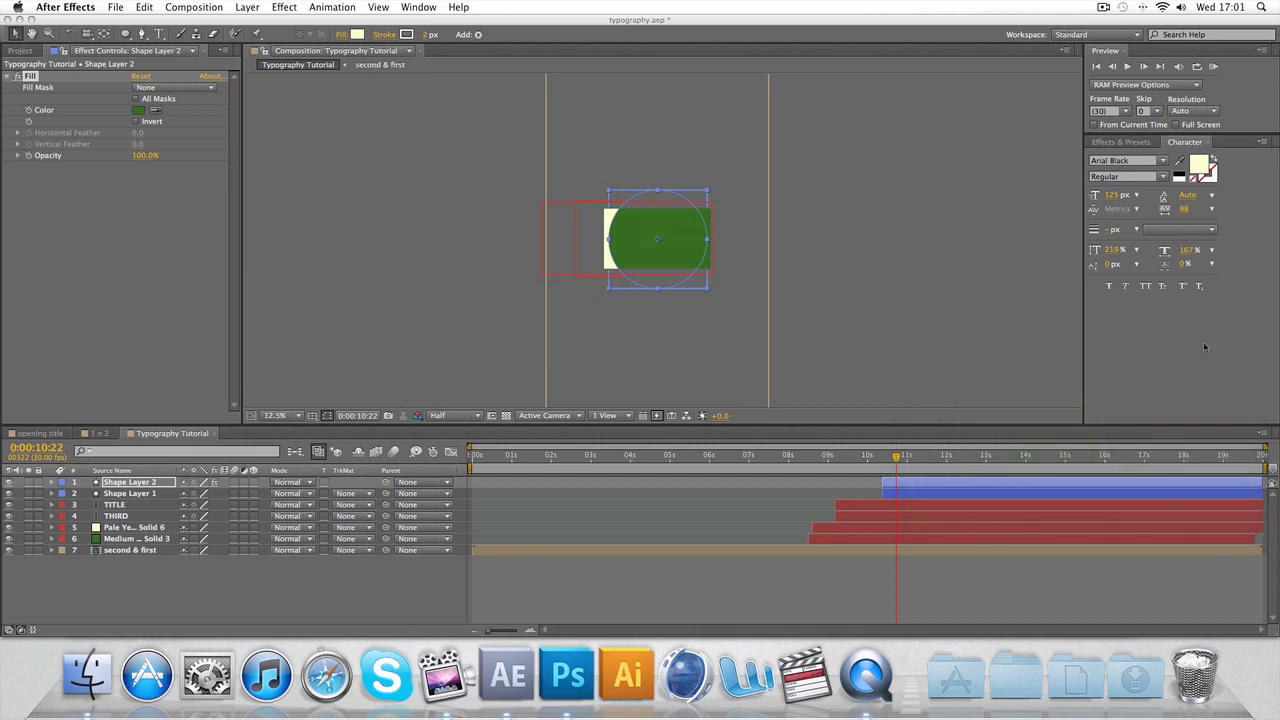
Shift Shape Layer 2's Scale keyframes so its pop starts at 0:00:10:14
click(50, 483)
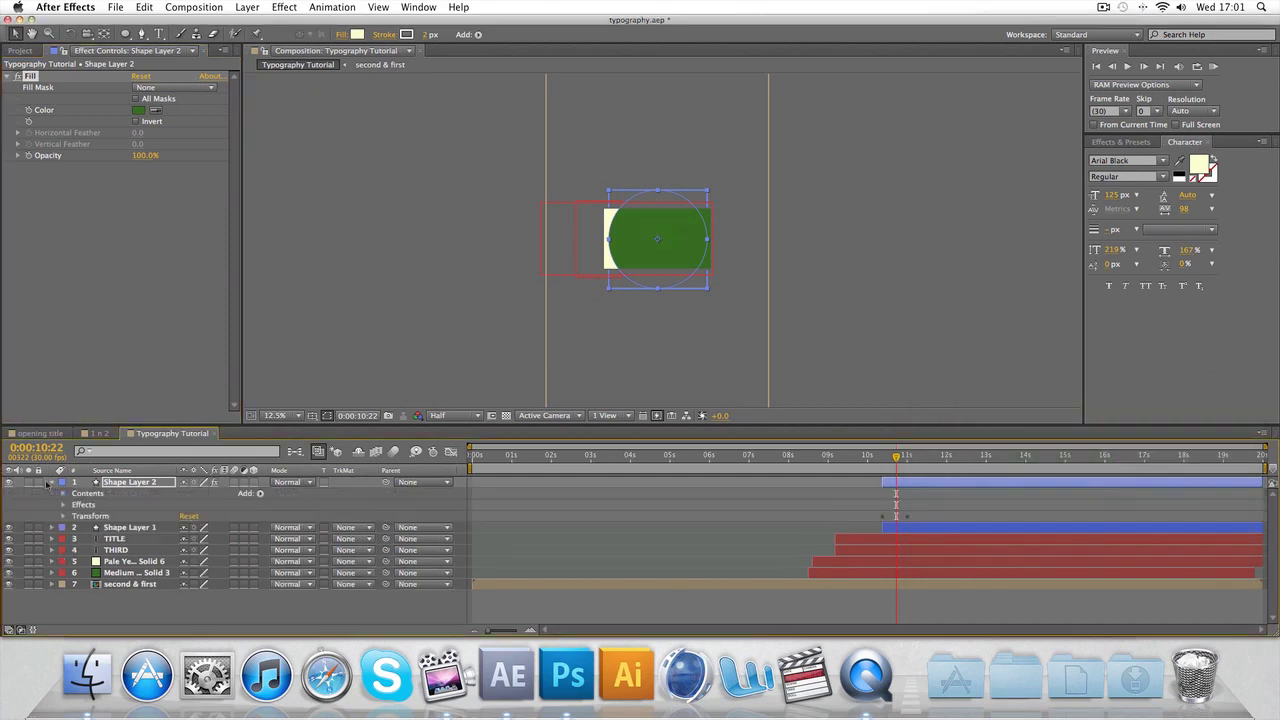
click(63, 505)
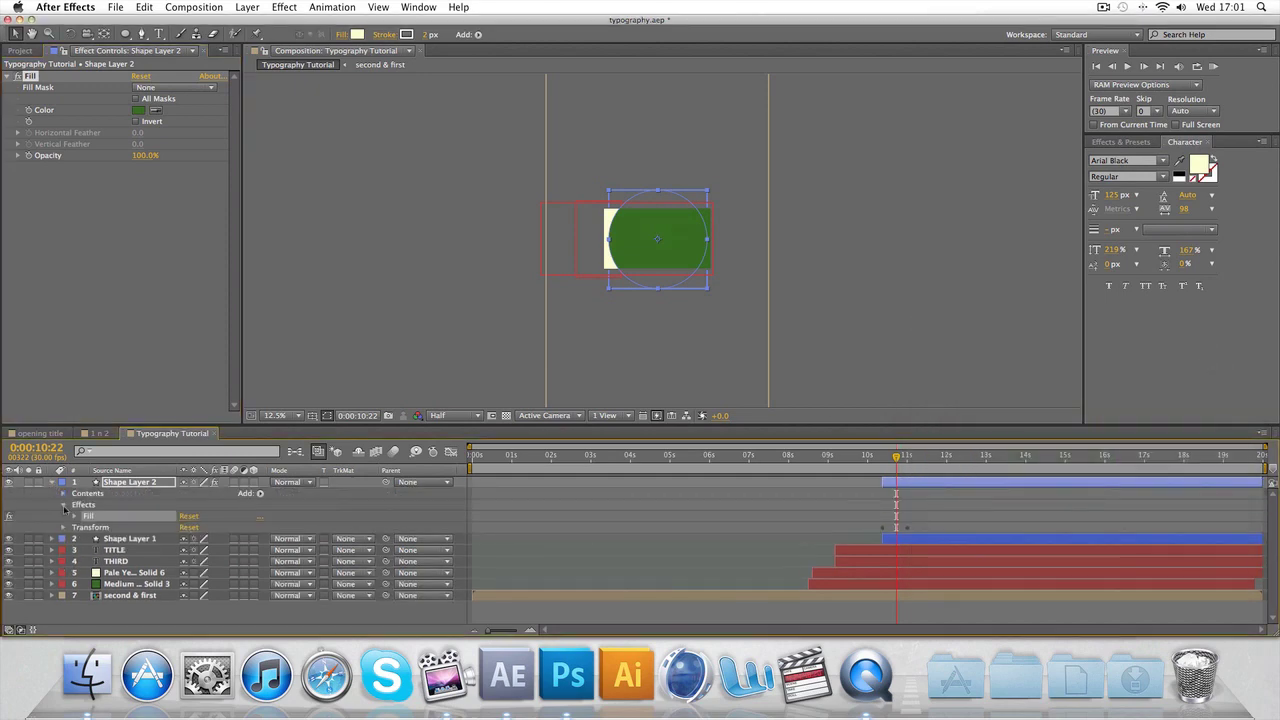
click(74, 517)
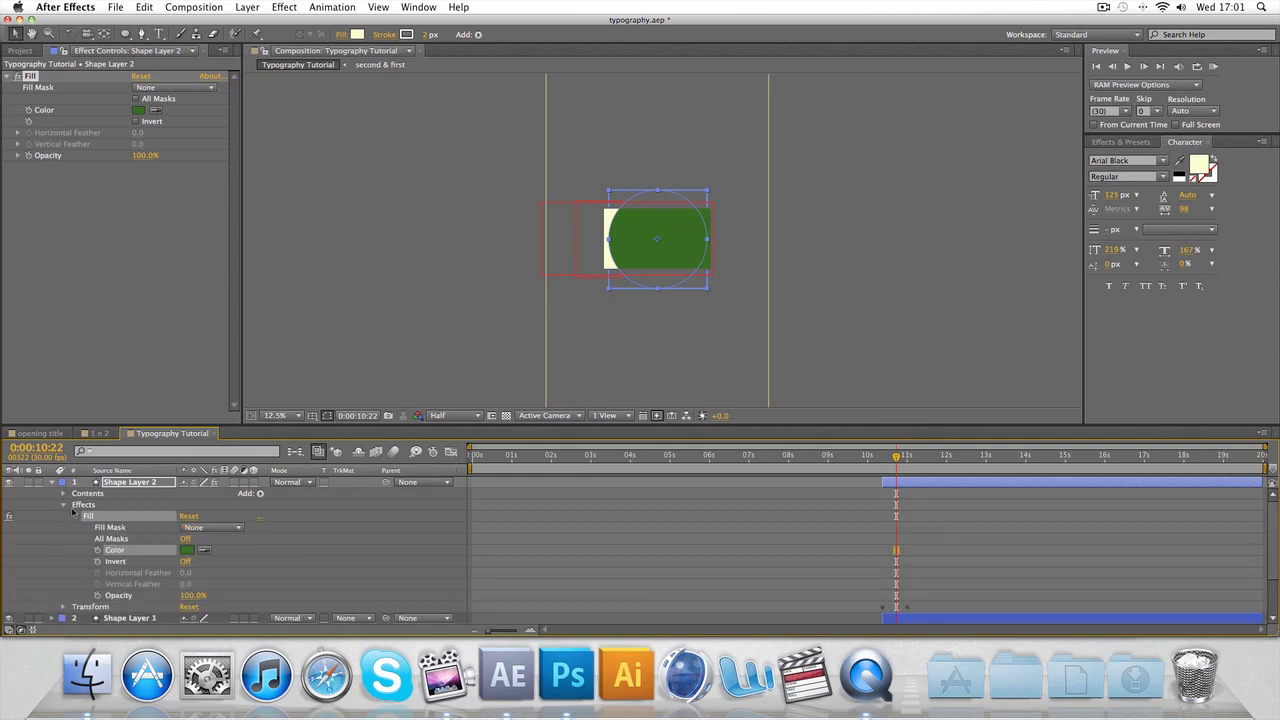
click(63, 505)
click(63, 516)
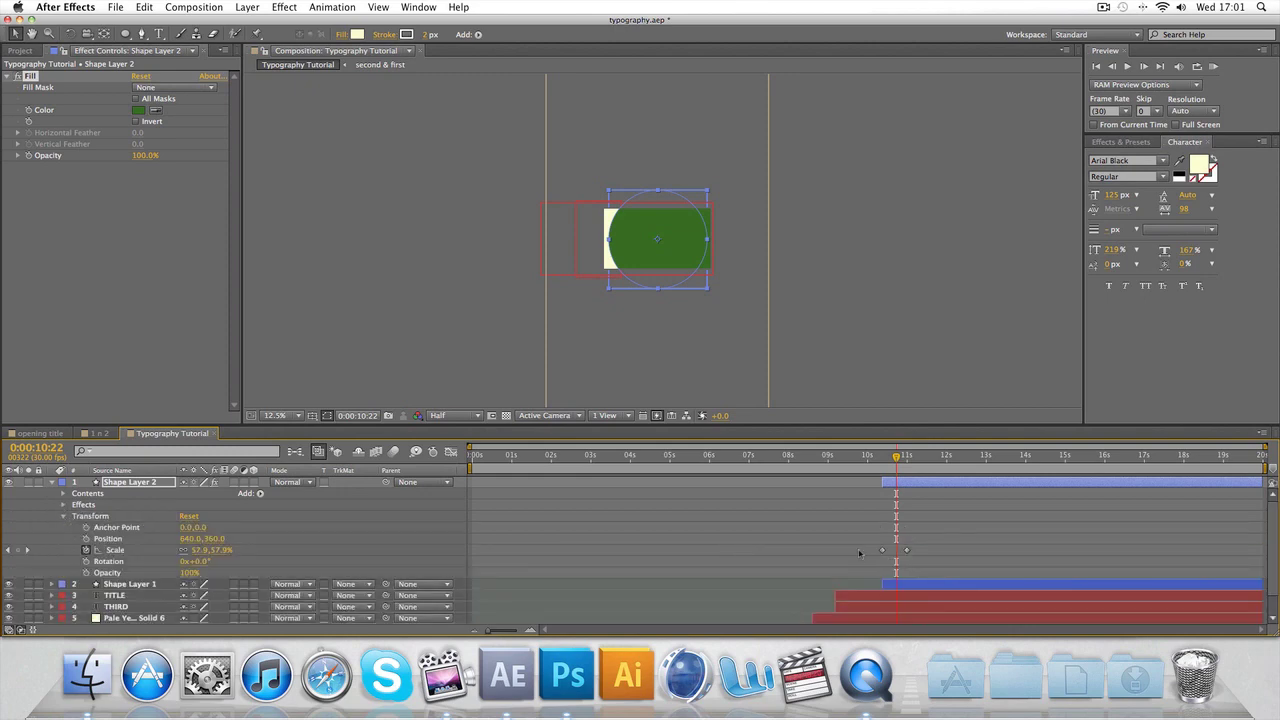
drag(859, 552, 910, 551)
click(893, 466)
drag(893, 466, 895, 466)
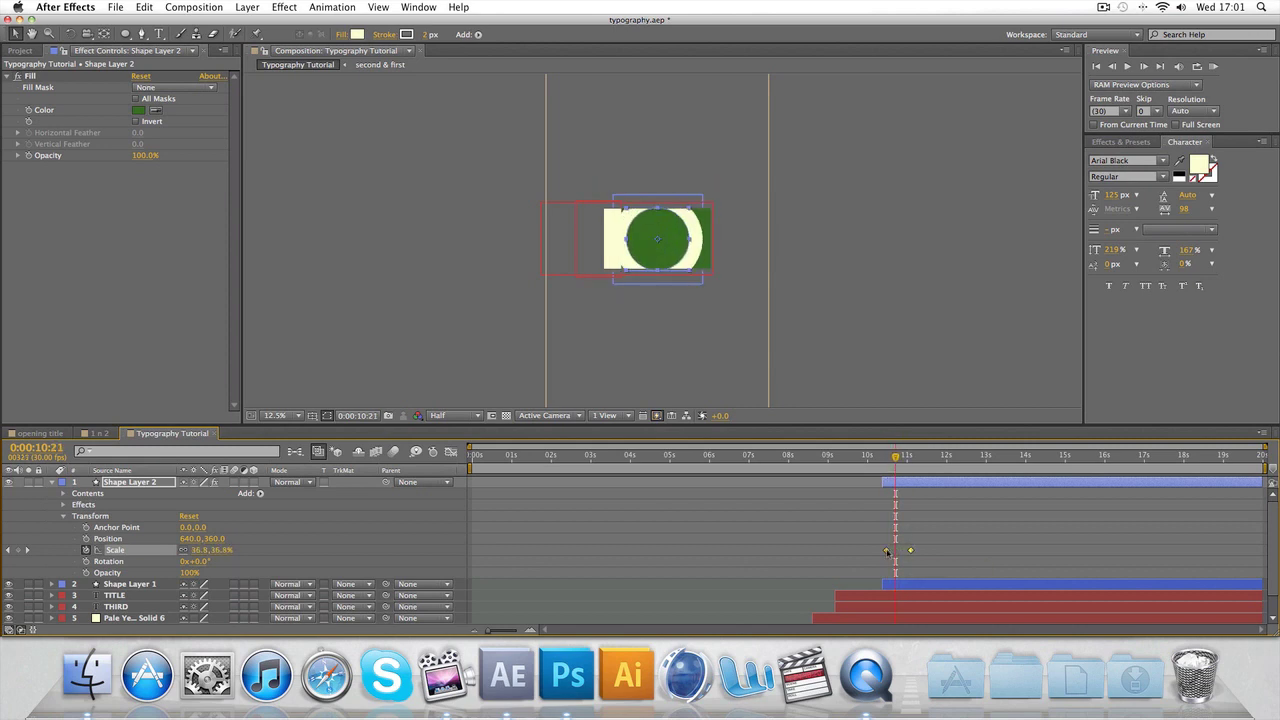
drag(886, 551, 883, 553)
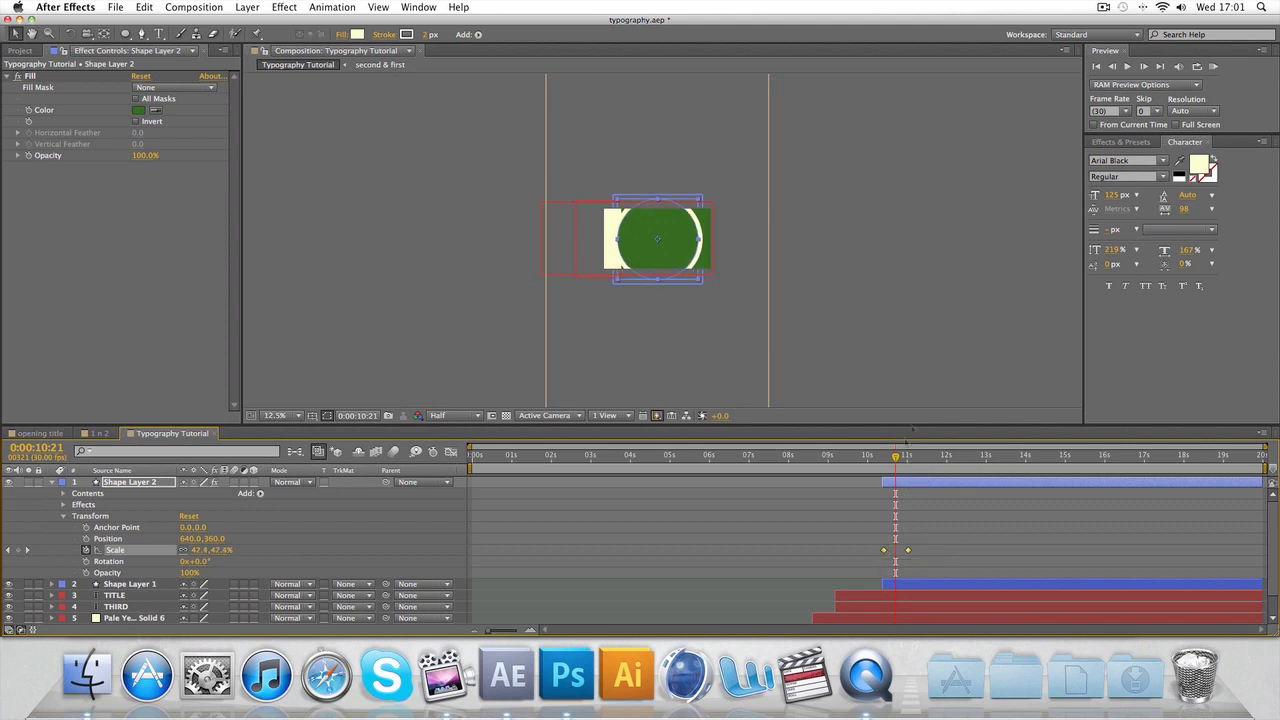
mouse_move(896, 464)
mouse_down()
mouse_move(877, 464)
mouse_move(893, 461)
mouse_up()
click(900, 323)
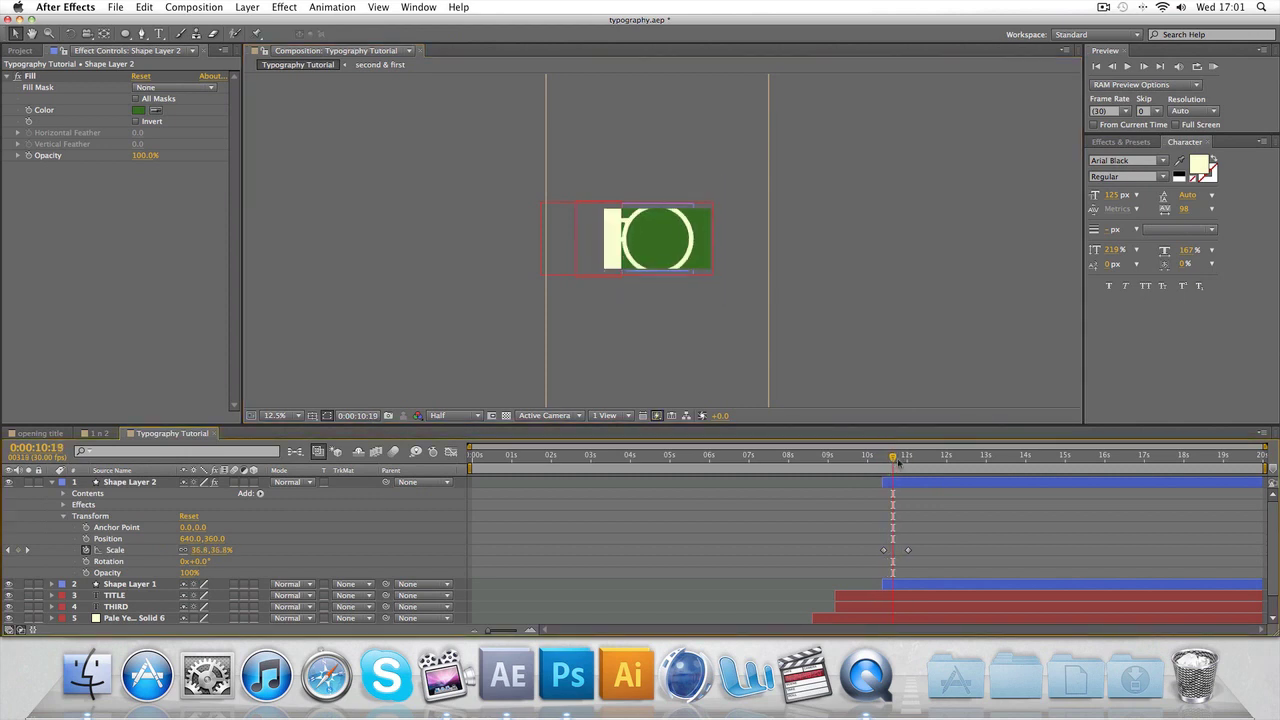
click(52, 482)
Duplicate Shape Layer 2 as Shape Layer 3 and delete its green Fill effect
click(96, 483)
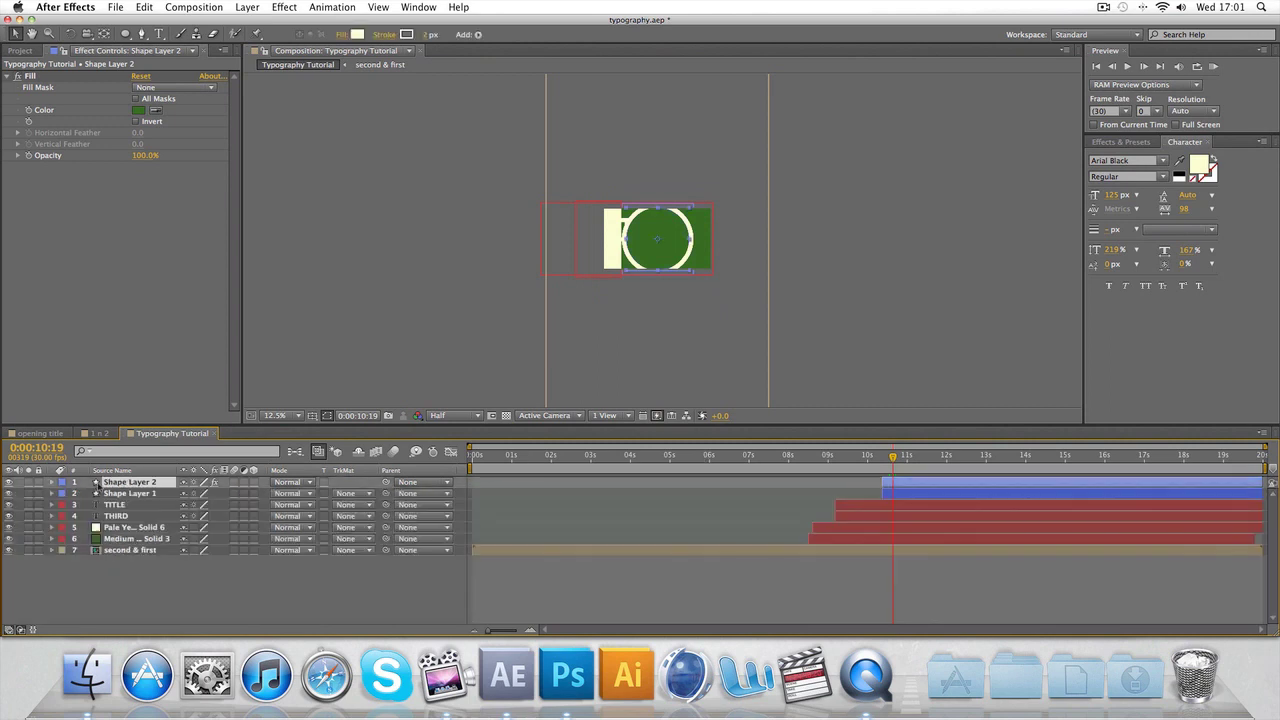
key(super+d)
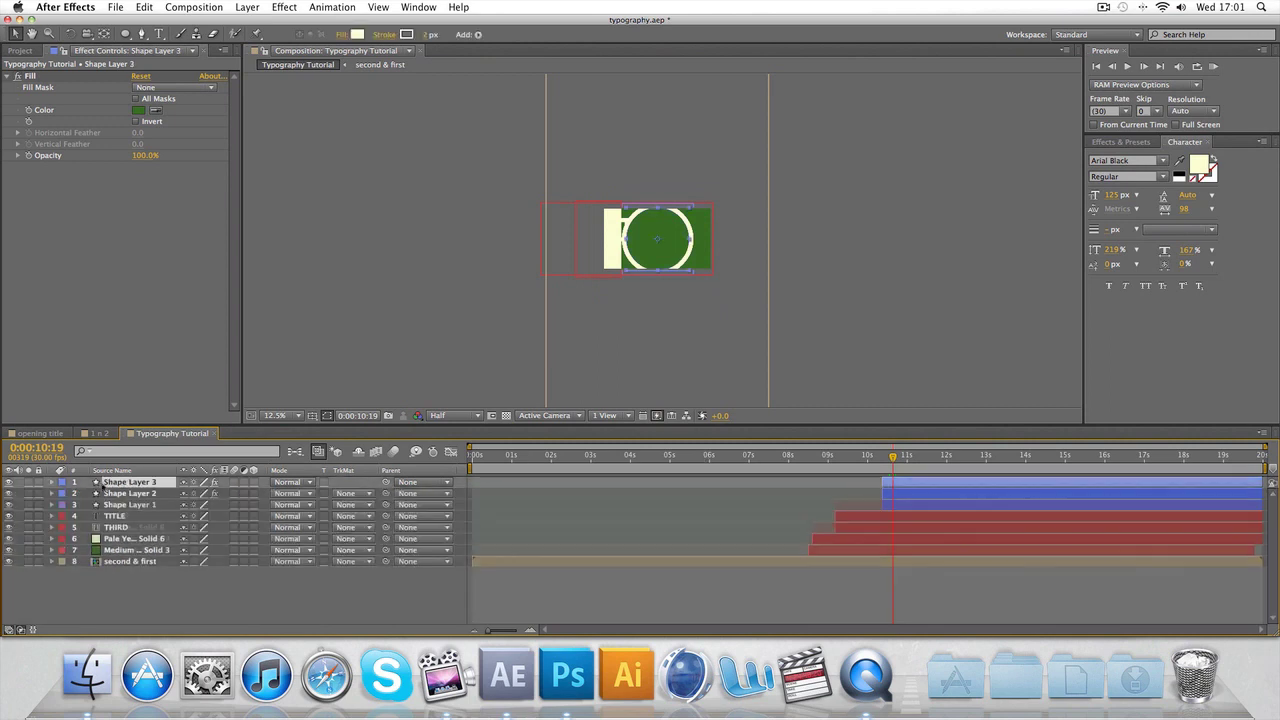
click(51, 482)
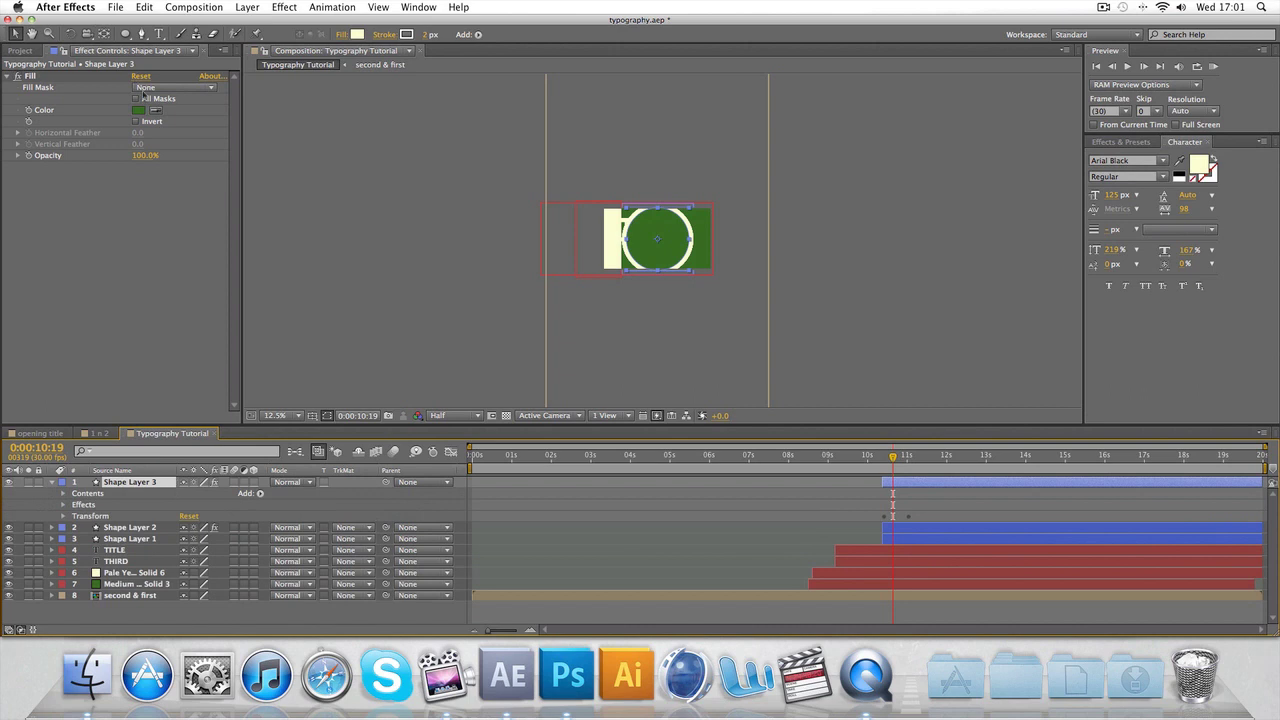
click(52, 80)
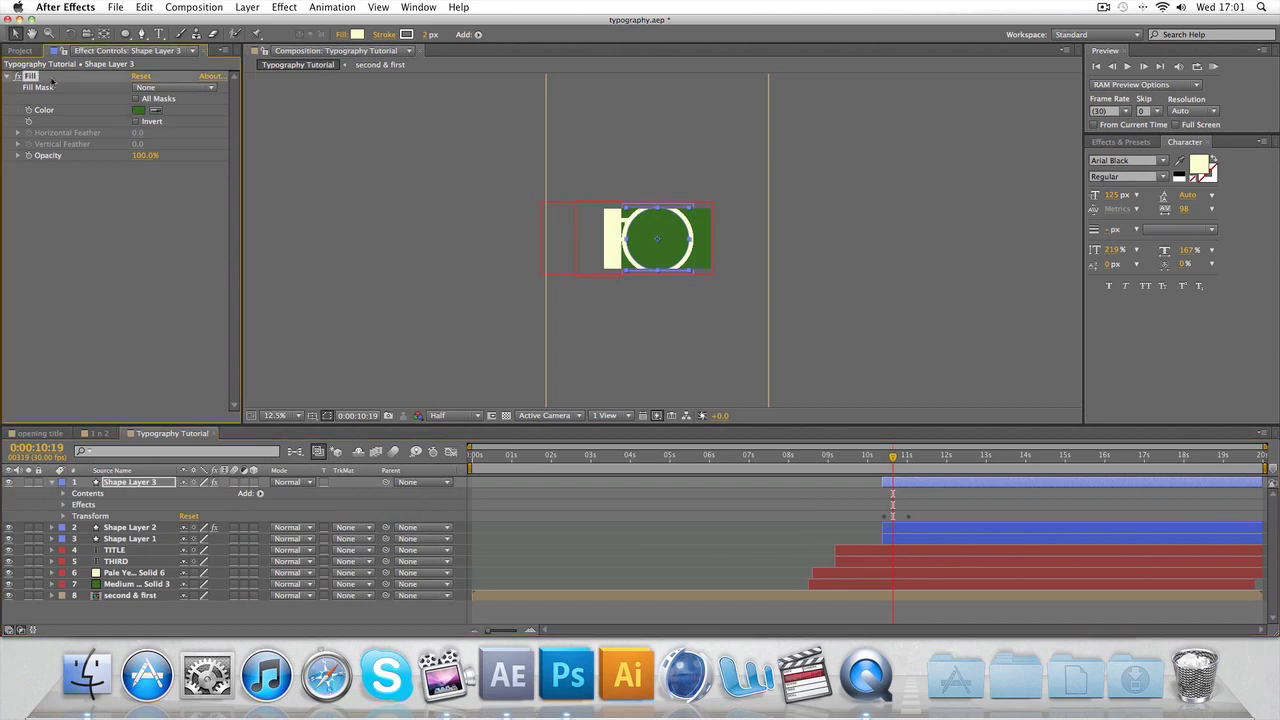
key(Delete)
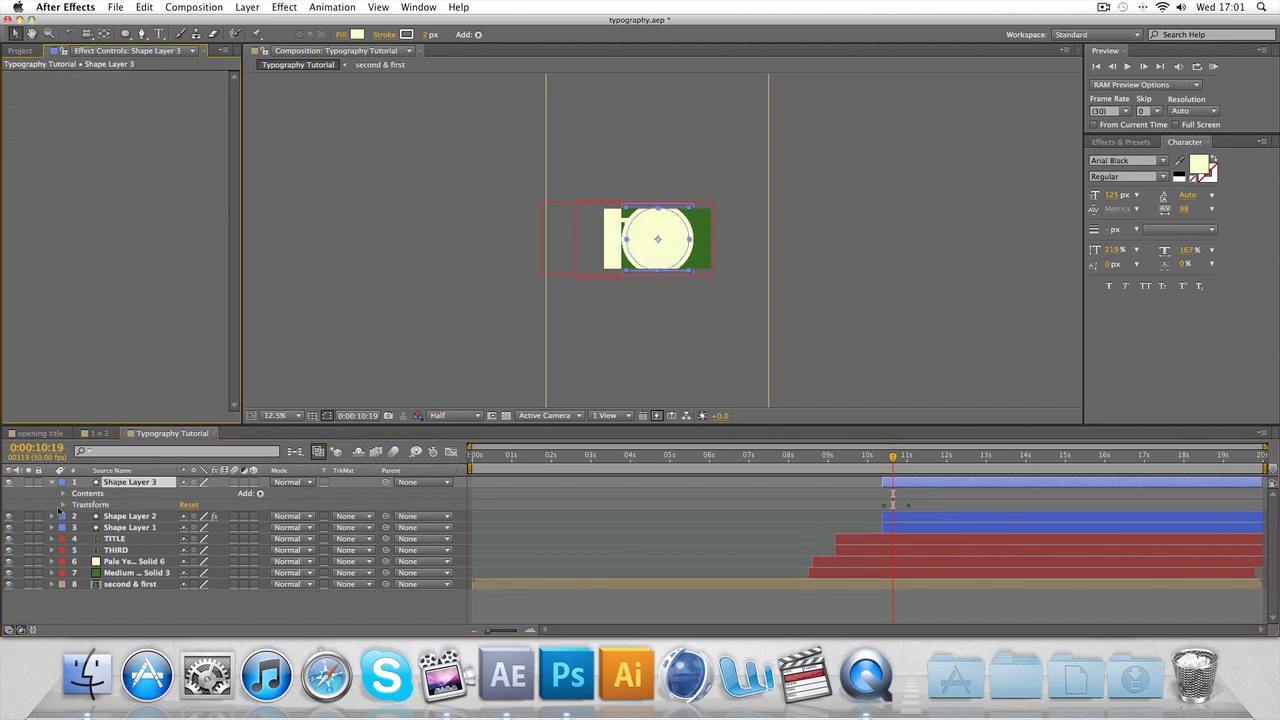
Retime Shape Layer 3's Scale keyframes so it pops just after the green circle
click(61, 505)
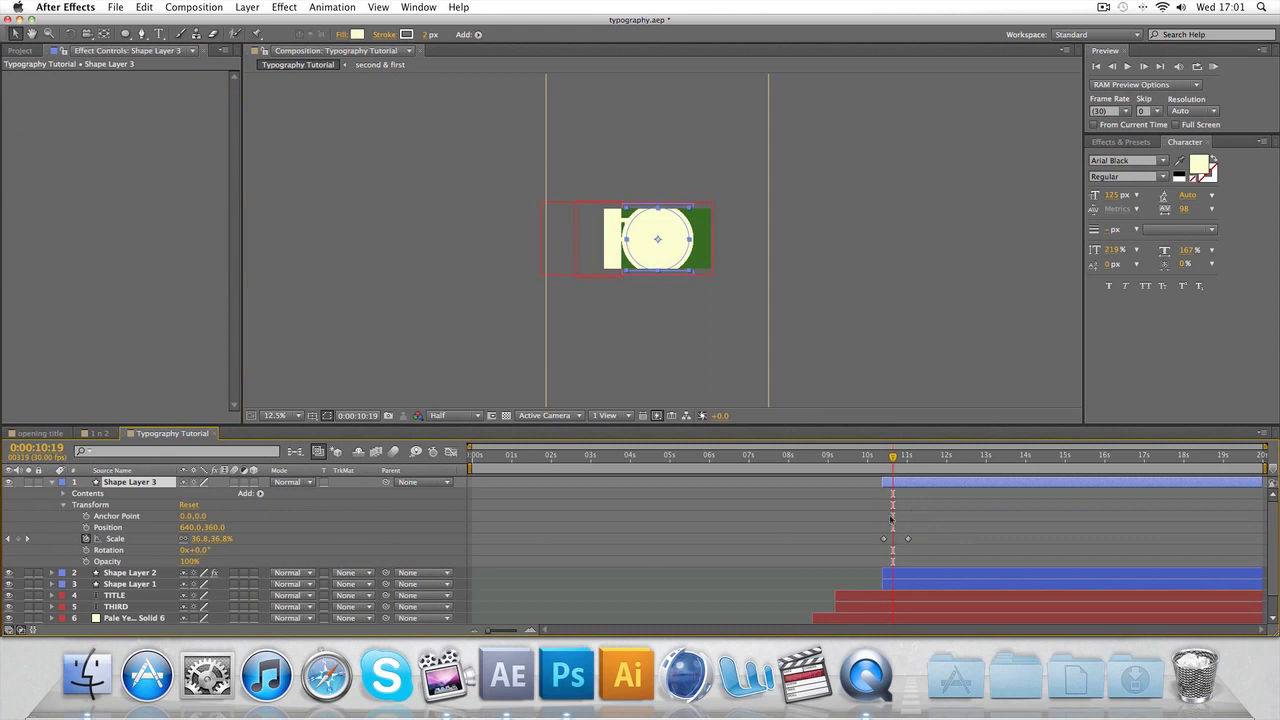
drag(891, 519, 909, 540)
click(884, 363)
mouse_move(892, 456)
mouse_down()
mouse_move(876, 458)
mouse_move(916, 458)
mouse_up()
click(52, 482)
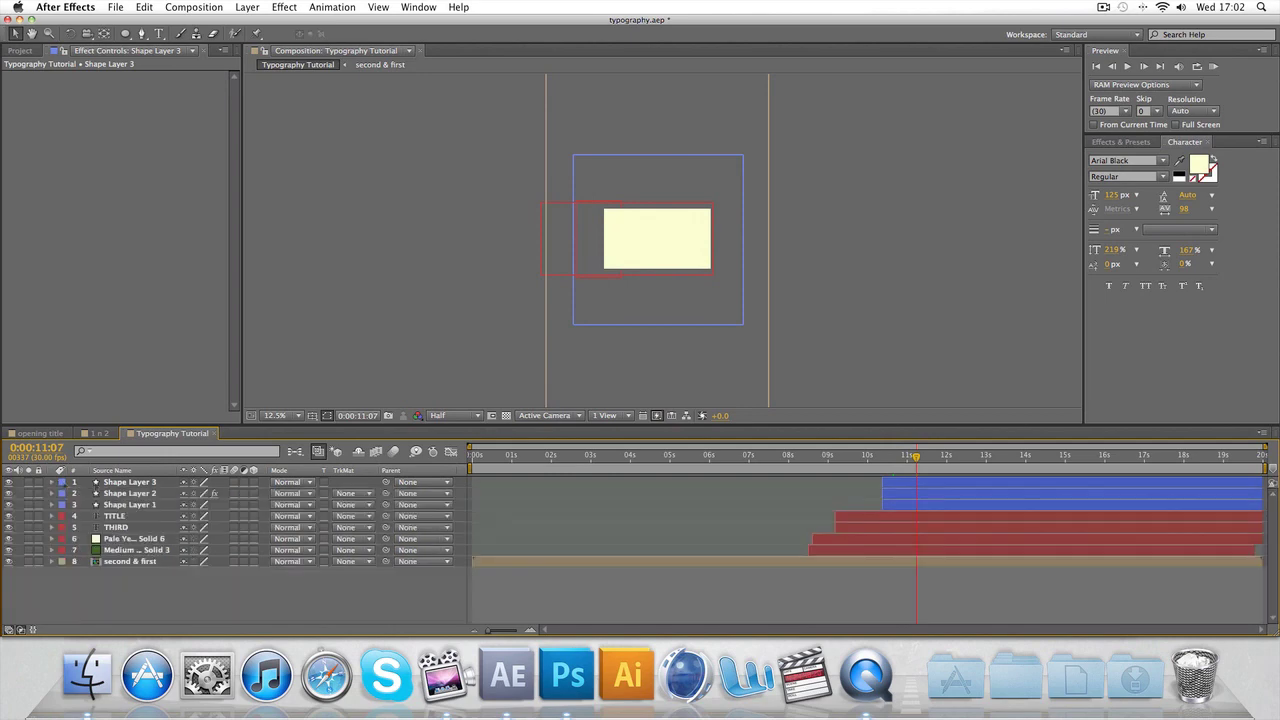
Play and pause the typo.mov reference in QuickTime, then return to After Effects
click(866, 675)
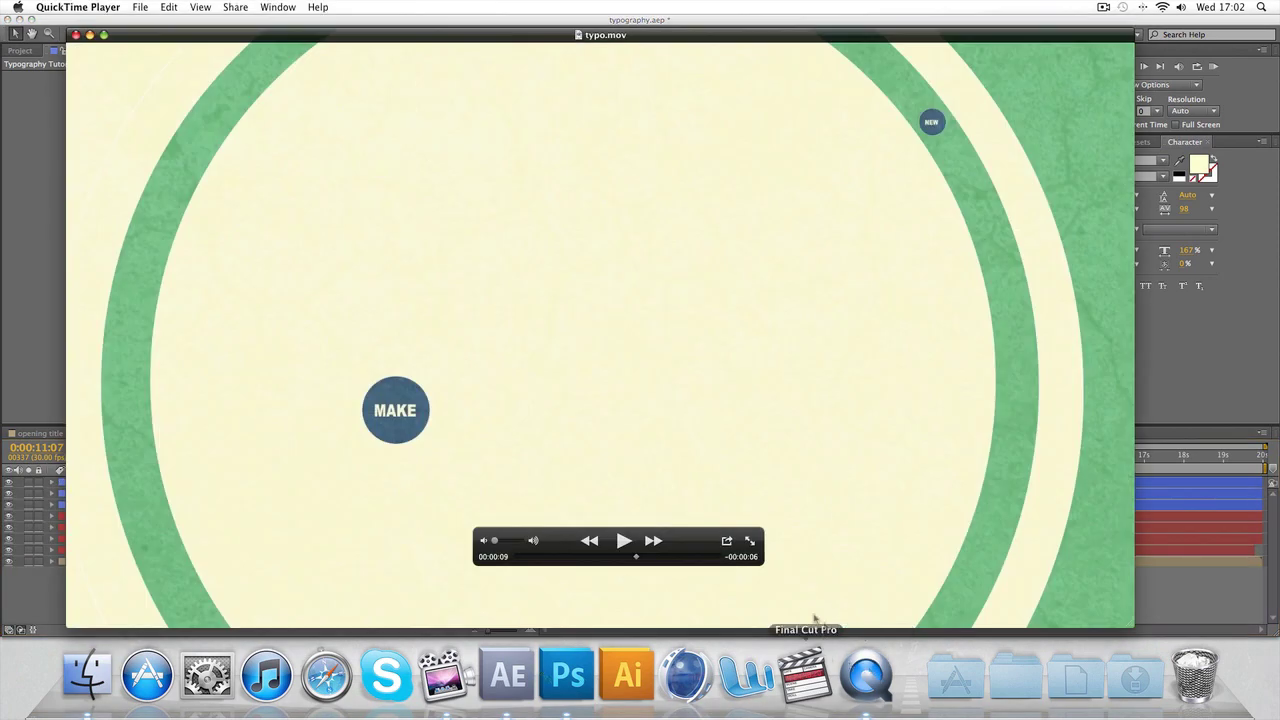
click(623, 540)
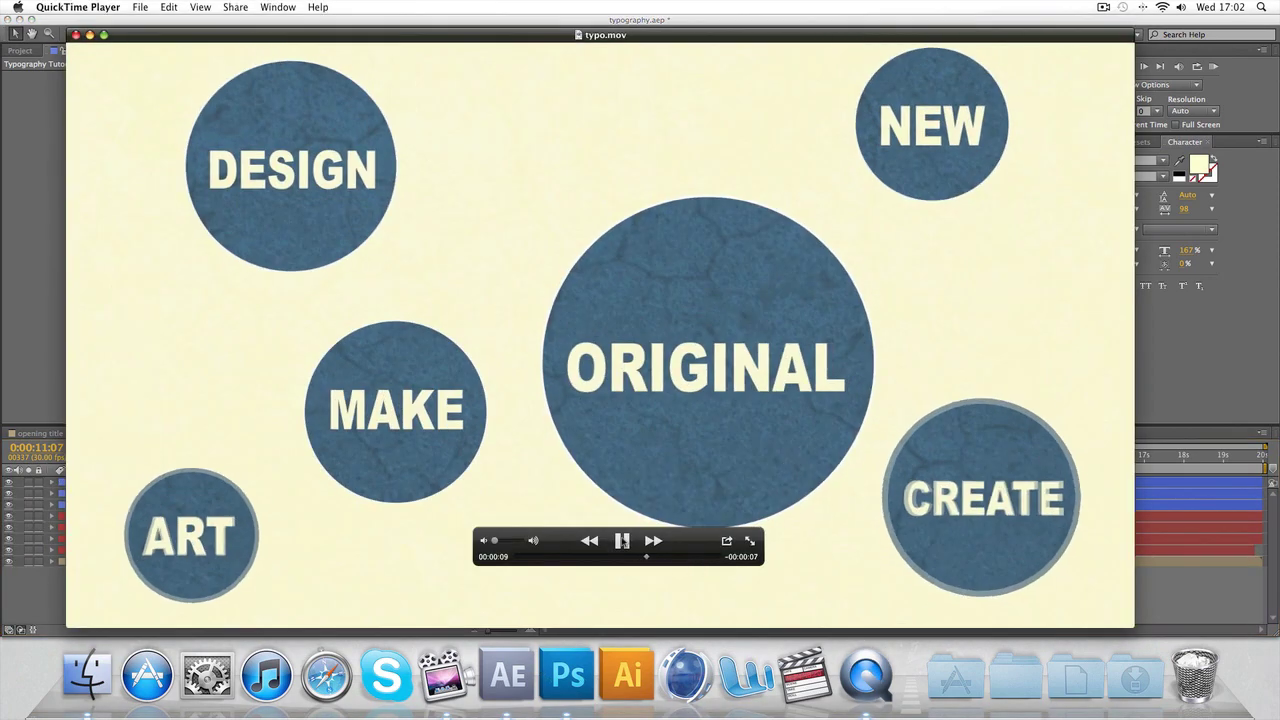
click(623, 540)
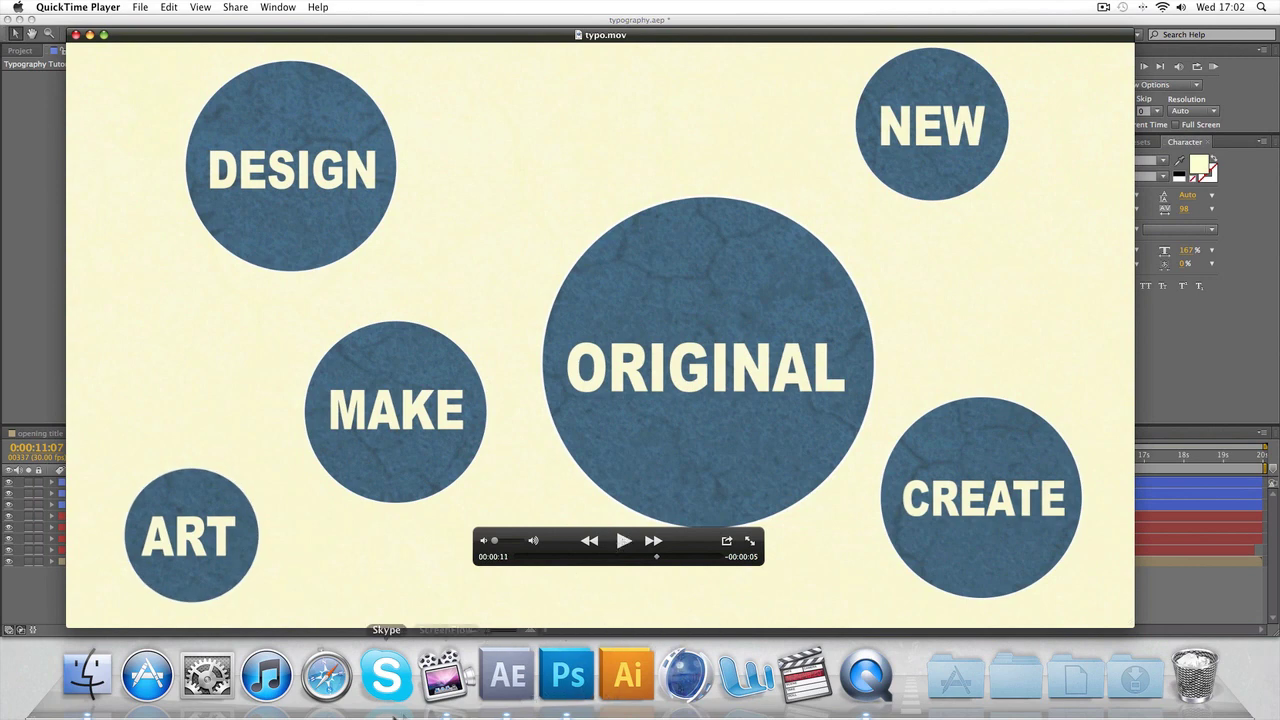
click(504, 691)
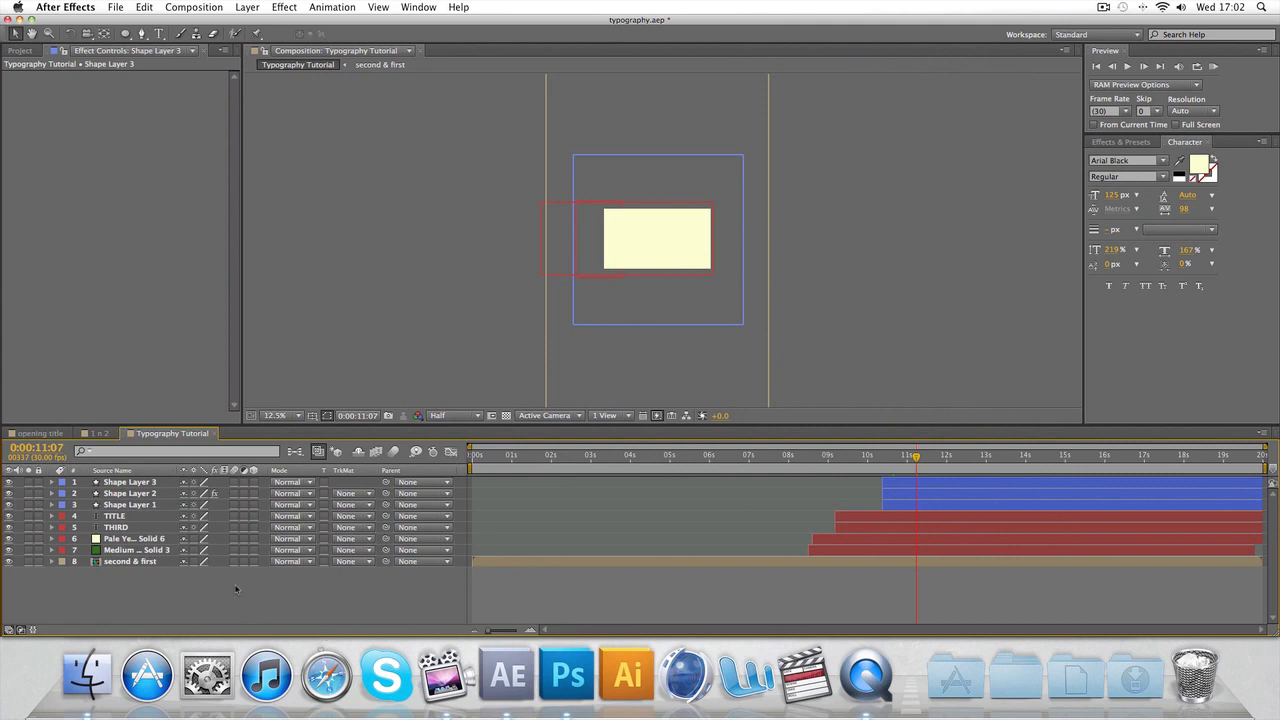
Select all eight layers and pre-compose them into a composition named 'third'
right_click(242, 586)
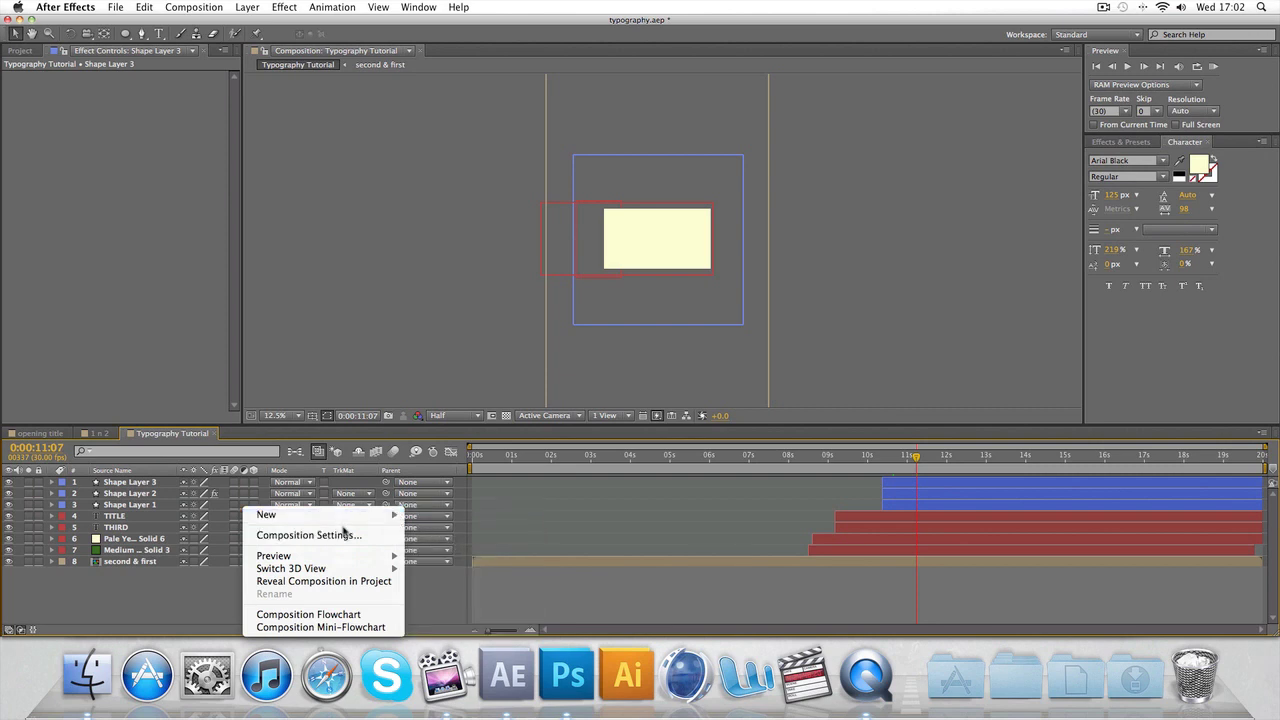
click(141, 562)
click(141, 562)
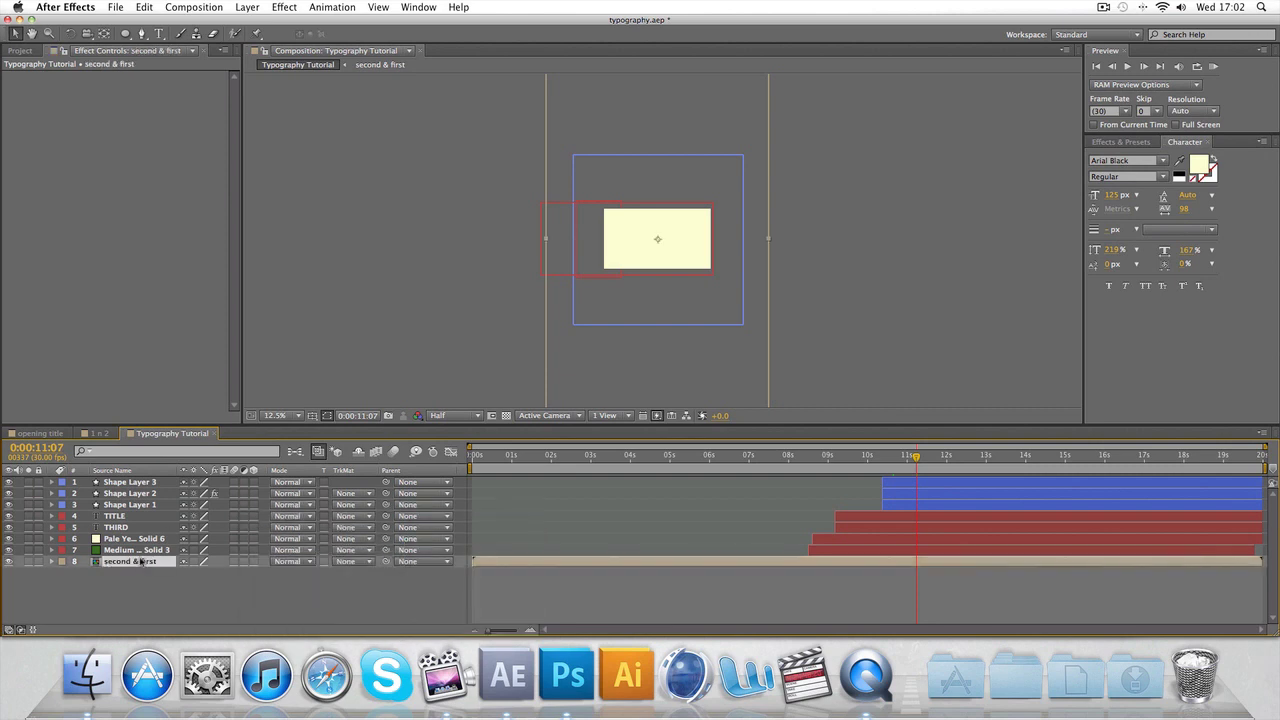
shift+click(134, 483)
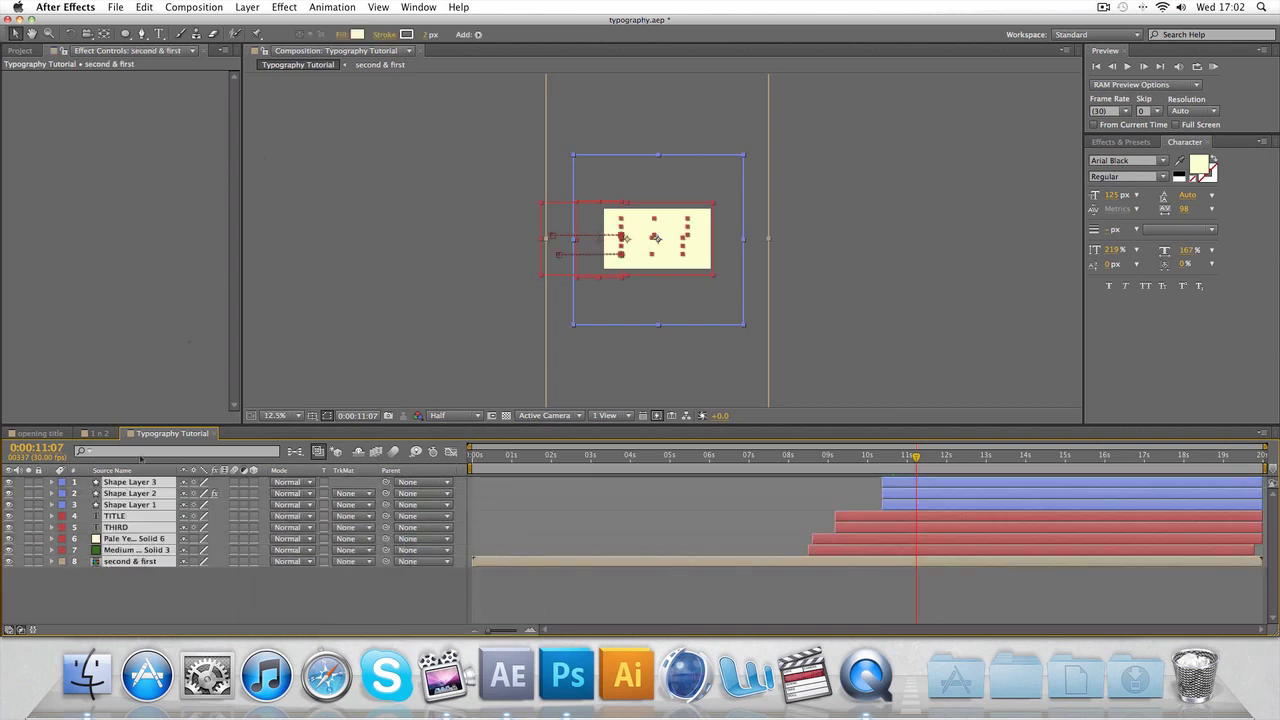
click(247, 8)
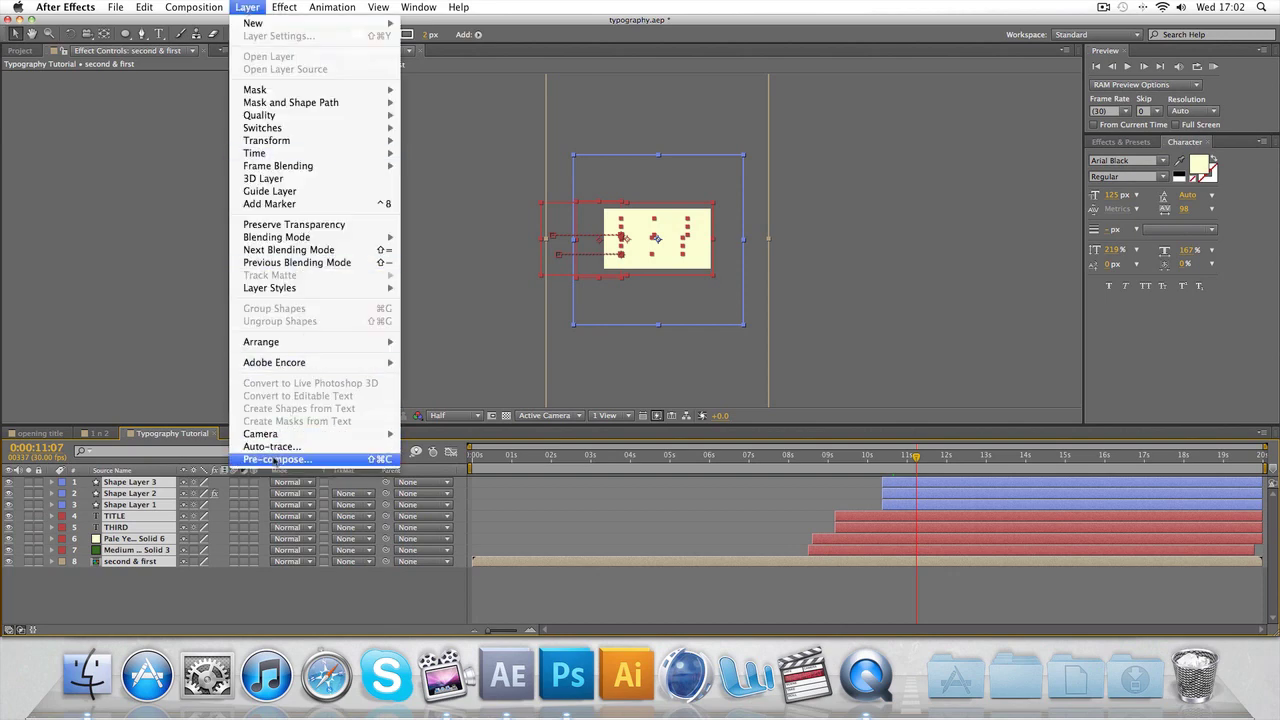
click(275, 459)
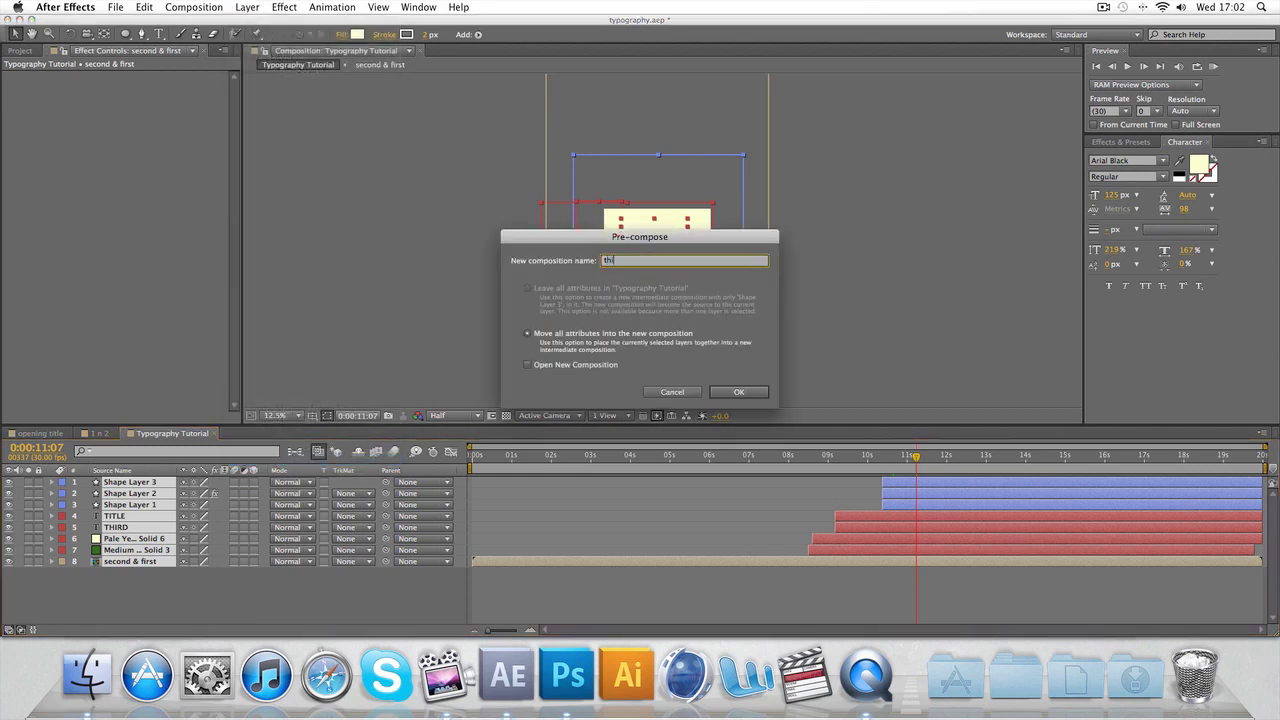
key(Return)
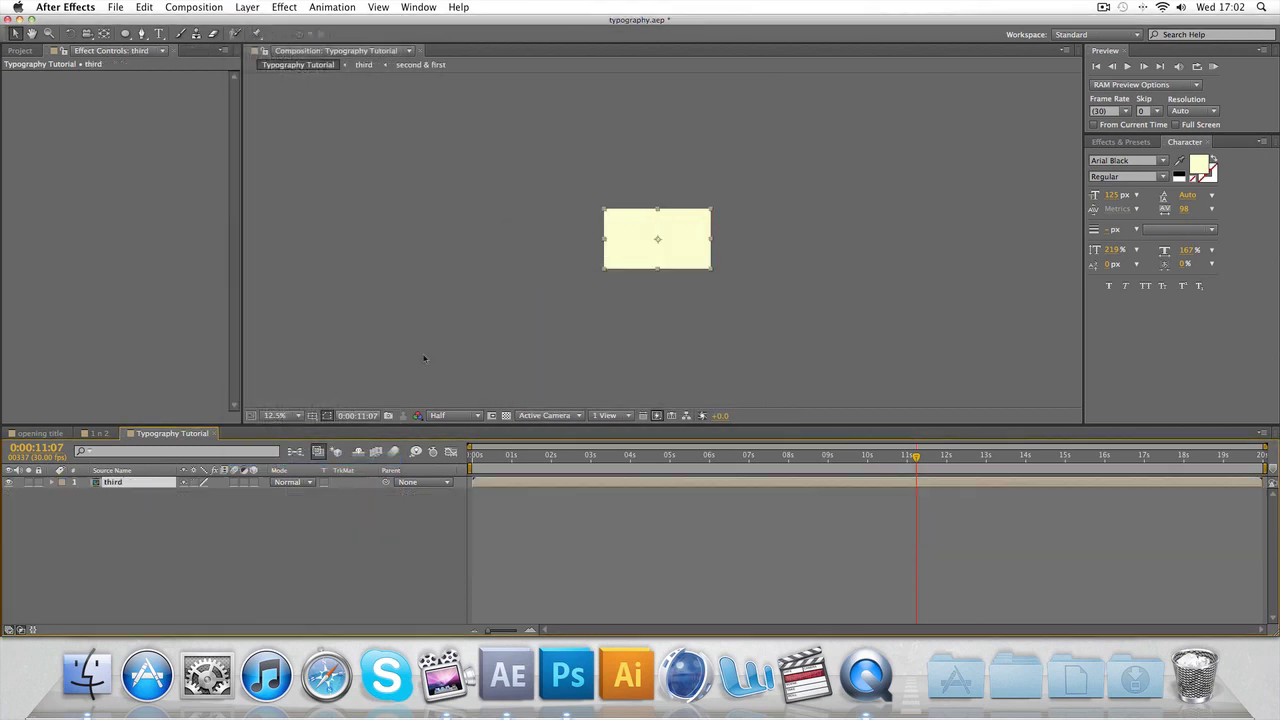
click(424, 358)
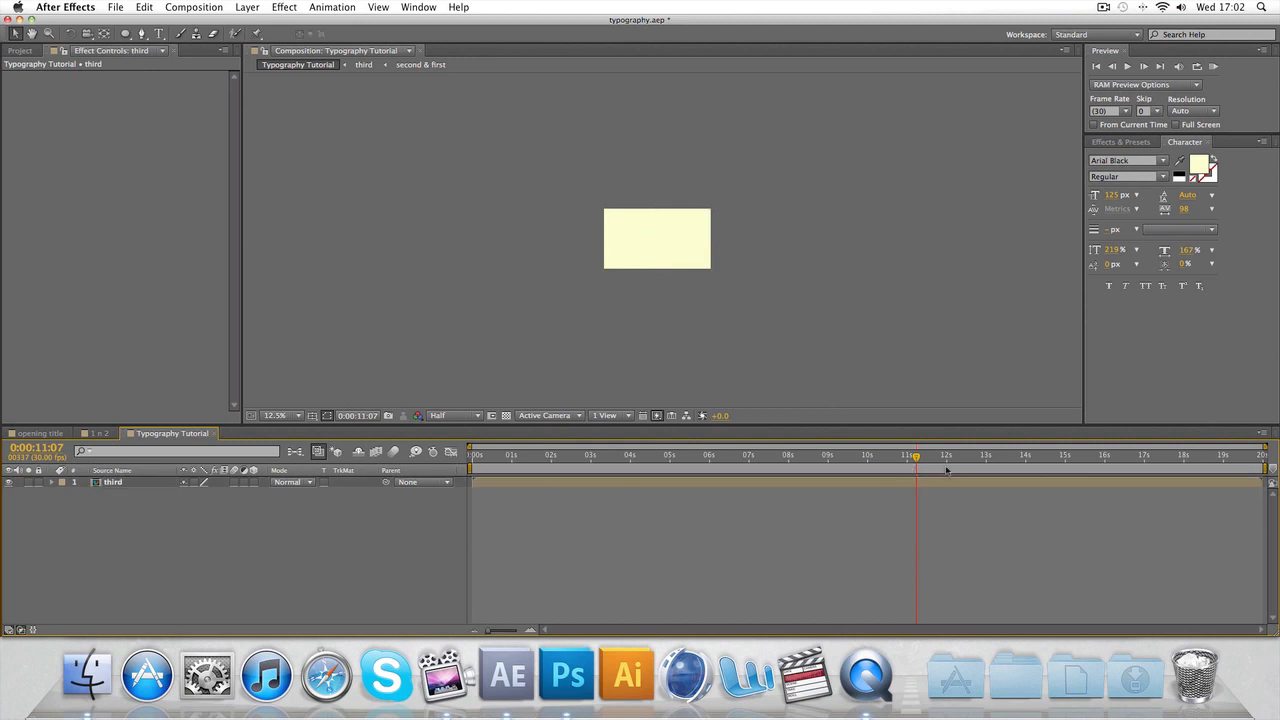
mouse_move(916, 458)
mouse_down()
mouse_move(607, 458)
mouse_move(912, 458)
mouse_move(897, 458)
mouse_up()
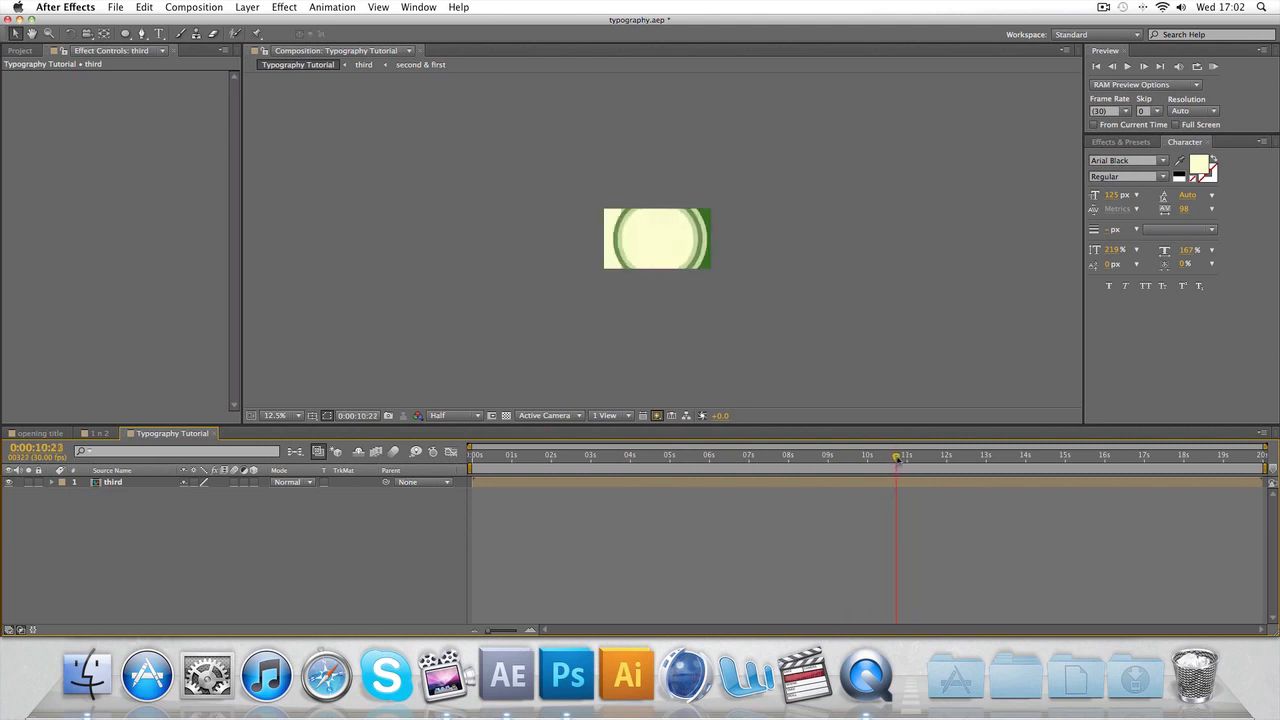
drag(550, 425, 550, 429)
click(276, 419)
click(290, 442)
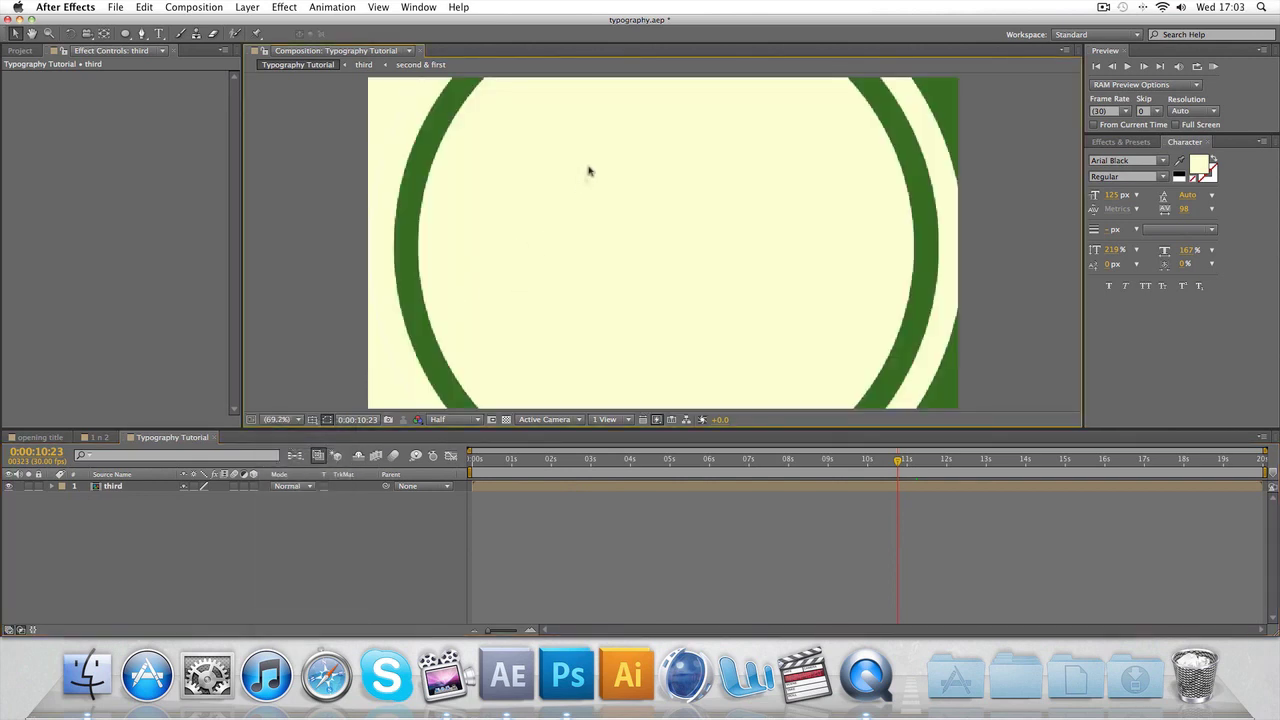
scroll(600, 158, down, 7)
scroll(602, 150, up, 8)
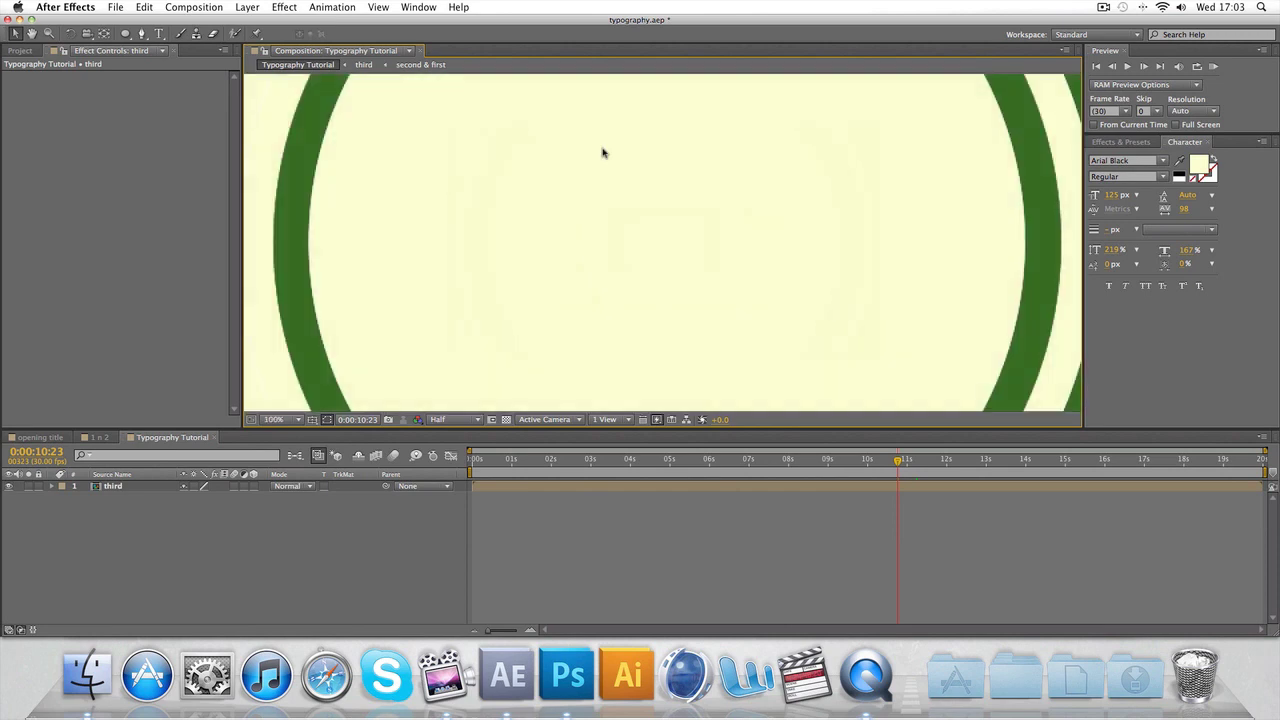
scroll(457, 122, down, 6)
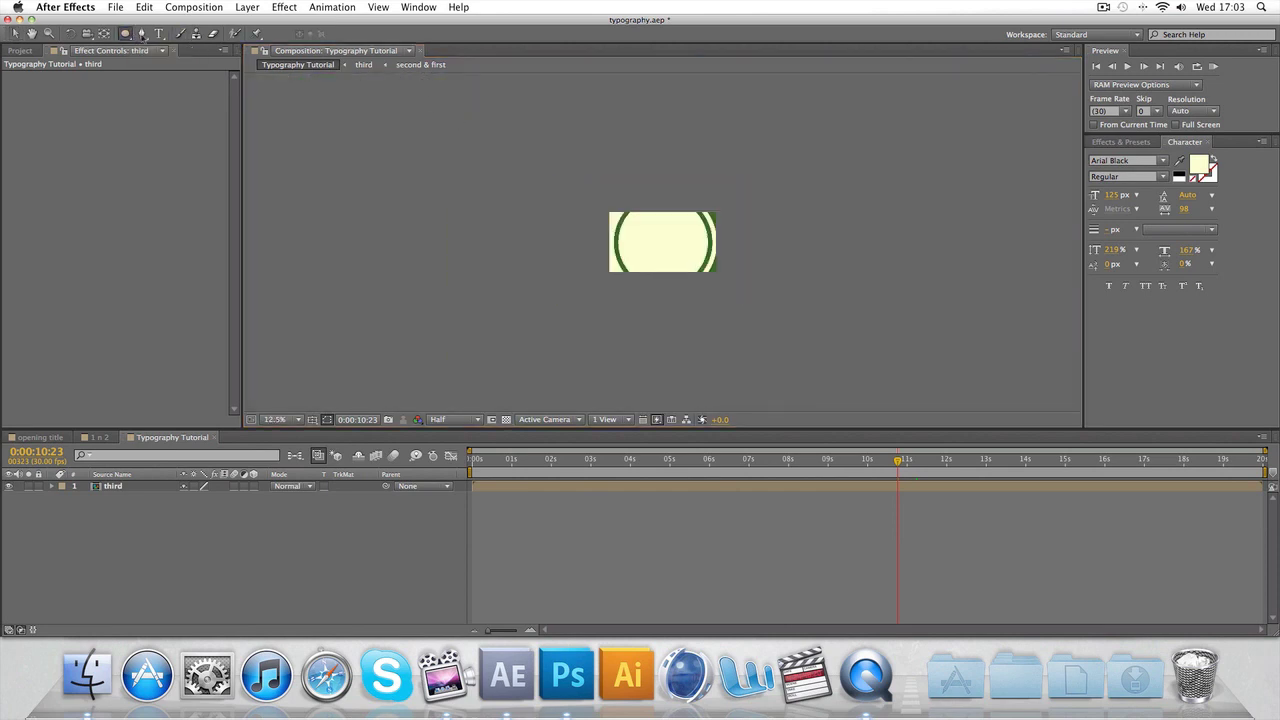
mouse_move(131, 36)
mouse_down()
mouse_move(163, 48)
mouse_move(160, 62)
mouse_up()
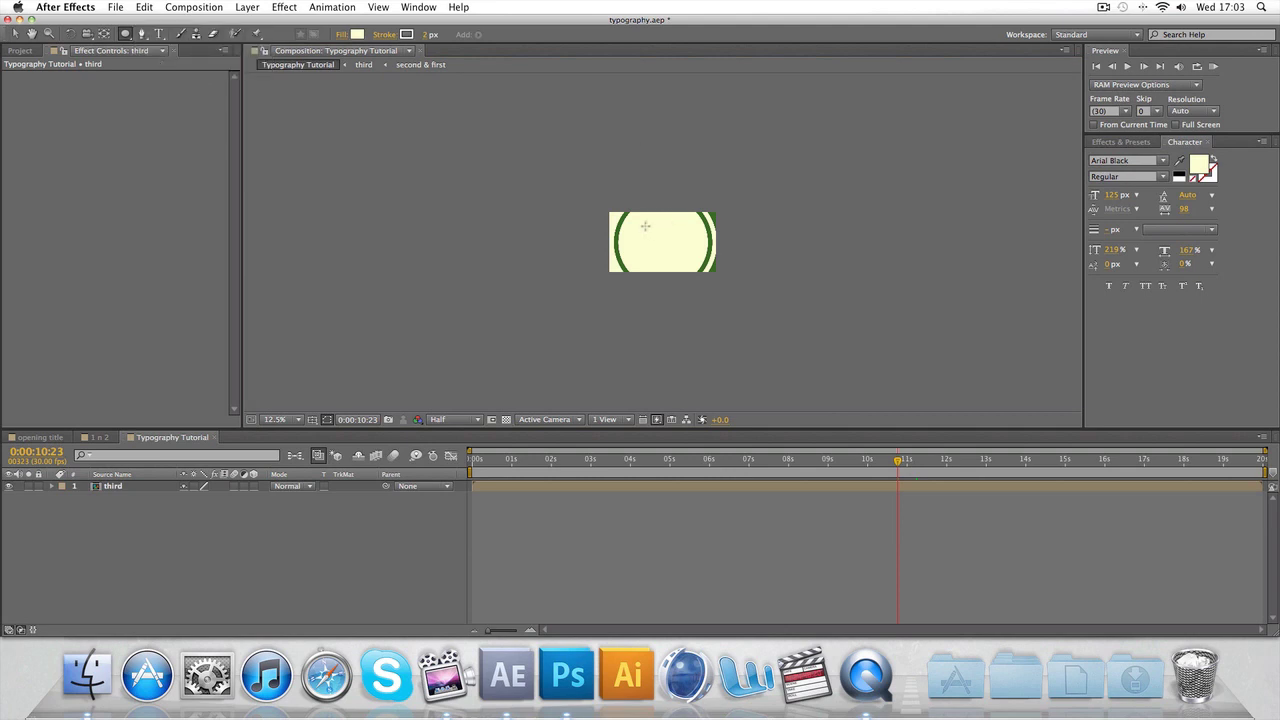
Draw a small circle just above the card's centre and fill it dark blue
mouse_move(643, 224)
mouse_down()
mouse_move(676, 254)
mouse_move(665, 239)
mouse_up()
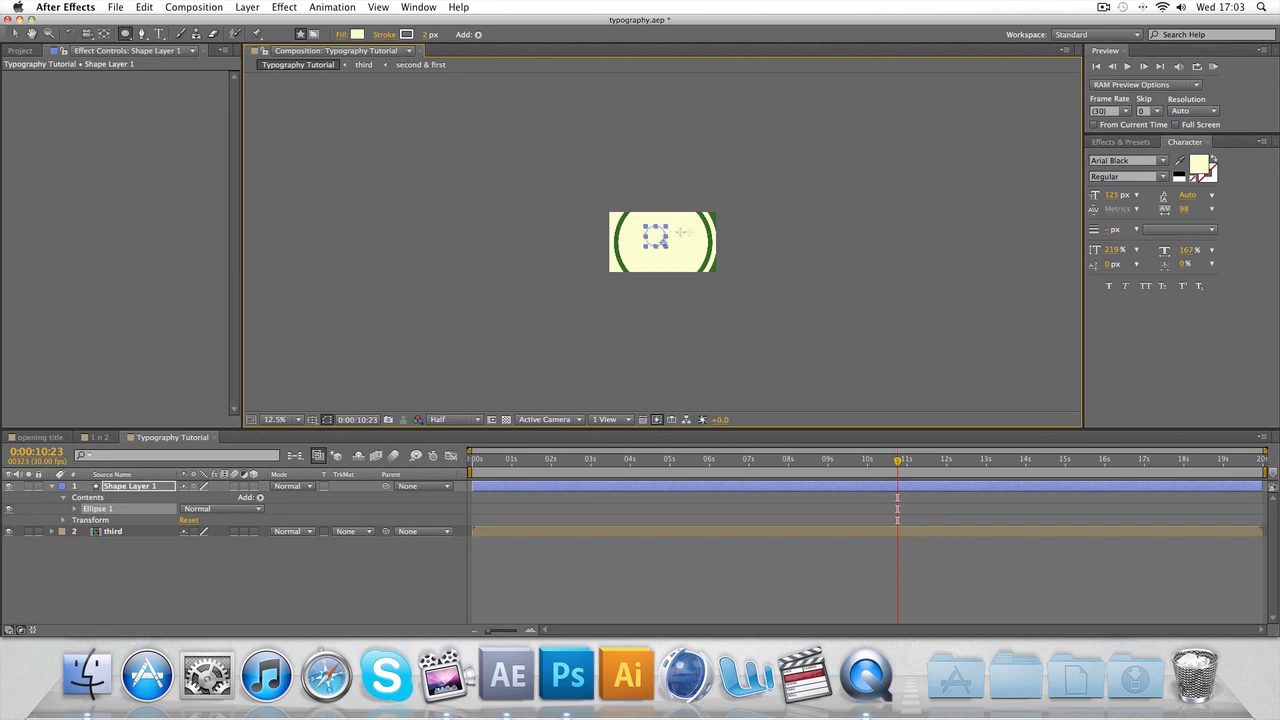
click(52, 486)
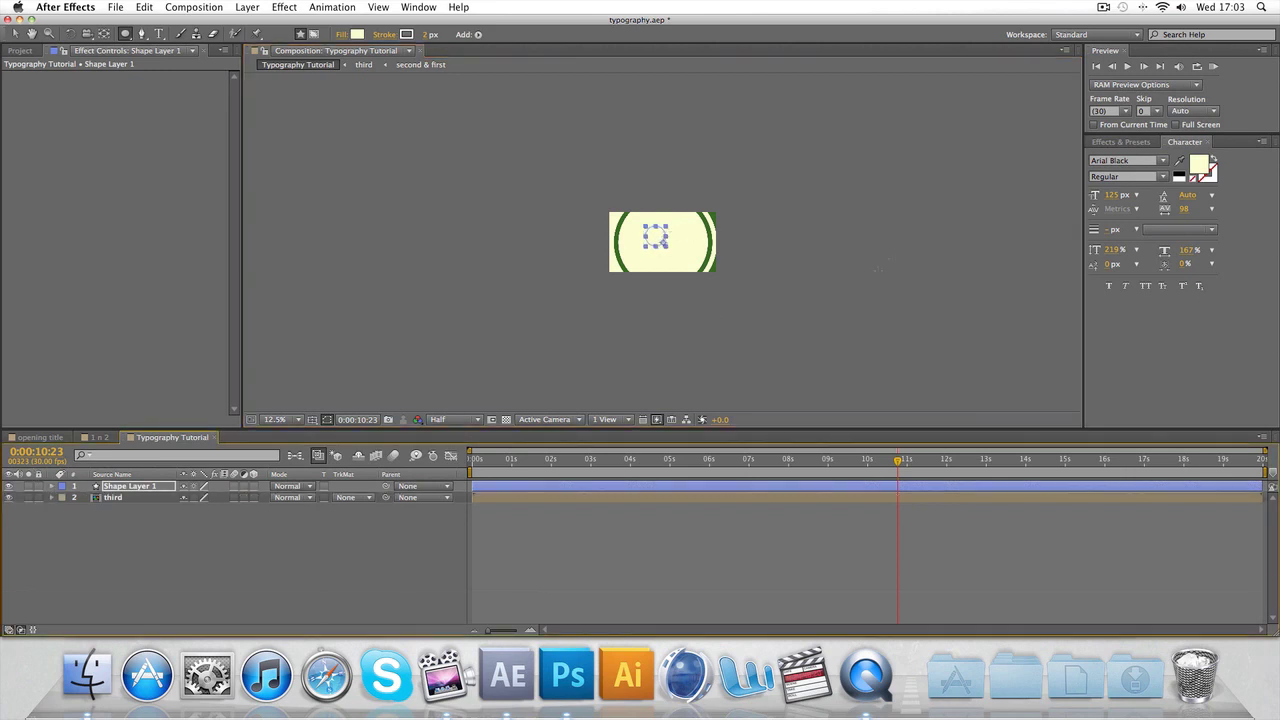
click(1205, 164)
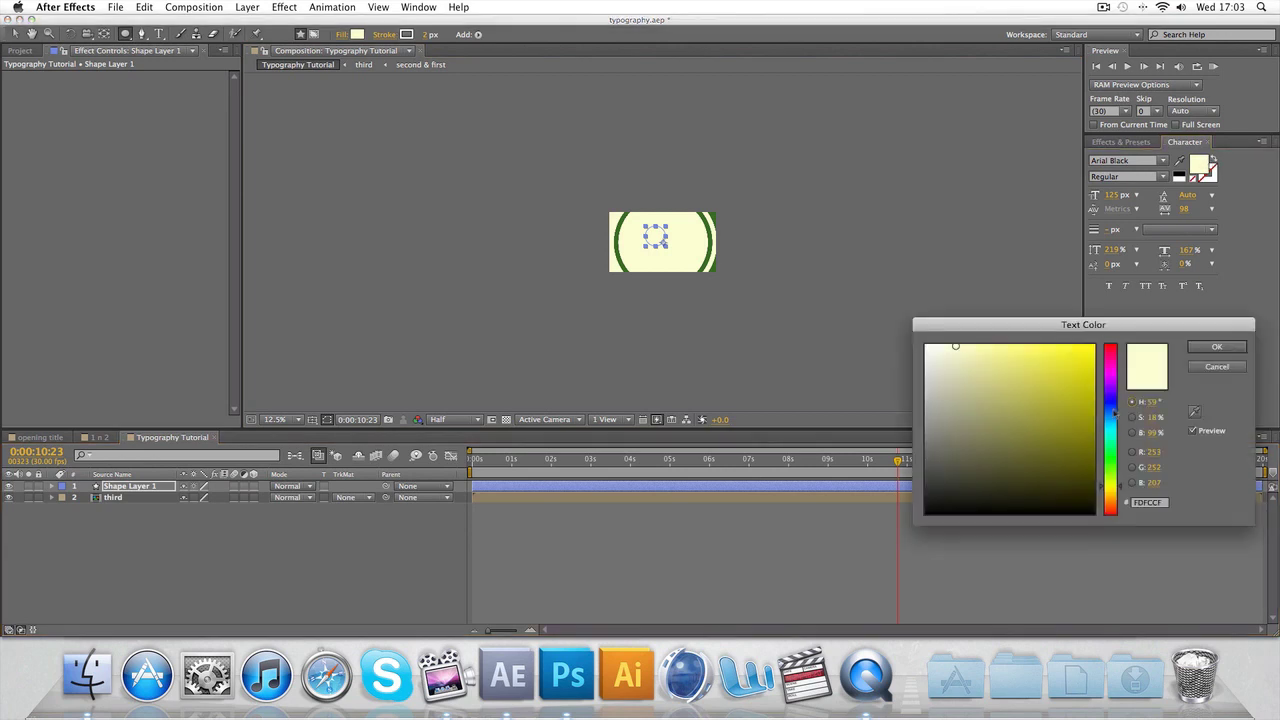
click(1112, 417)
click(1090, 462)
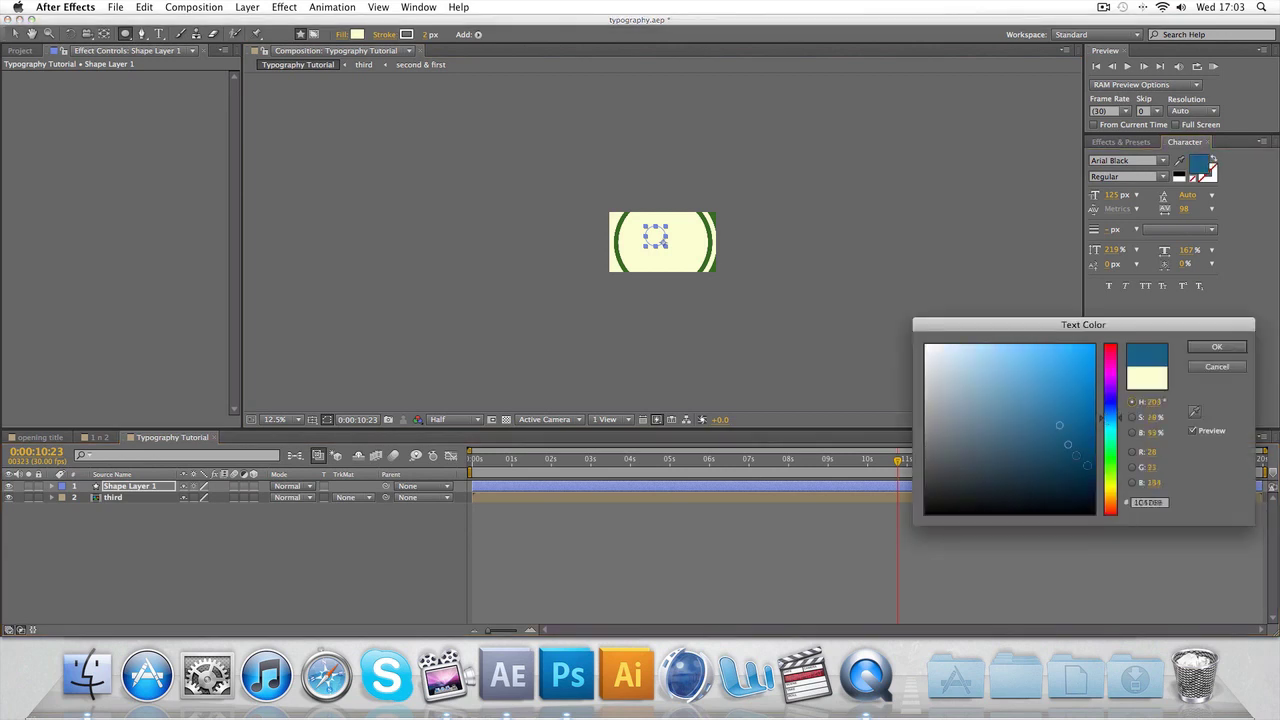
click(1215, 347)
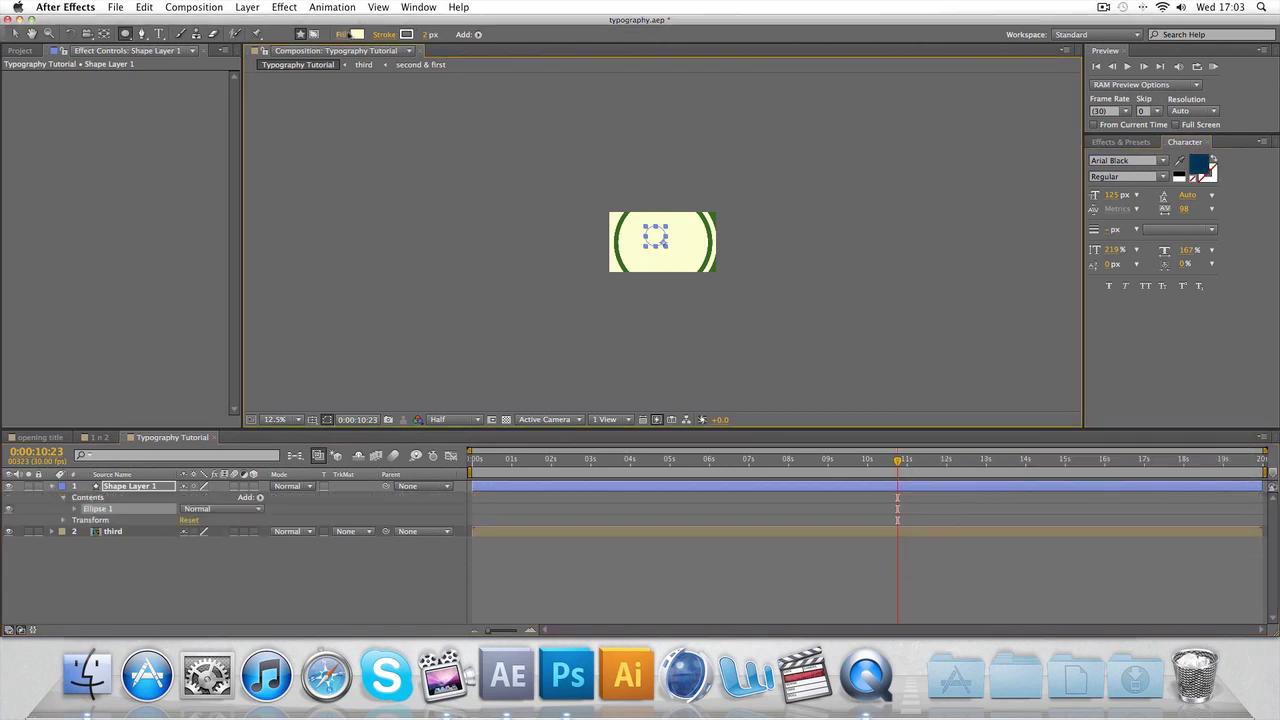
click(357, 34)
click(1110, 410)
click(1071, 444)
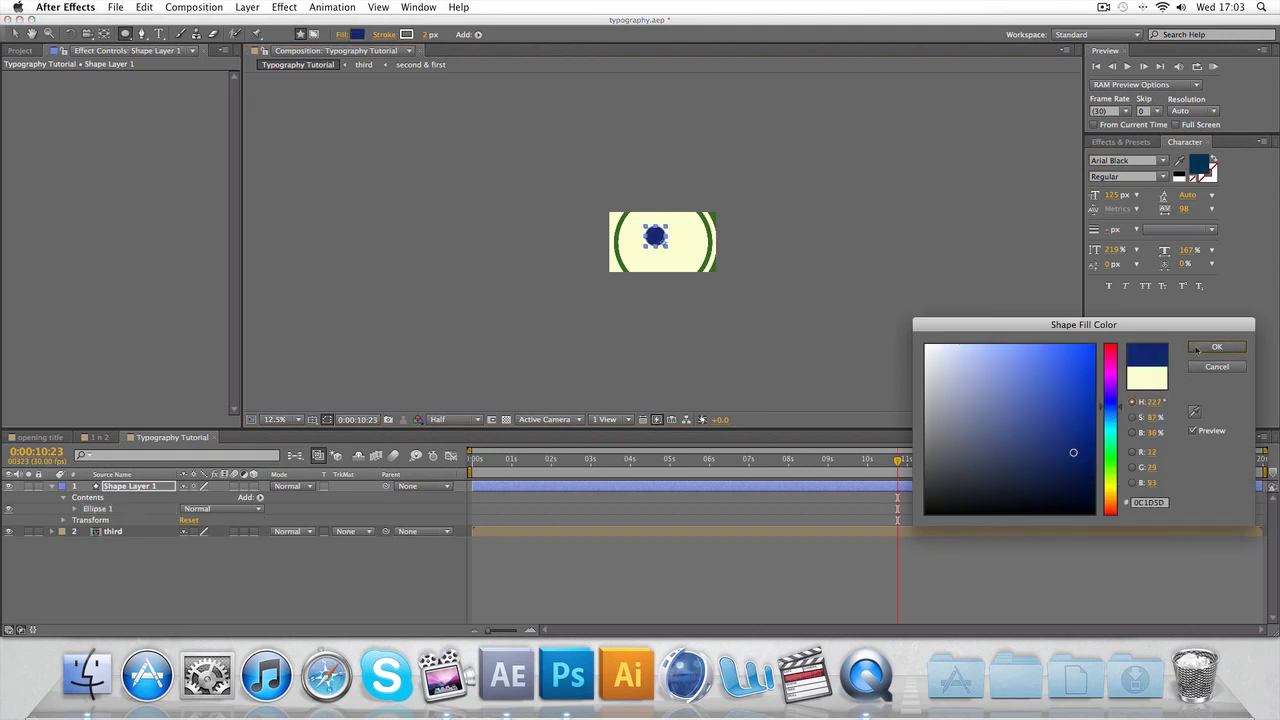
click(1215, 347)
Fit the composition in the viewer and set the panel fill colour to a lighter steel blue
click(219, 592)
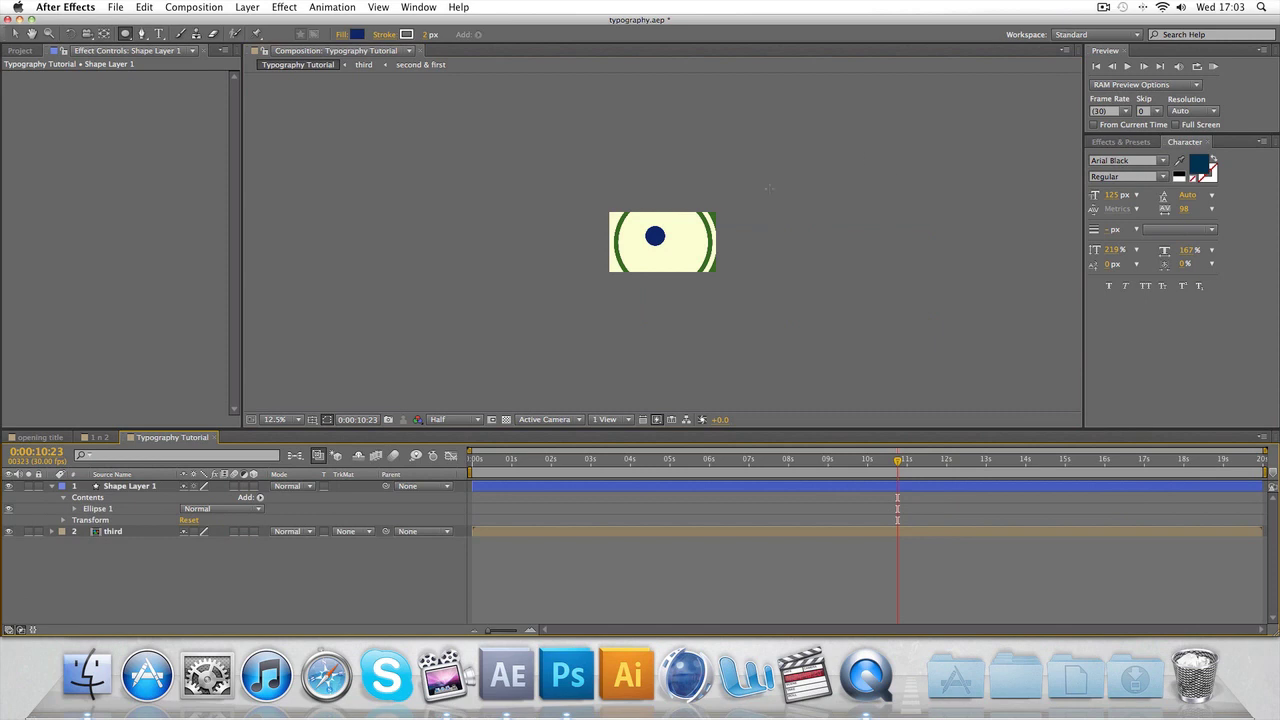
click(285, 421)
click(302, 443)
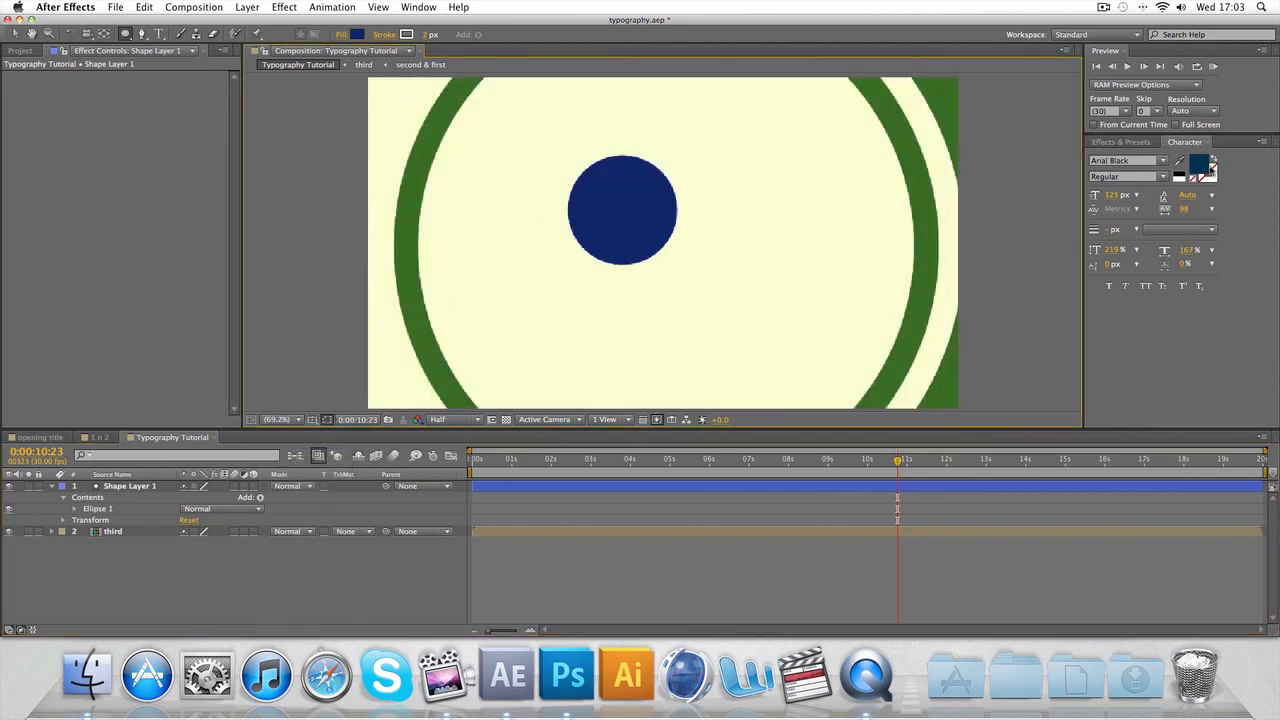
click(1196, 166)
click(1196, 166)
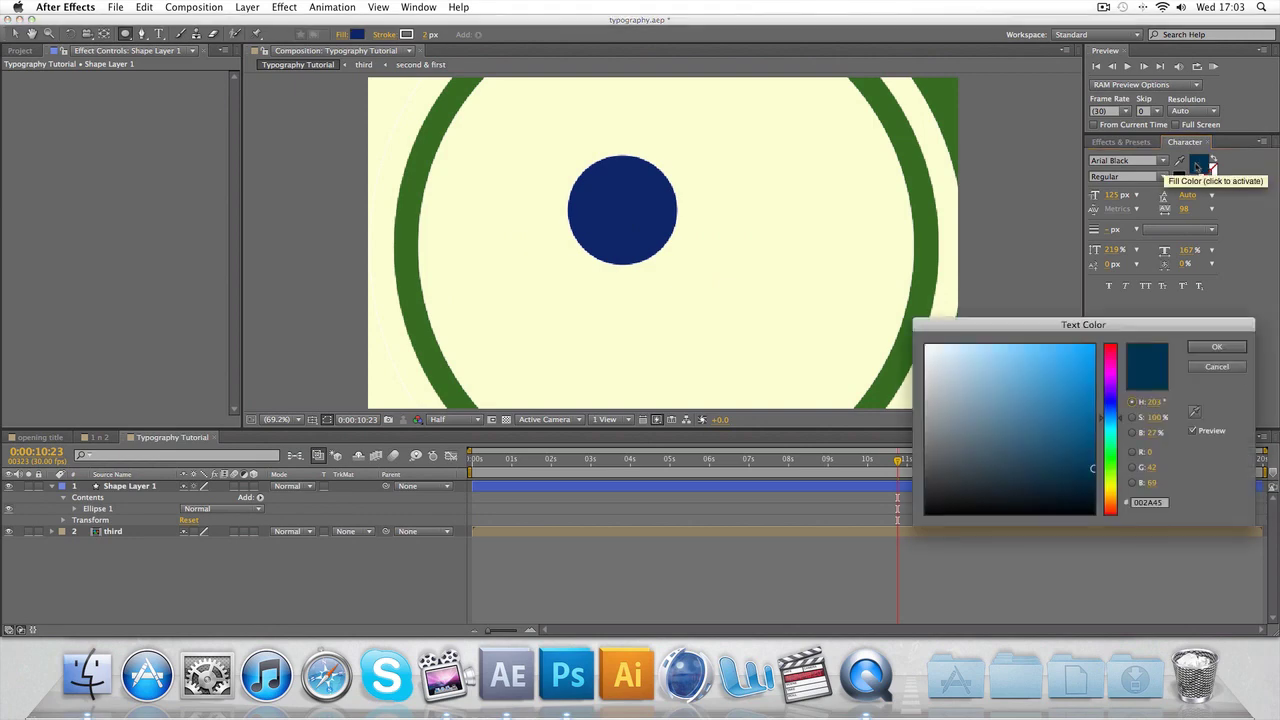
drag(1050, 428, 1032, 435)
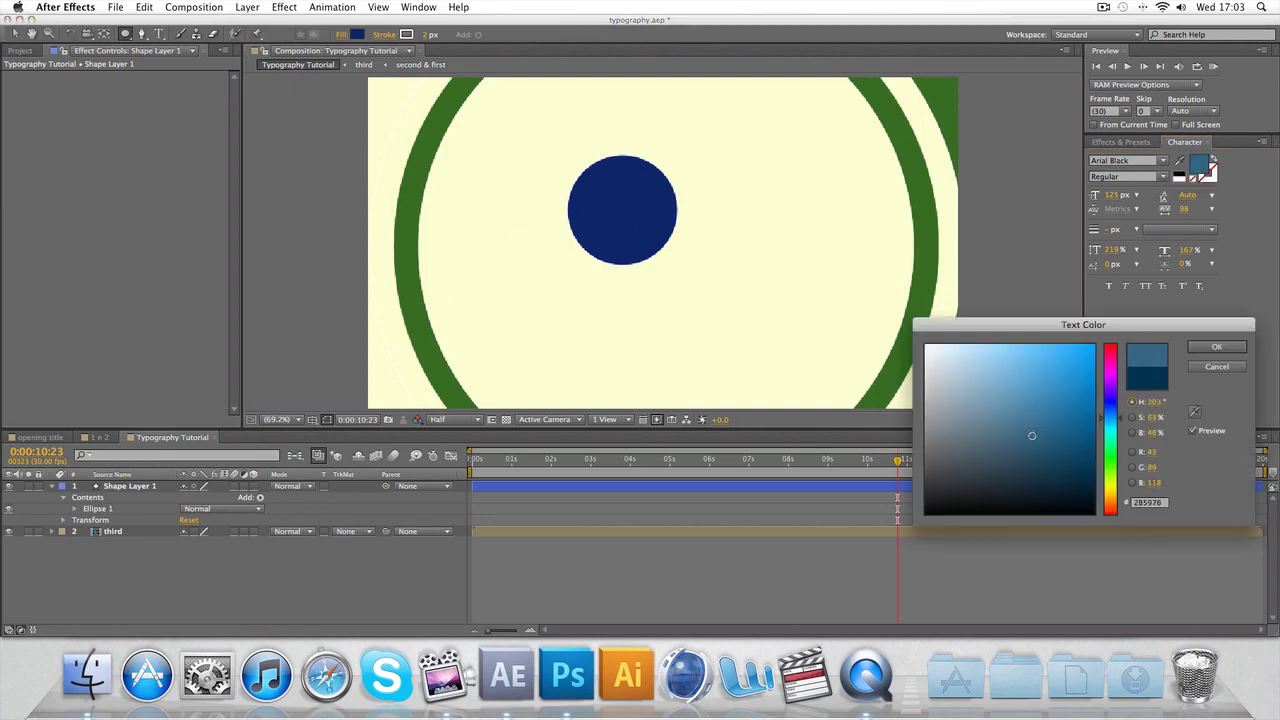
click(1216, 346)
Change the circle's fill to the muted slate blue 414C72
click(118, 487)
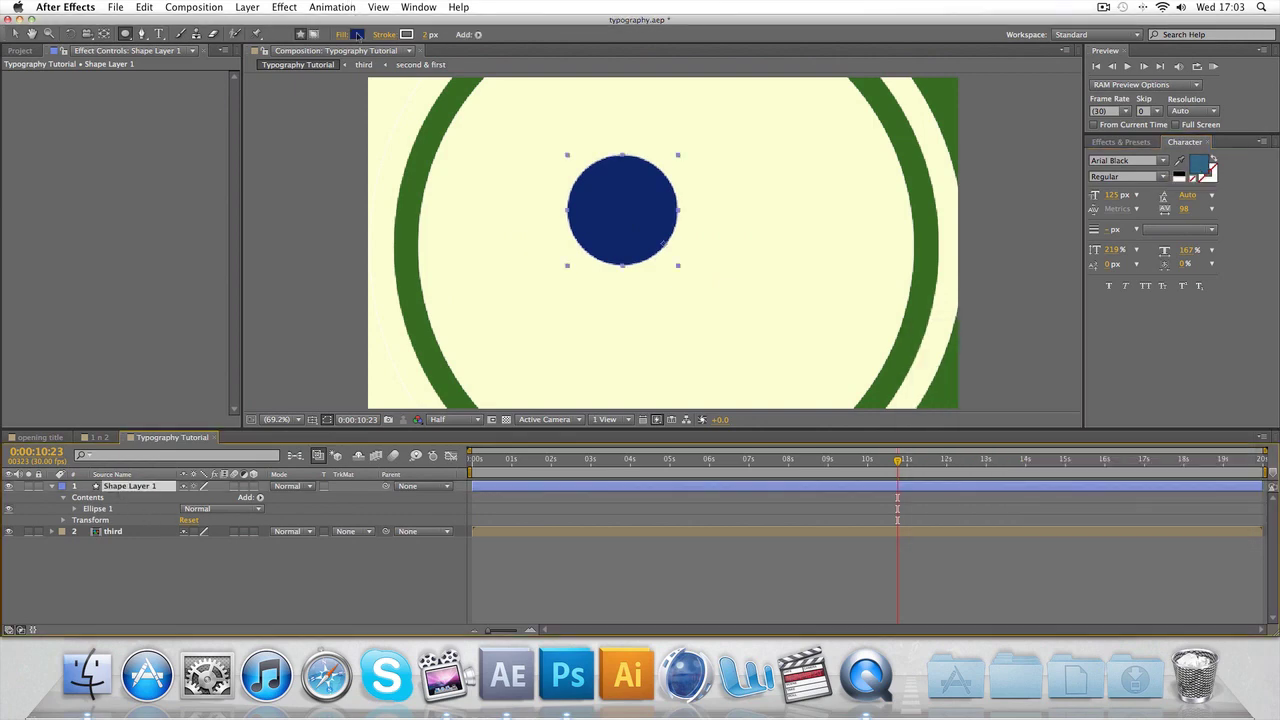
click(357, 34)
drag(1048, 430, 999, 435)
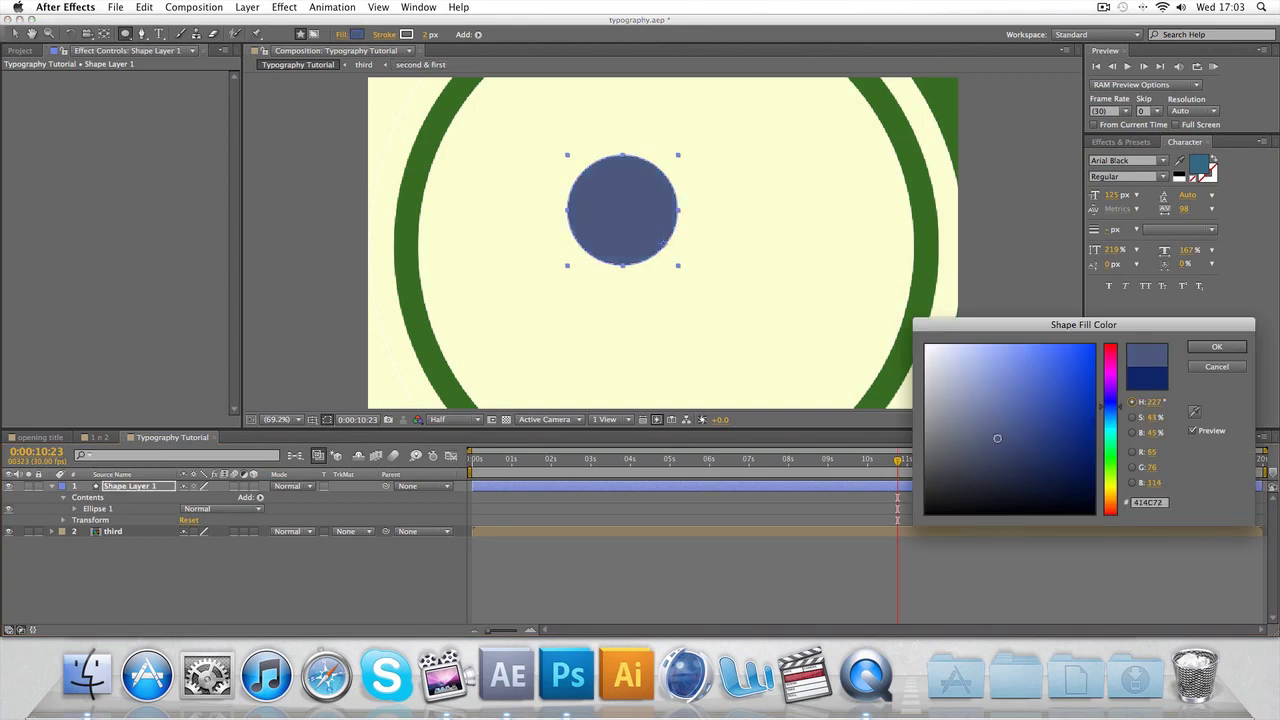
click(1216, 346)
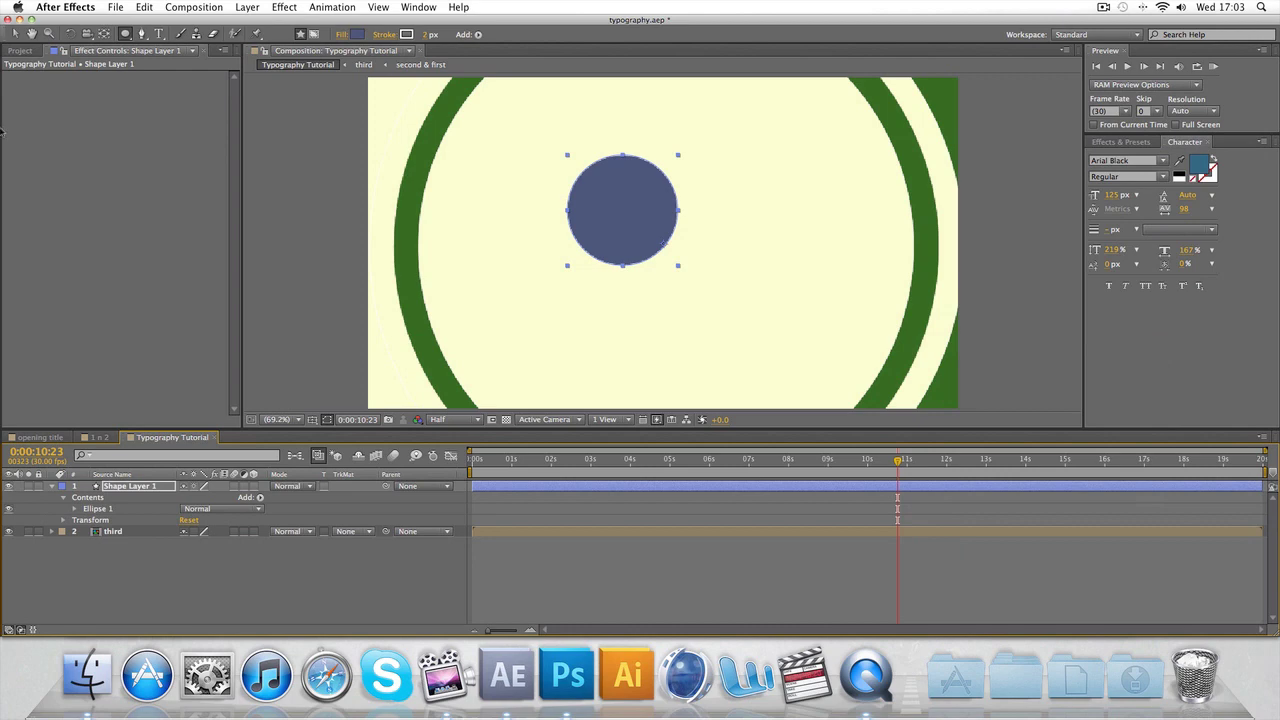
key(v)
click(183, 585)
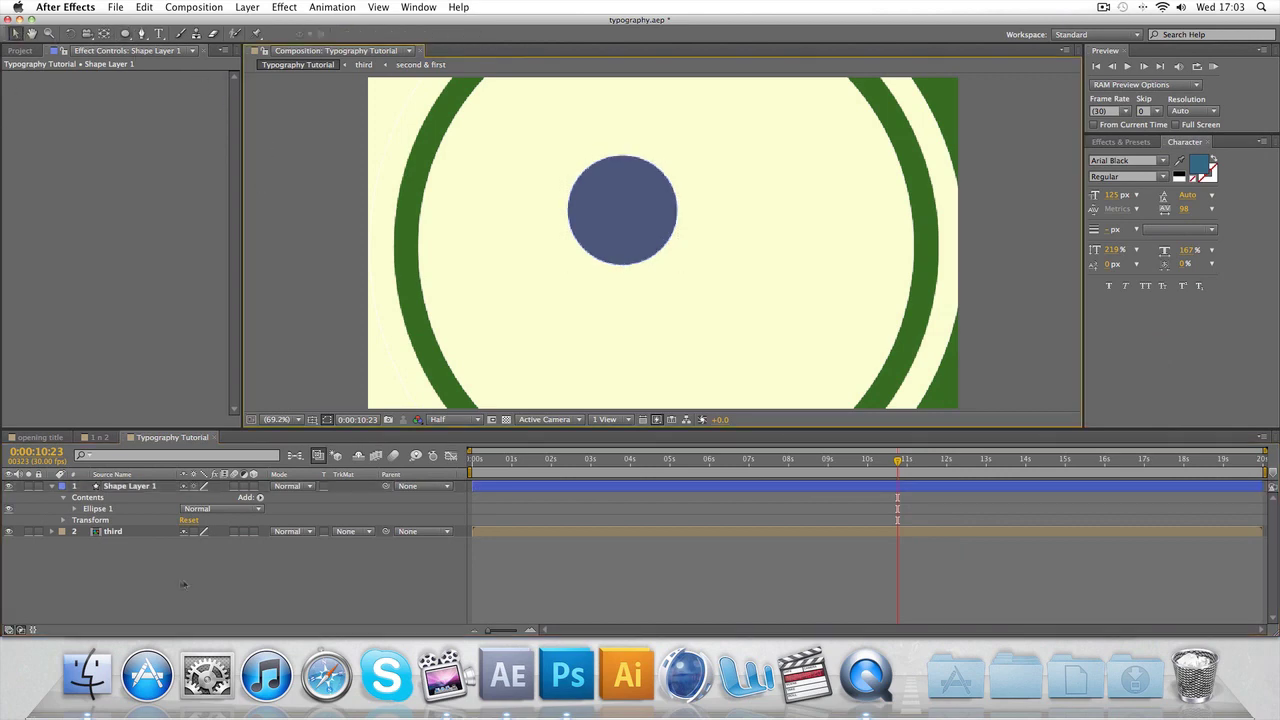
click(119, 485)
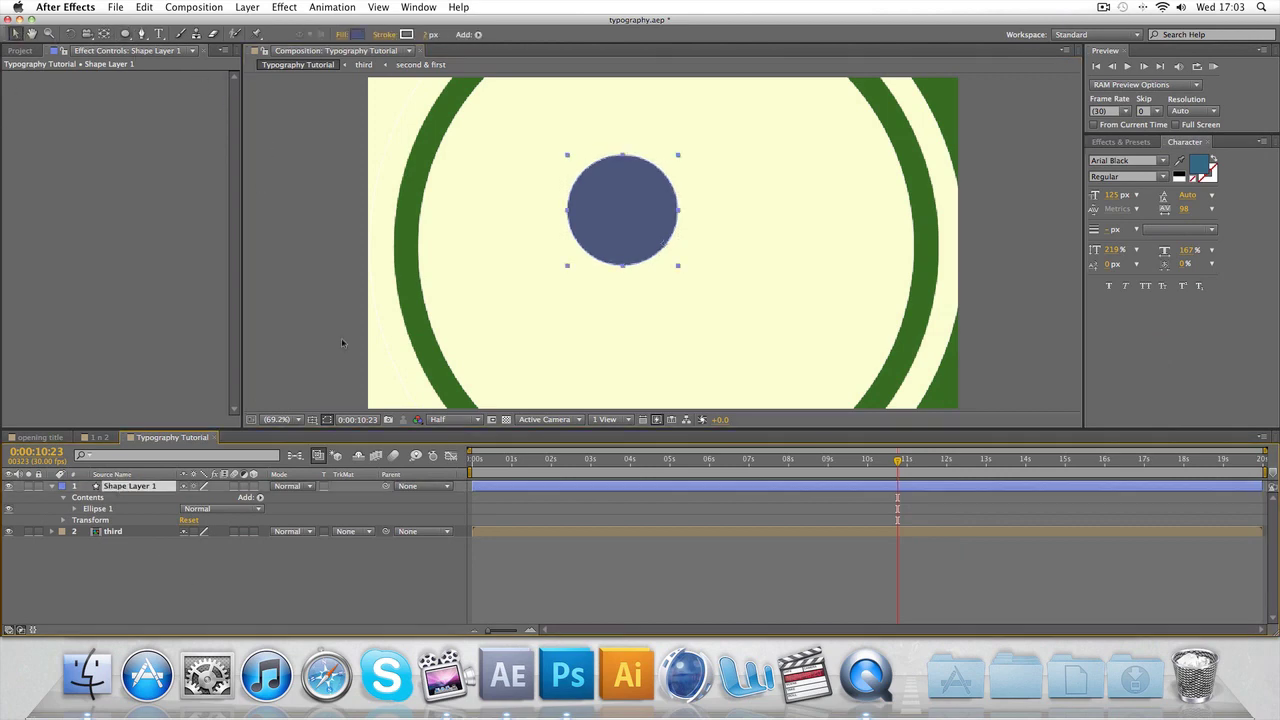
Duplicate the blue circle four times and move copies to the lower right and lower left
key(super+d)
key(super+d)
key(super+d)
key(super+d)
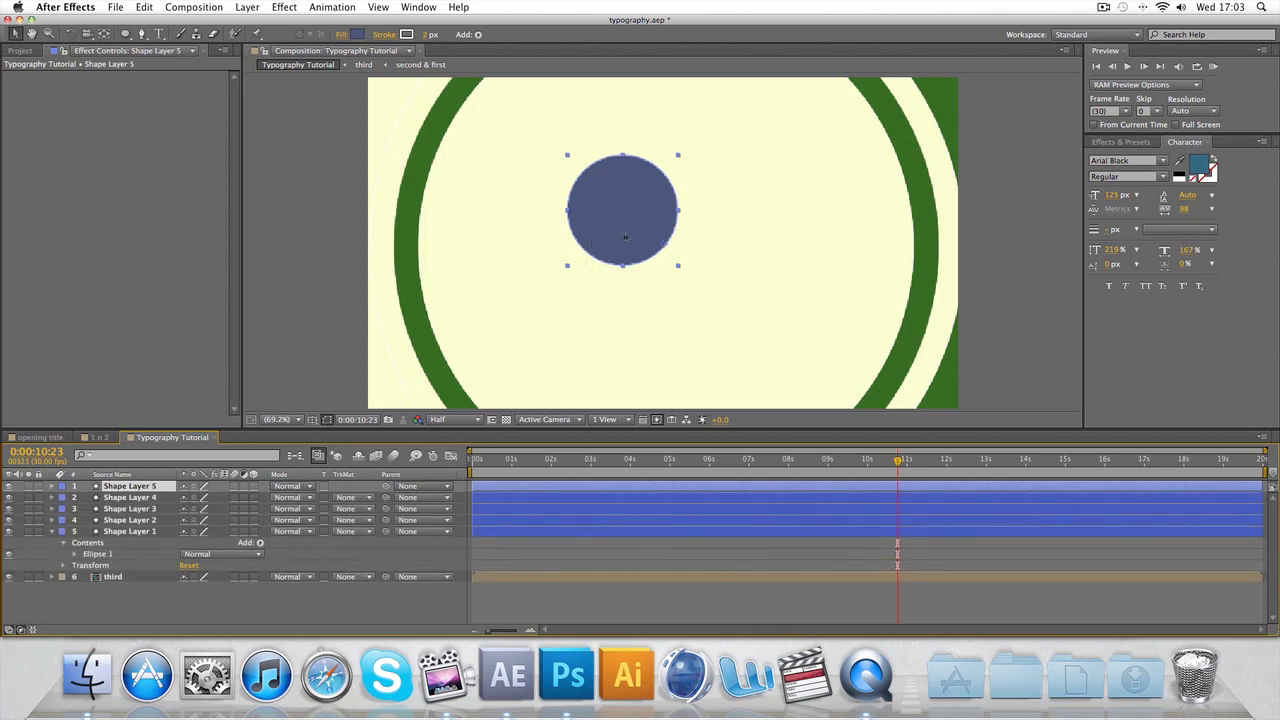
drag(625, 237, 800, 340)
click(120, 497)
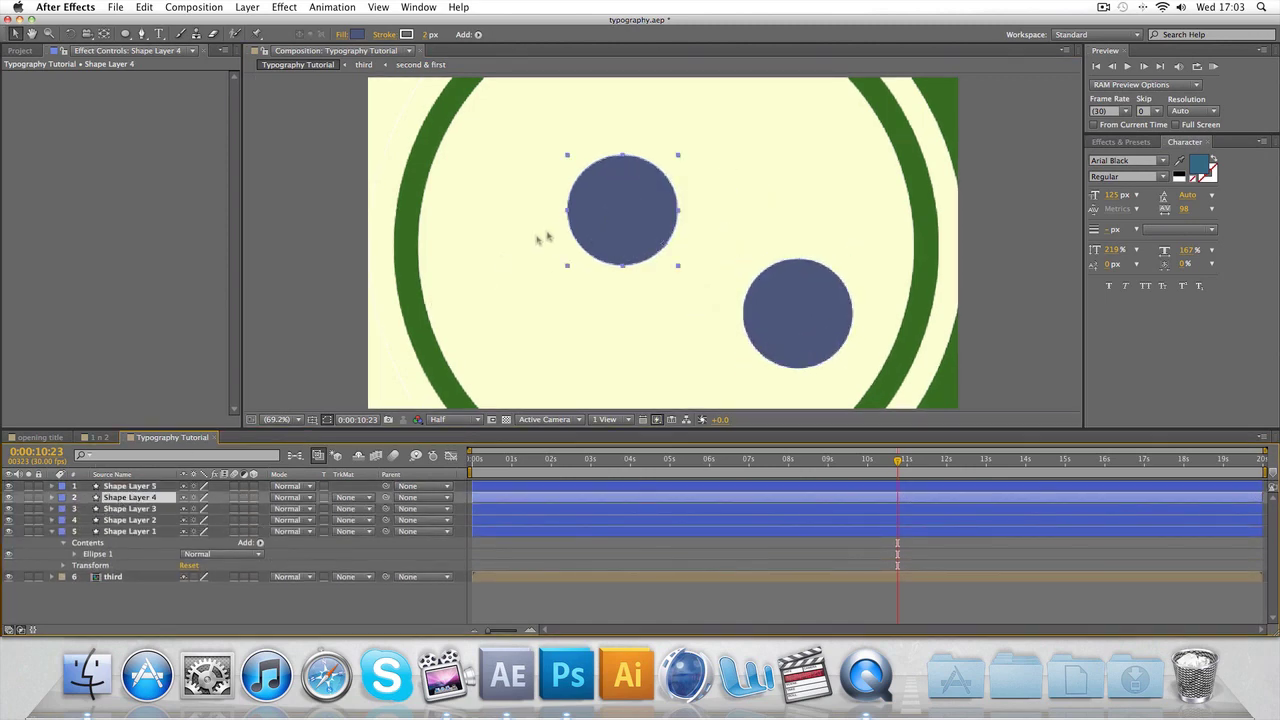
drag(597, 236, 513, 363)
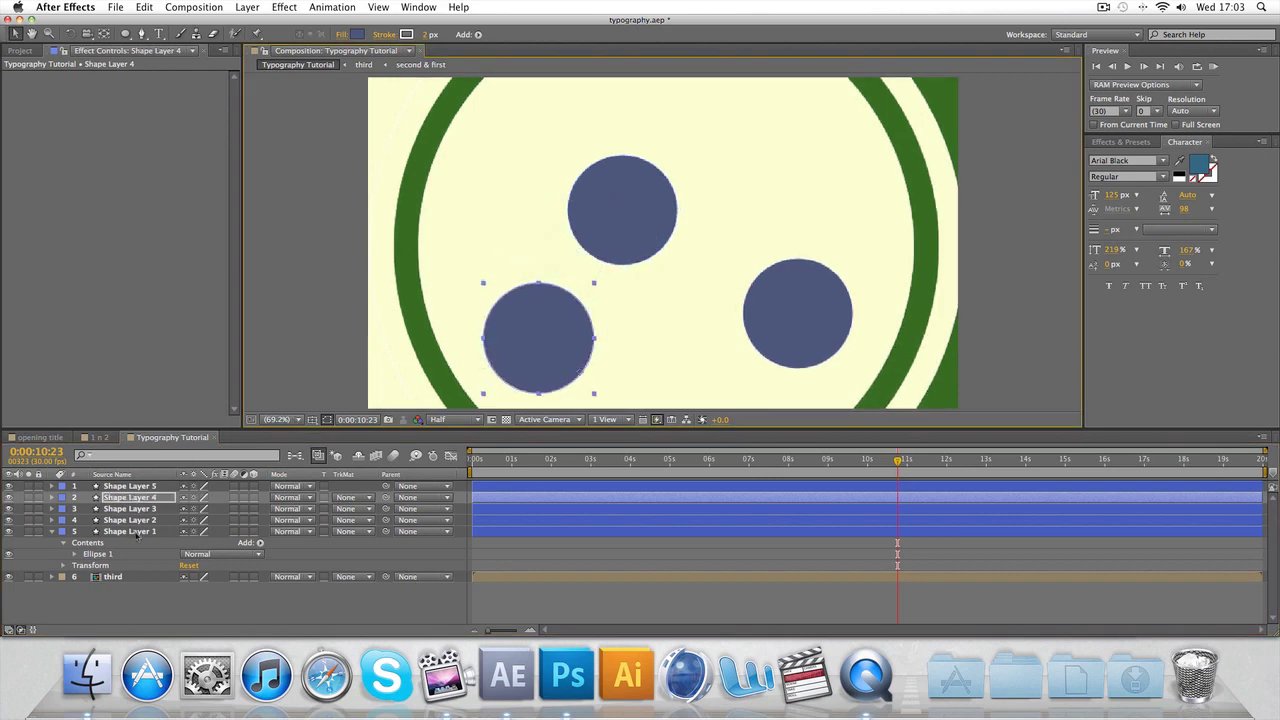
Move the remaining copies to the upper right and top left, and nudge the centre circle slightly right
click(135, 531)
click(135, 486)
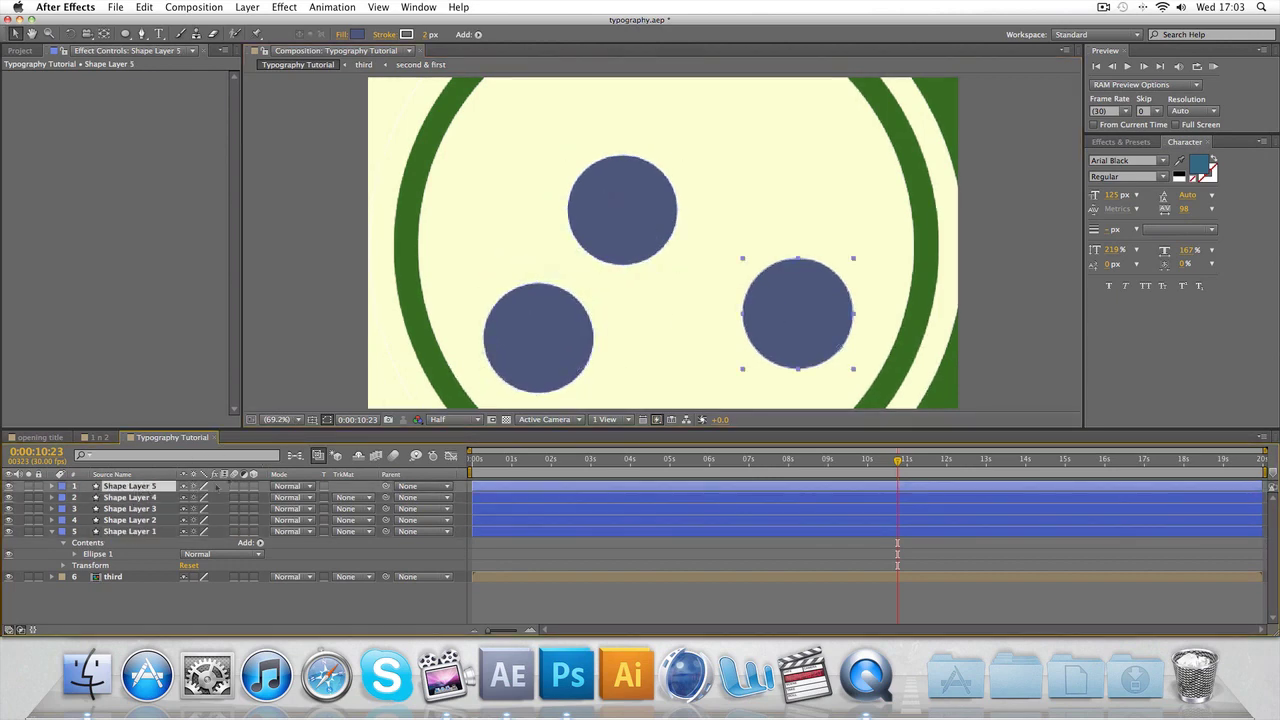
click(128, 498)
click(128, 508)
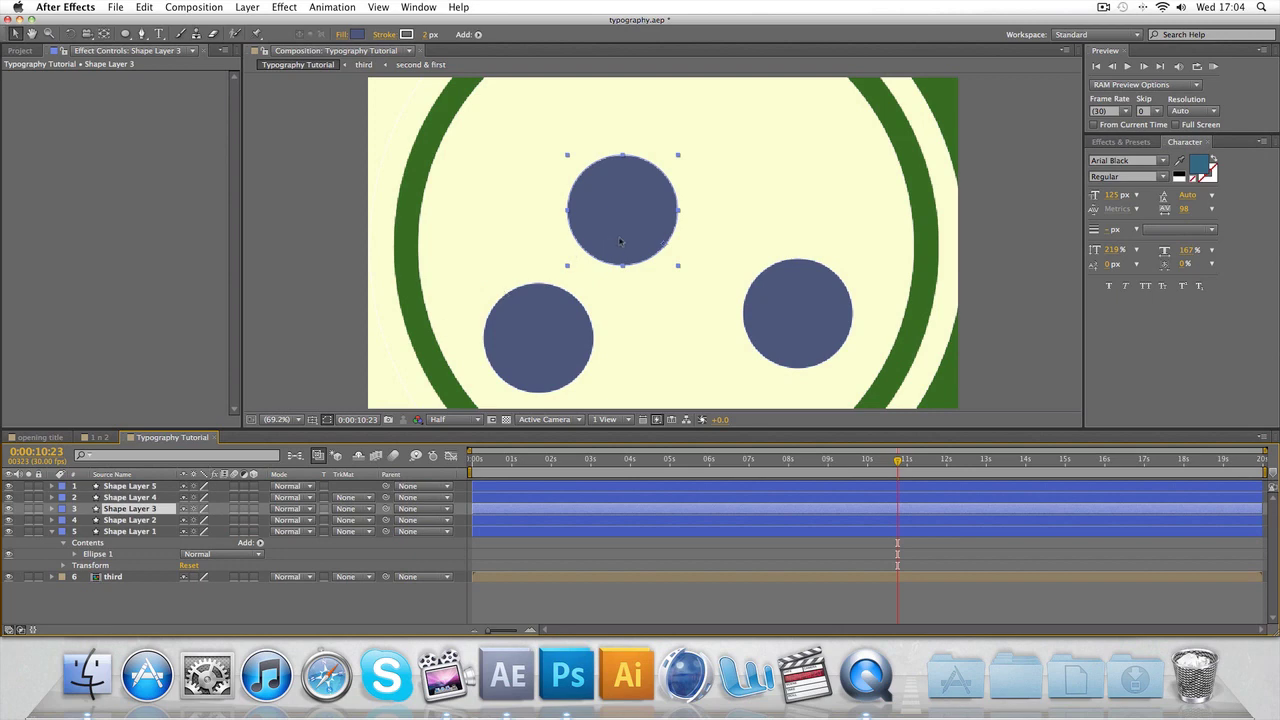
drag(620, 241, 801, 181)
click(135, 520)
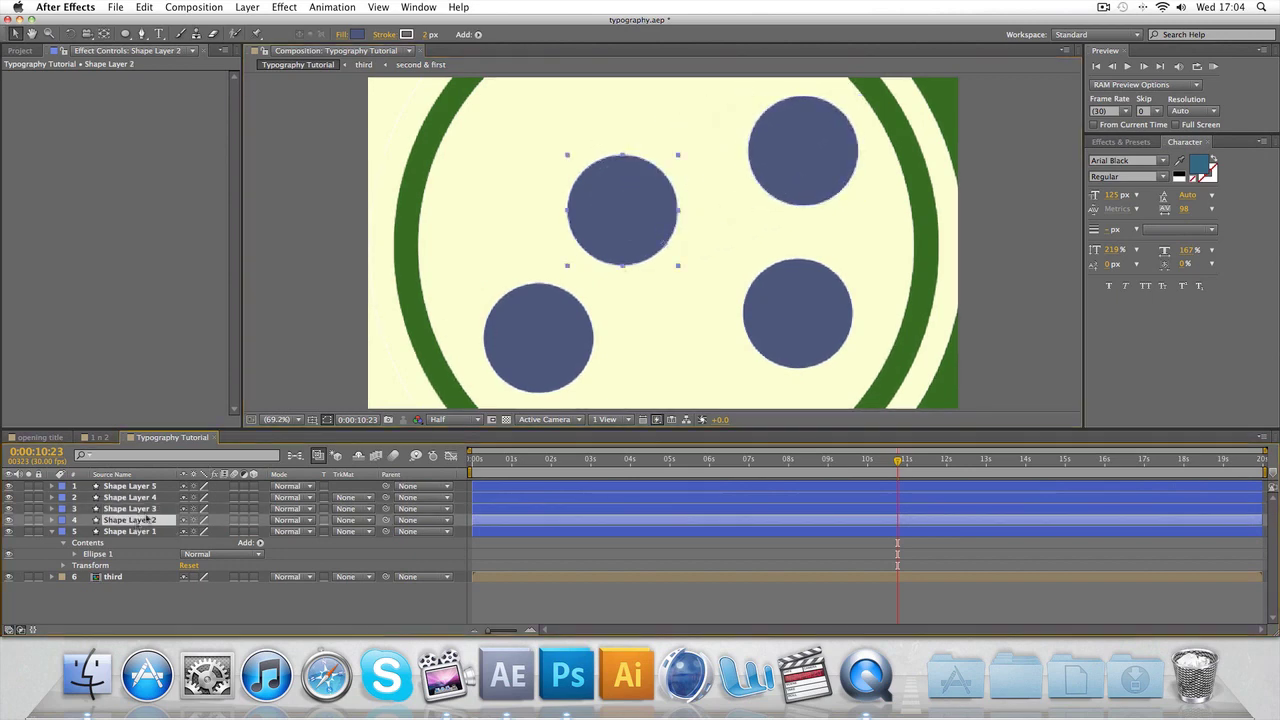
drag(598, 252, 430, 187)
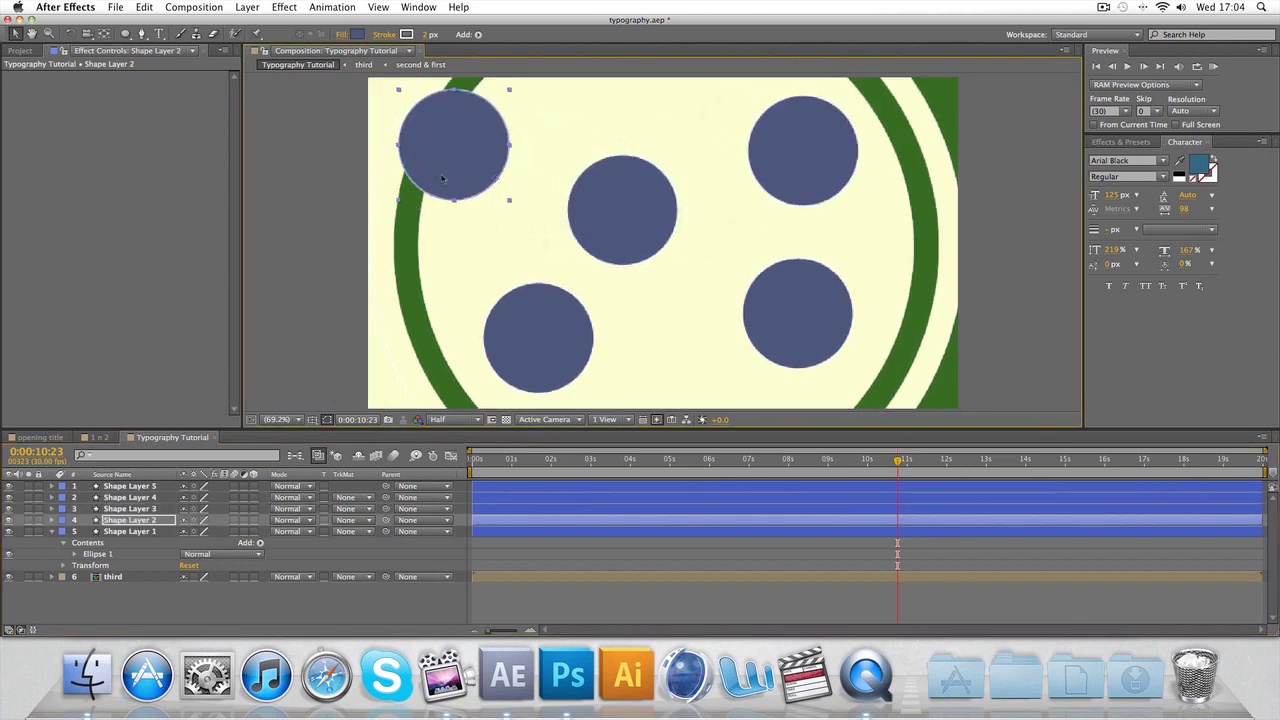
click(135, 530)
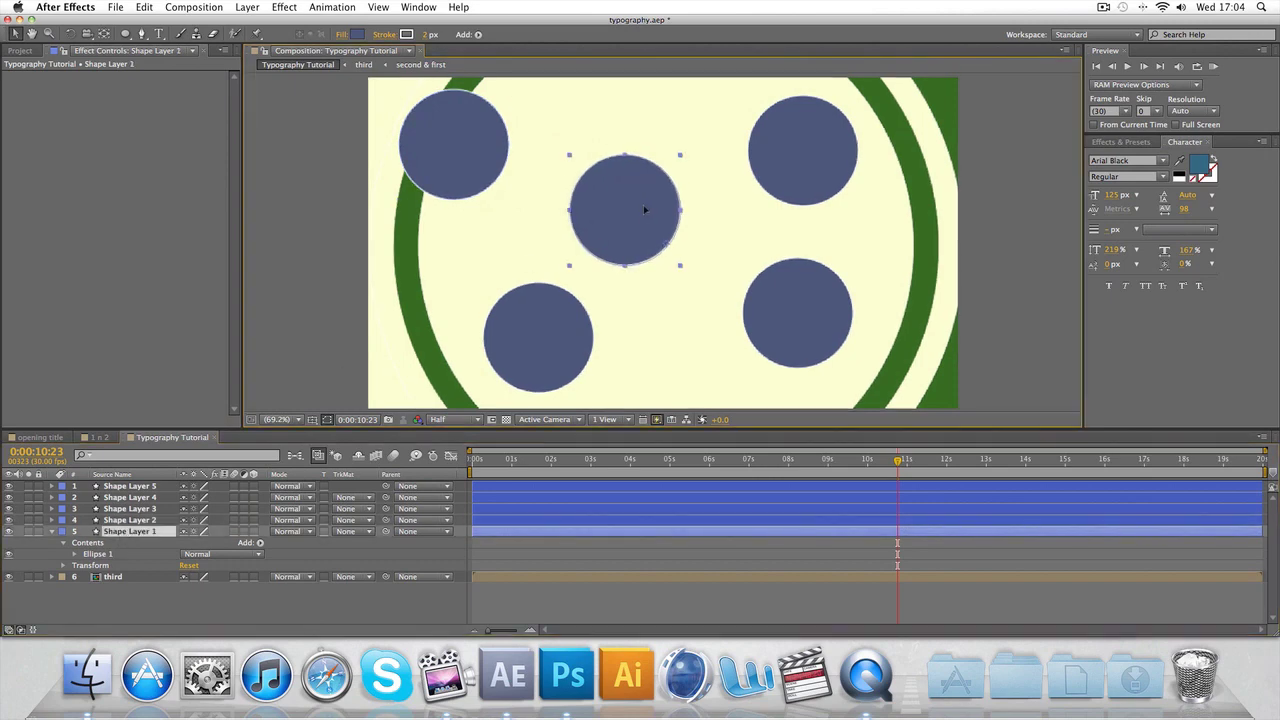
drag(638, 200, 645, 200)
Scrub to just after 10 seconds, where only the circles remain, and select Shape Layer 5
click(1052, 267)
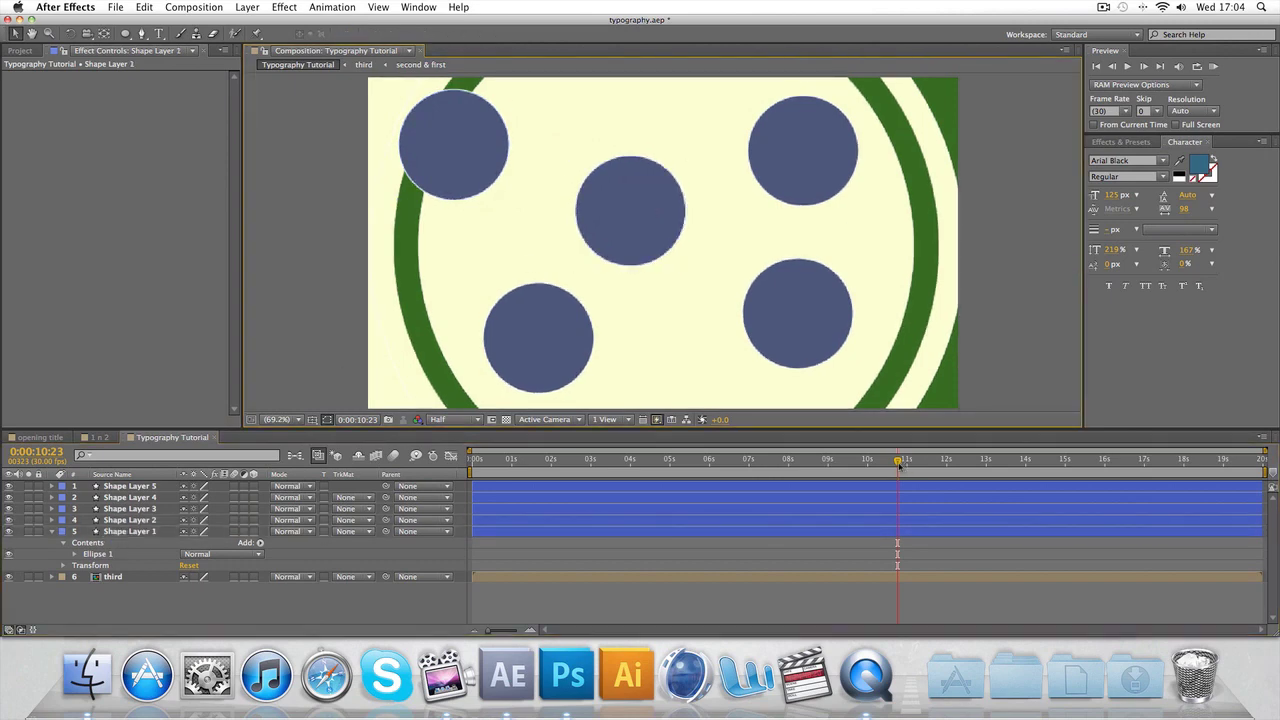
mouse_move(898, 460)
mouse_down()
mouse_move(878, 466)
mouse_move(901, 466)
mouse_up()
click(155, 486)
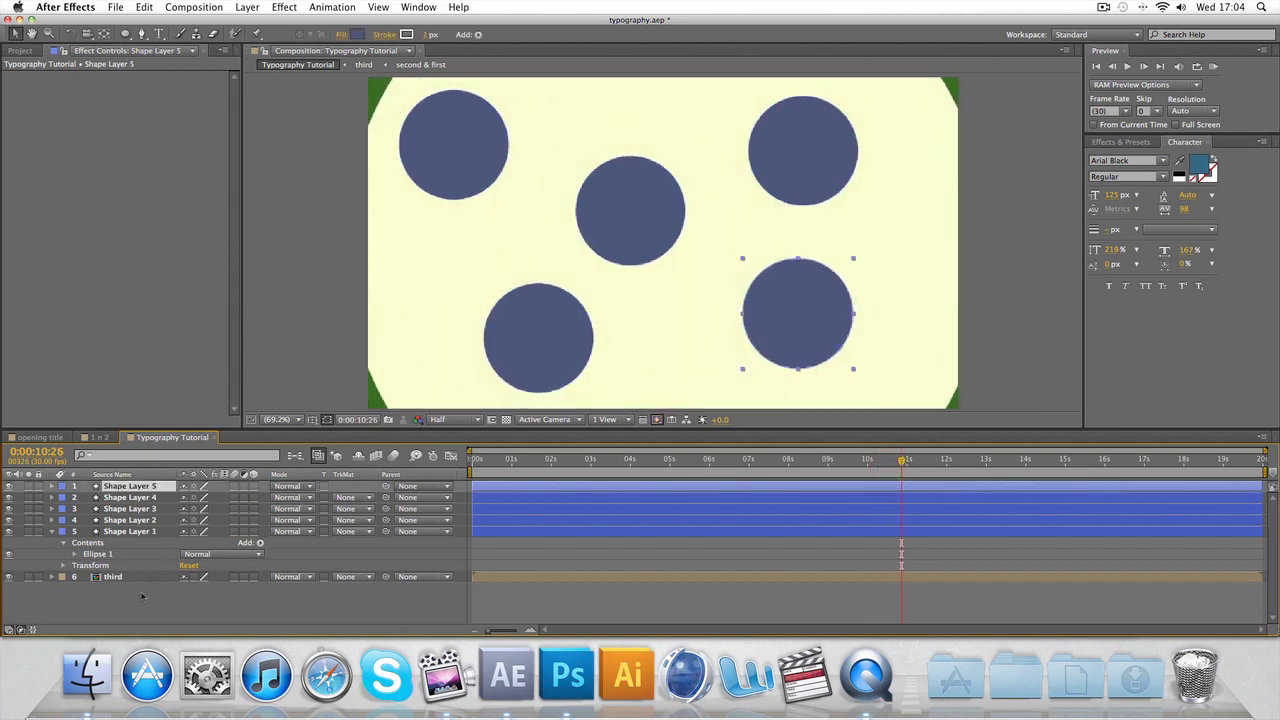
Select all five circle layers and trim their in-points to just after 0:00:10:20 with Alt+[
shift+click(149, 532)
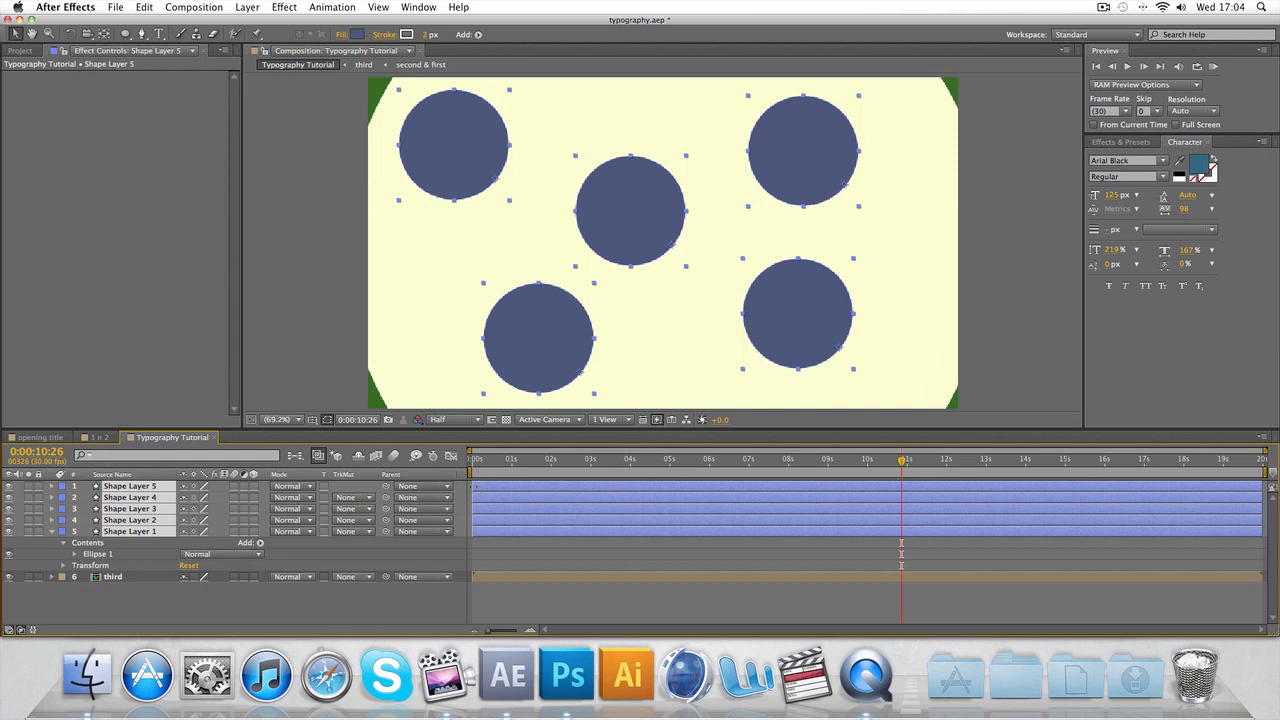
key(alt+bracketleft)
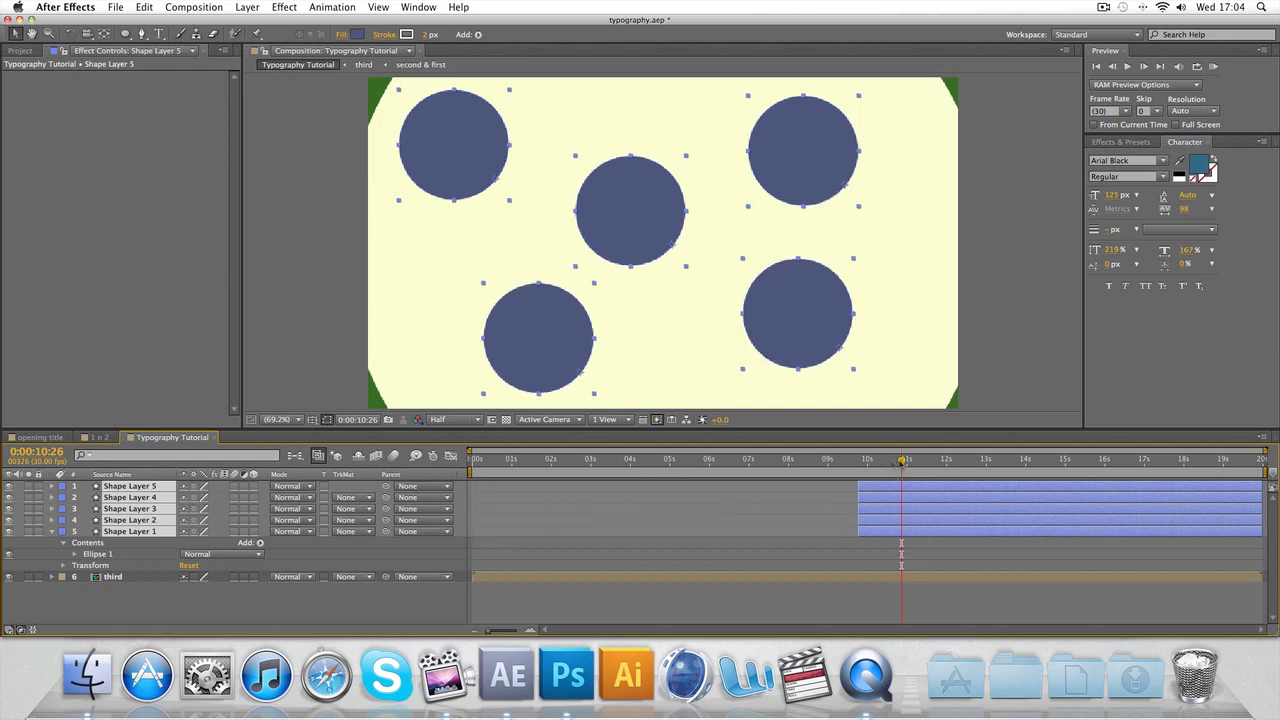
mouse_move(901, 461)
mouse_down()
mouse_move(873, 463)
mouse_move(903, 463)
mouse_move(863, 485)
mouse_move(895, 485)
mouse_move(896, 462)
mouse_move(903, 497)
mouse_move(899, 461)
mouse_up()
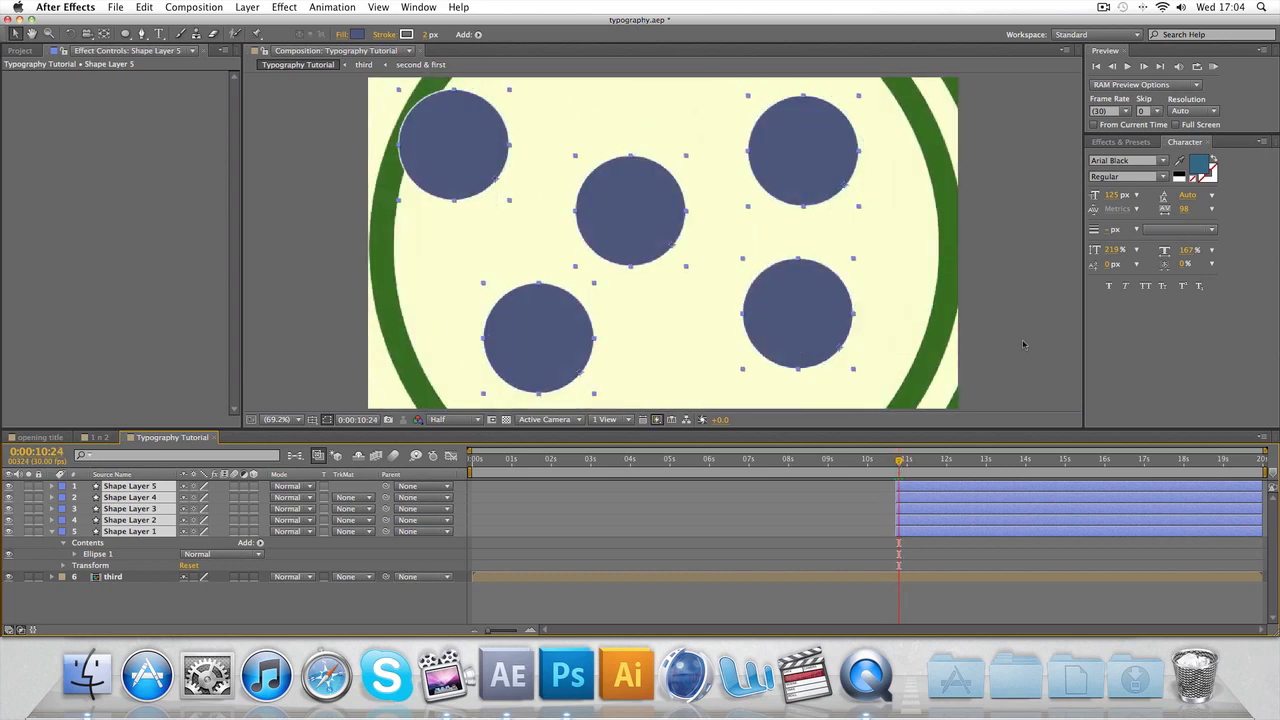
click(53, 533)
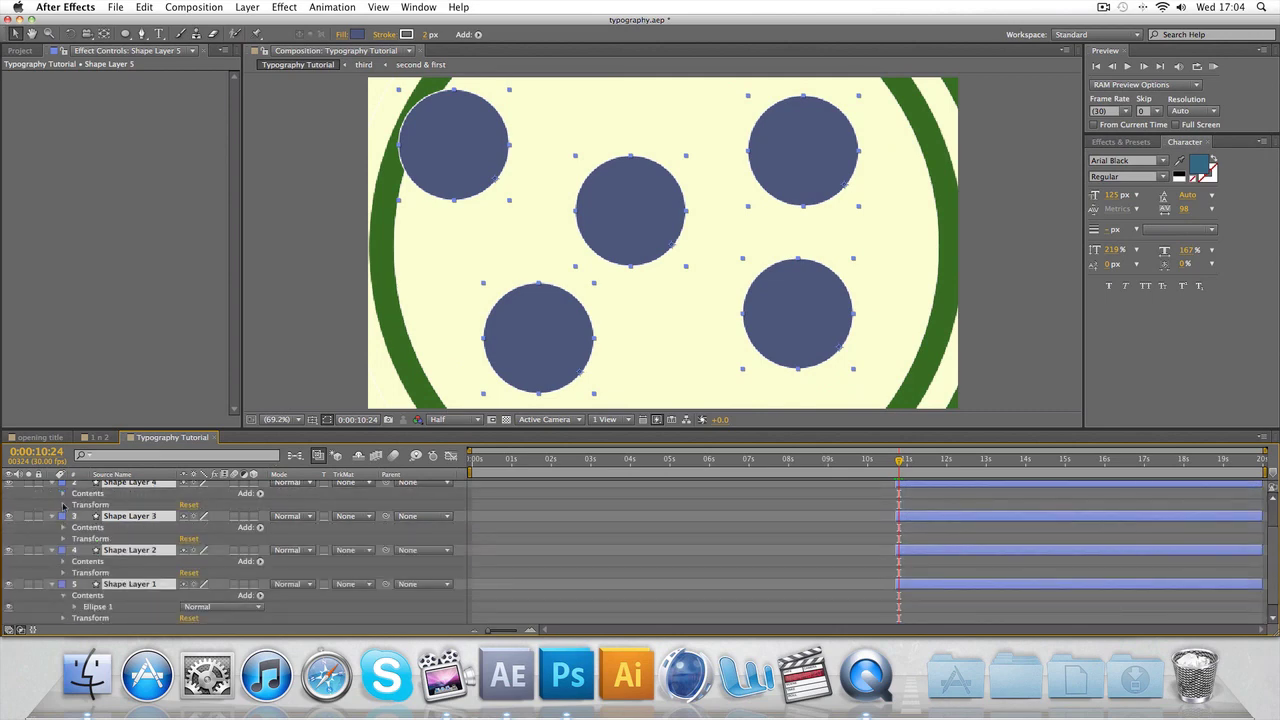
Collapse the other circle layers and reveal Shape Layer 1's Transform properties
click(63, 505)
click(63, 505)
click(314, 349)
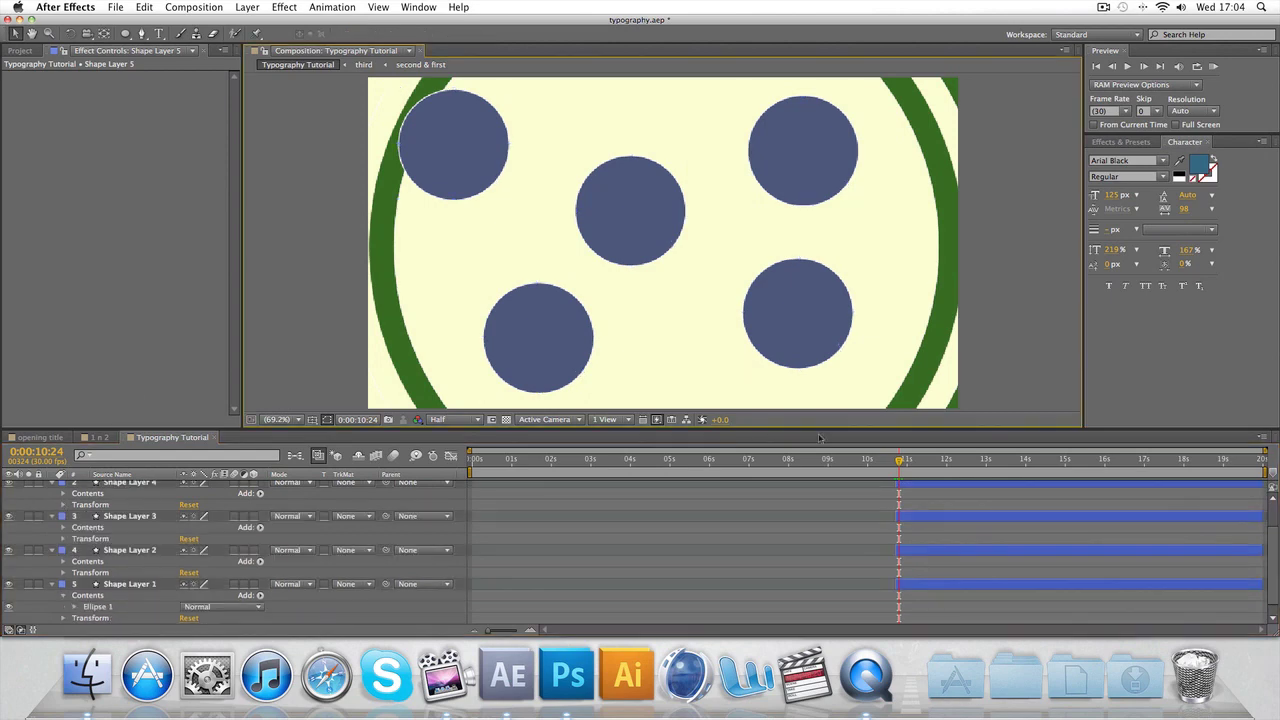
click(51, 485)
click(52, 527)
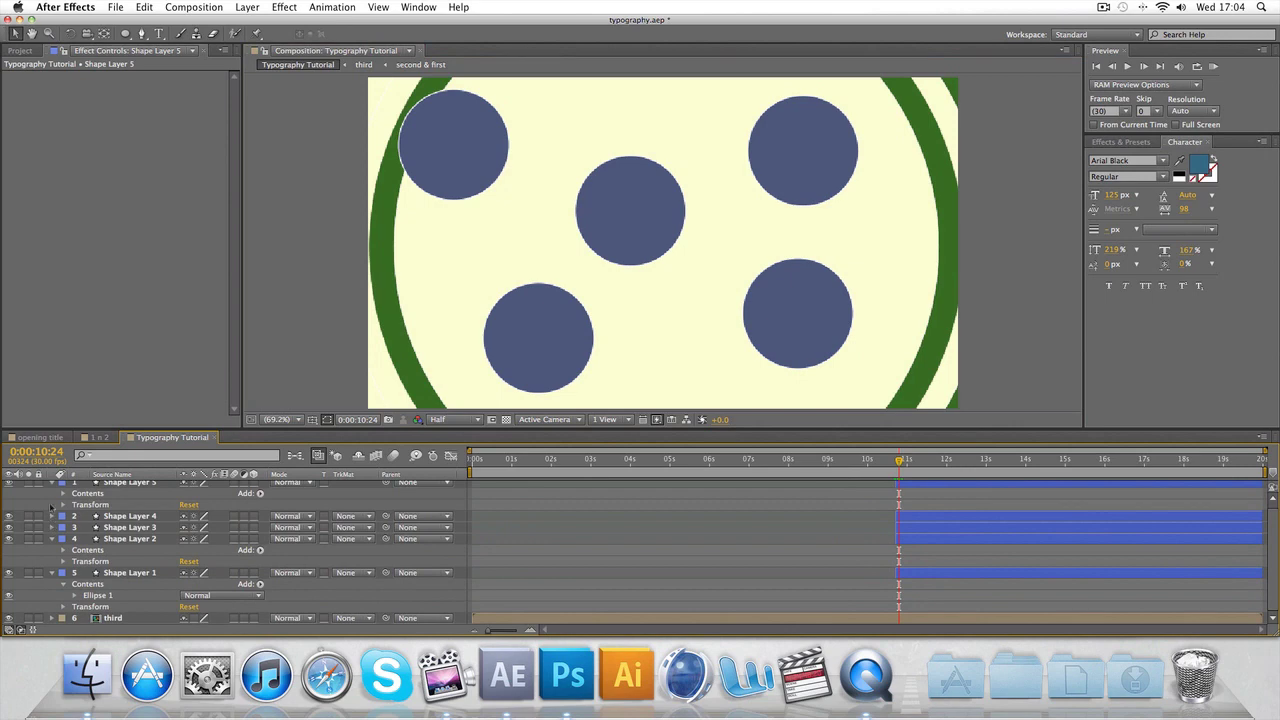
click(52, 485)
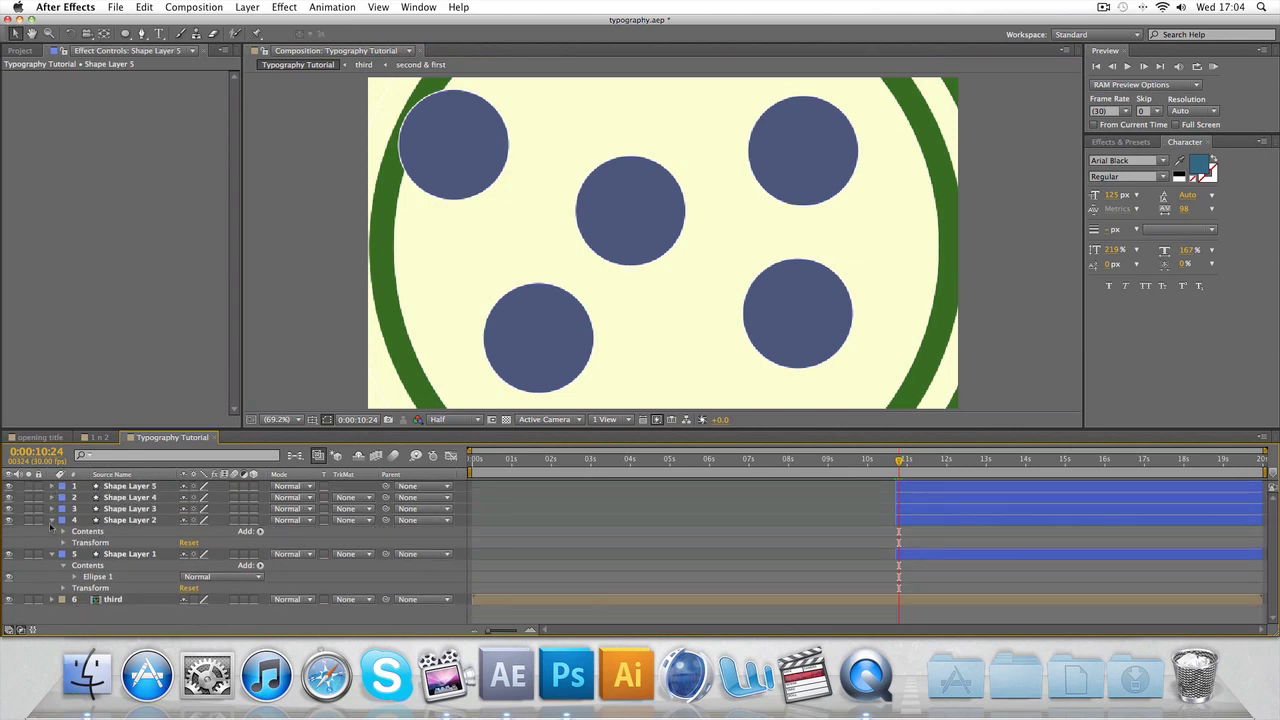
click(52, 521)
click(52, 531)
click(52, 531)
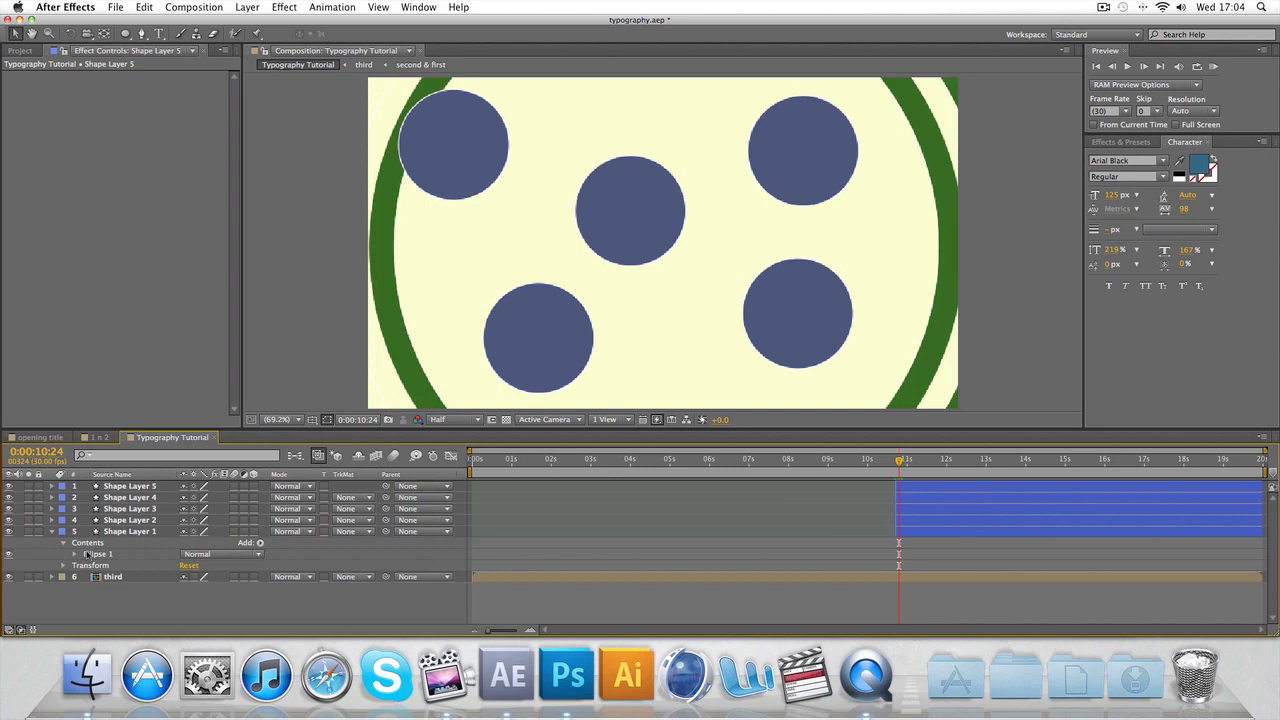
click(128, 531)
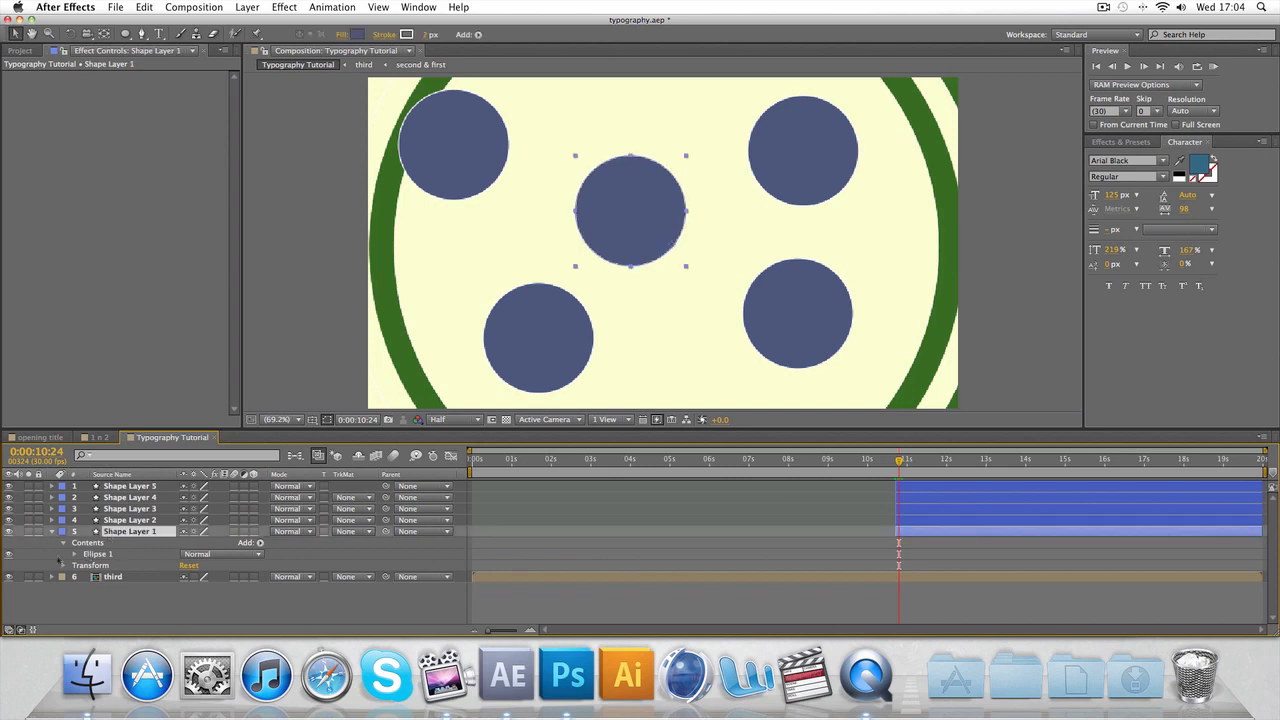
click(62, 565)
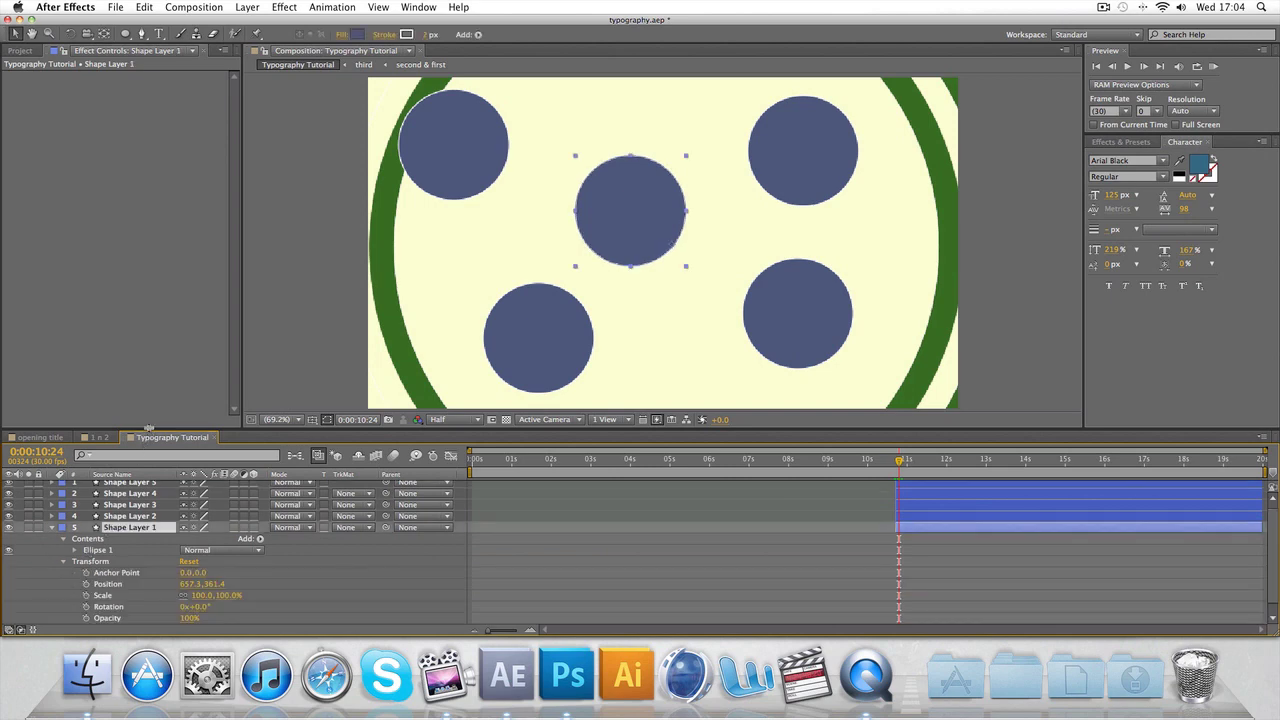
Keyframe the centre circle's Scale at 100% at 11:09 and 0% at 10:21
drag(148, 428, 141, 352)
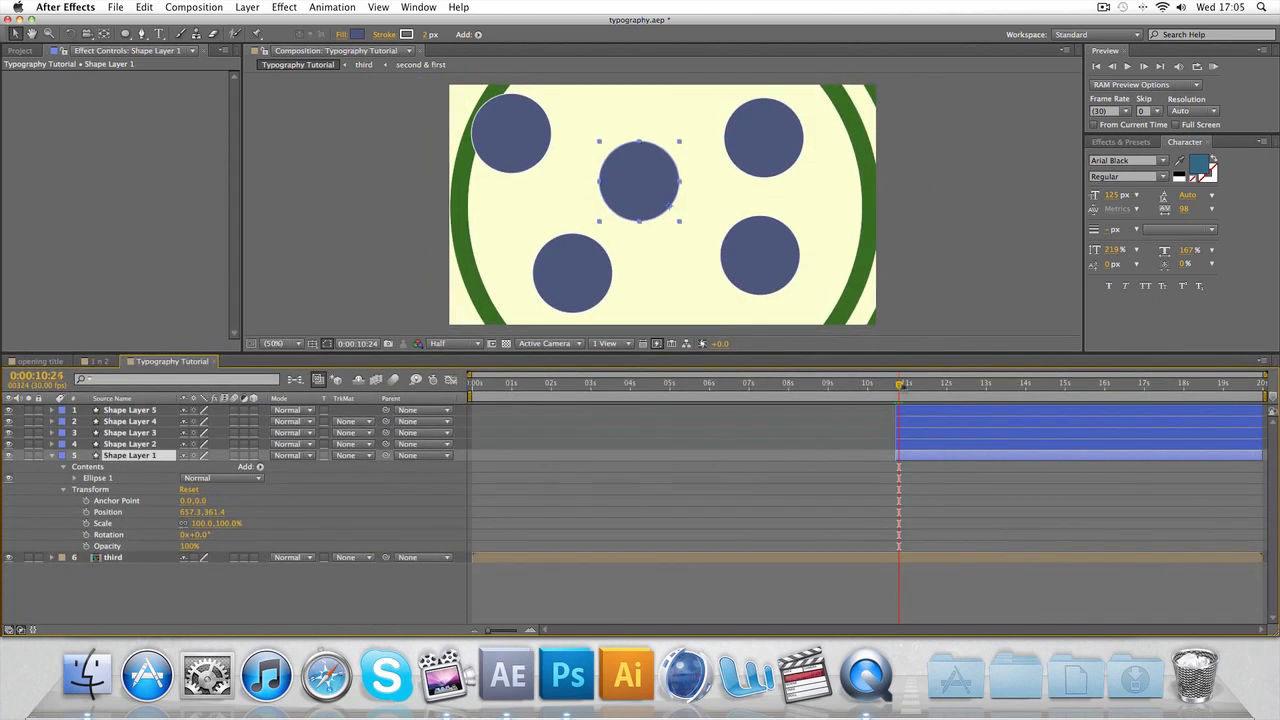
drag(899, 385, 918, 386)
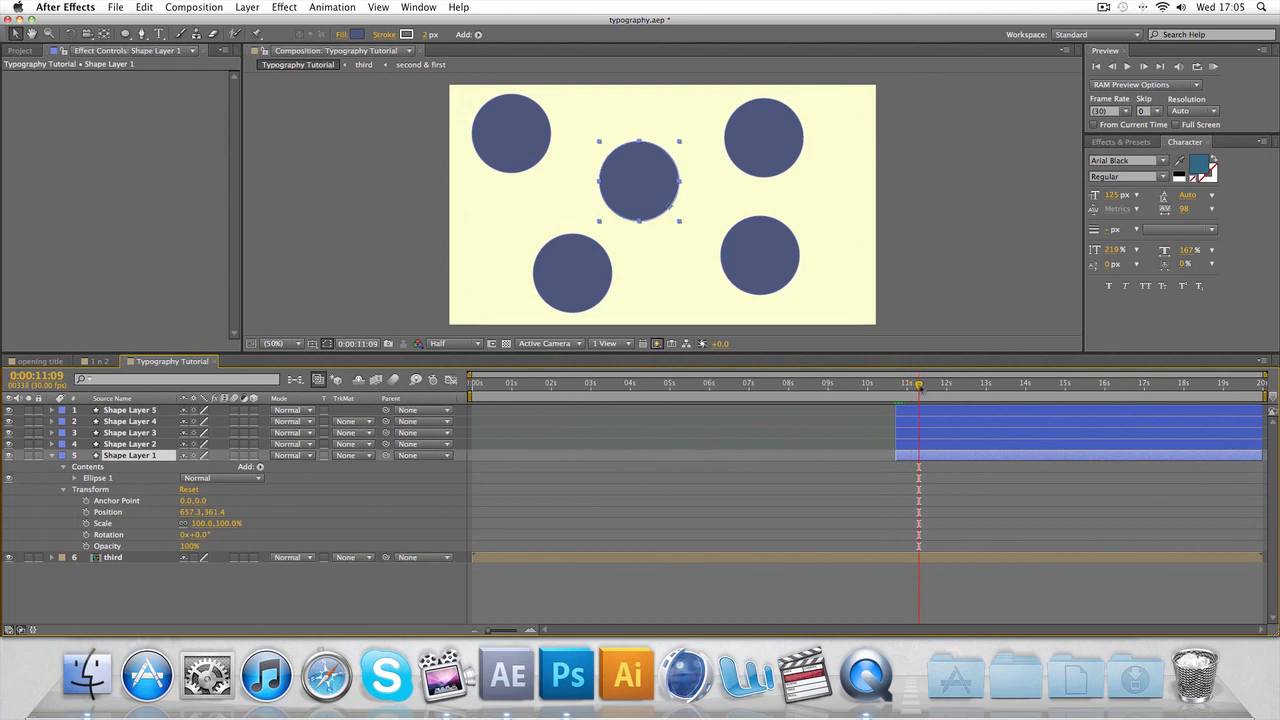
click(86, 523)
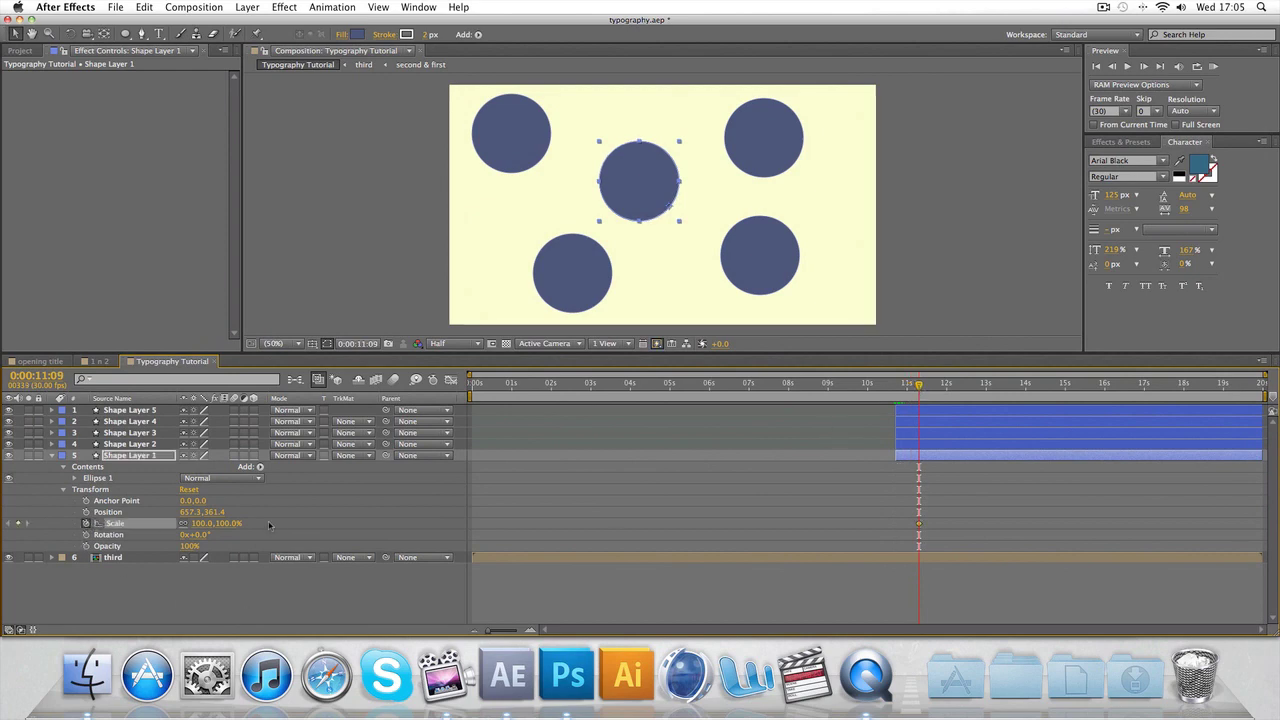
drag(920, 386, 895, 386)
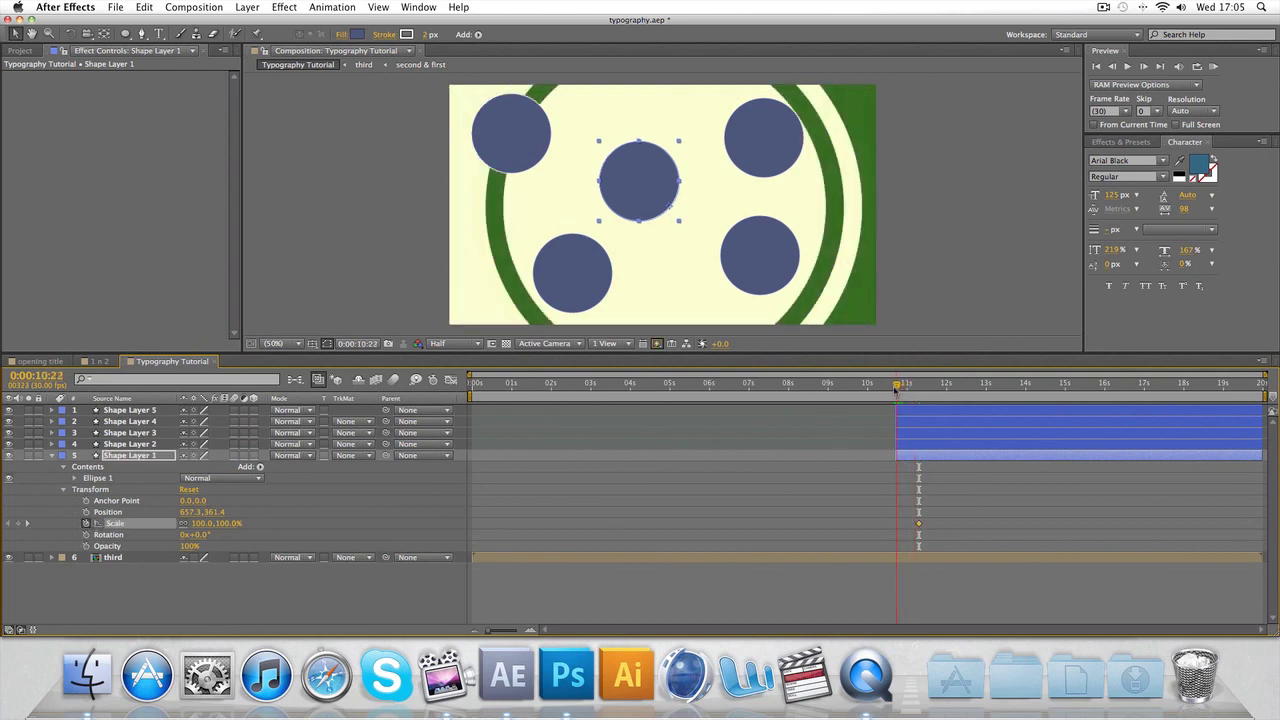
click(199, 524)
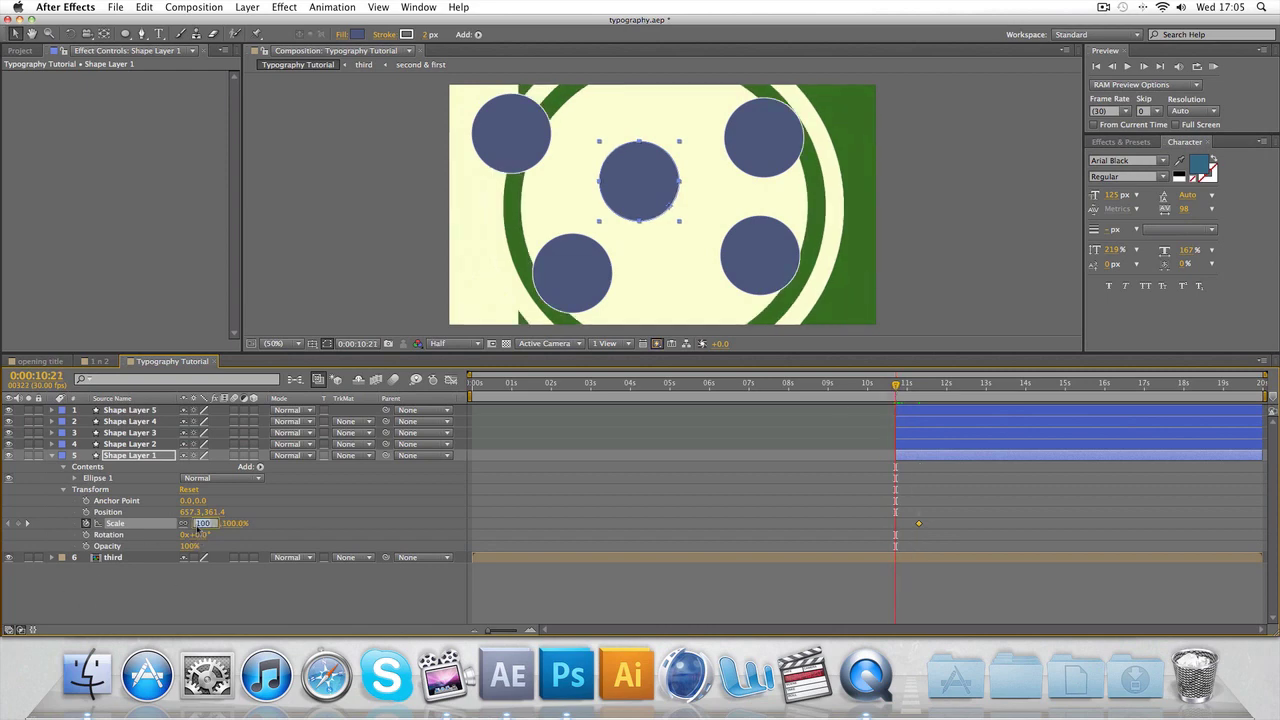
text(0)
key(Return)
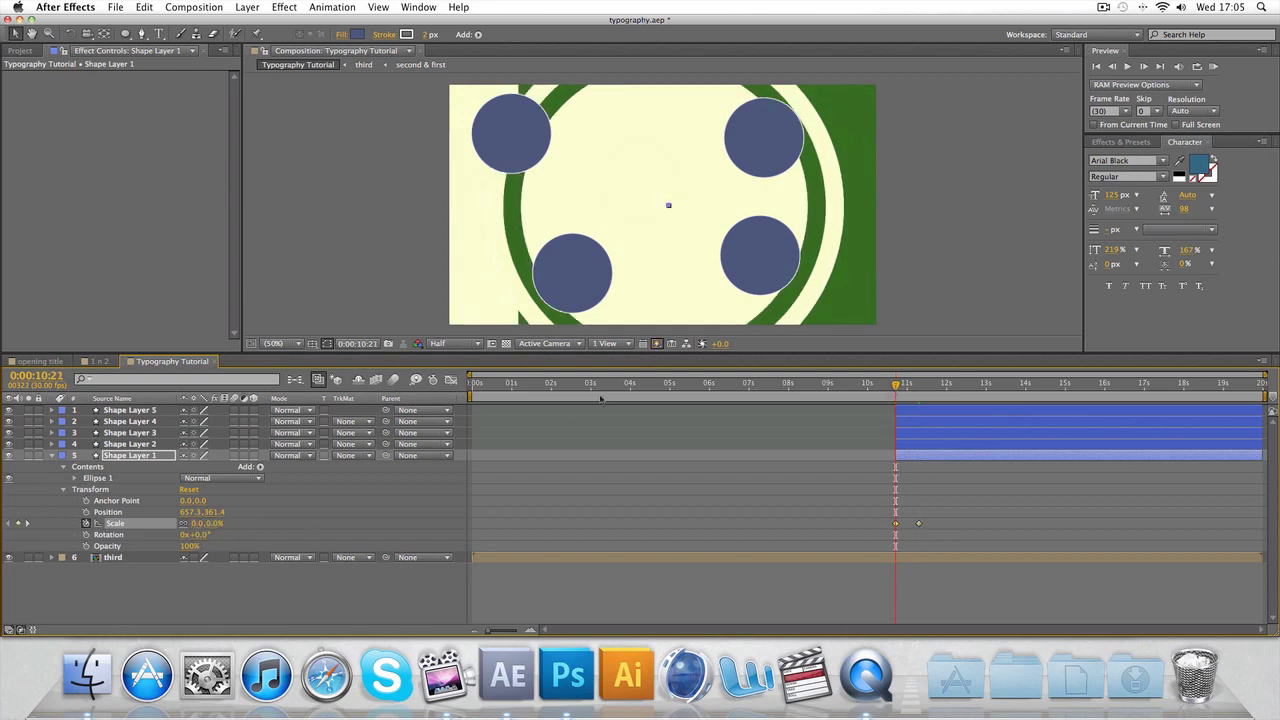
drag(895, 386, 918, 397)
Reveal Shape Layer 2's Transform properties for the top-left circle
click(130, 455)
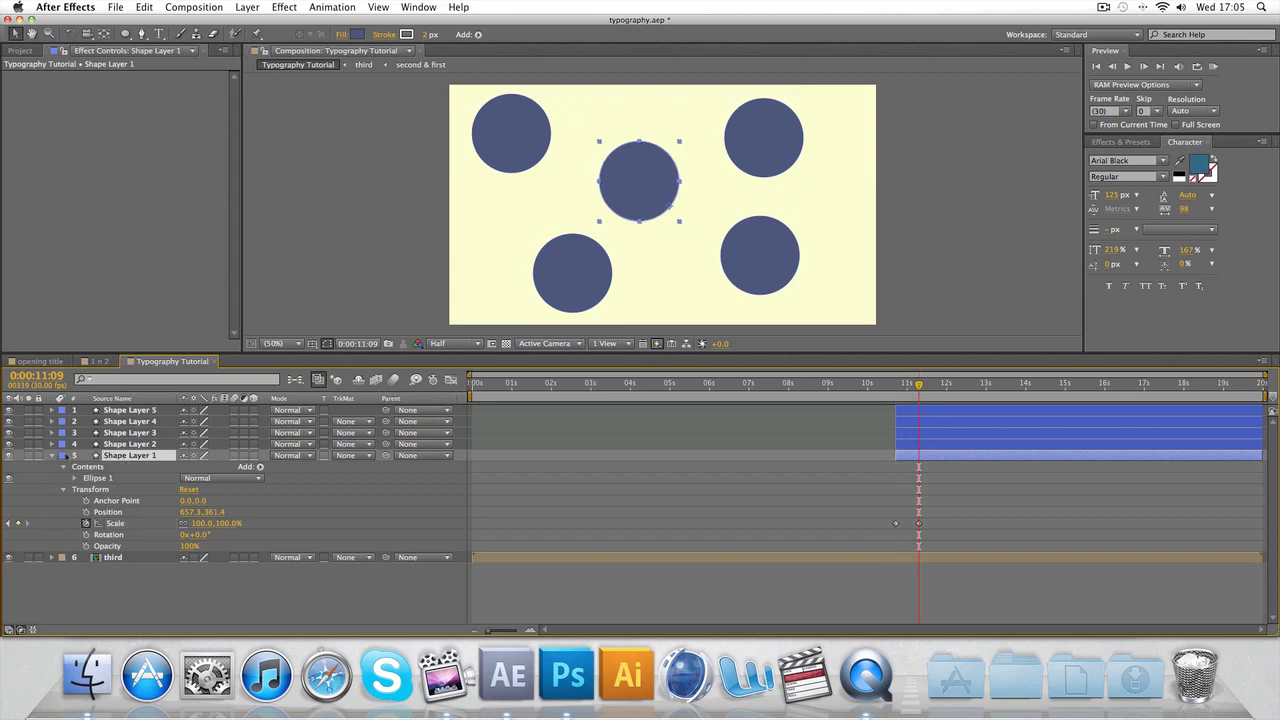
click(51, 445)
click(110, 444)
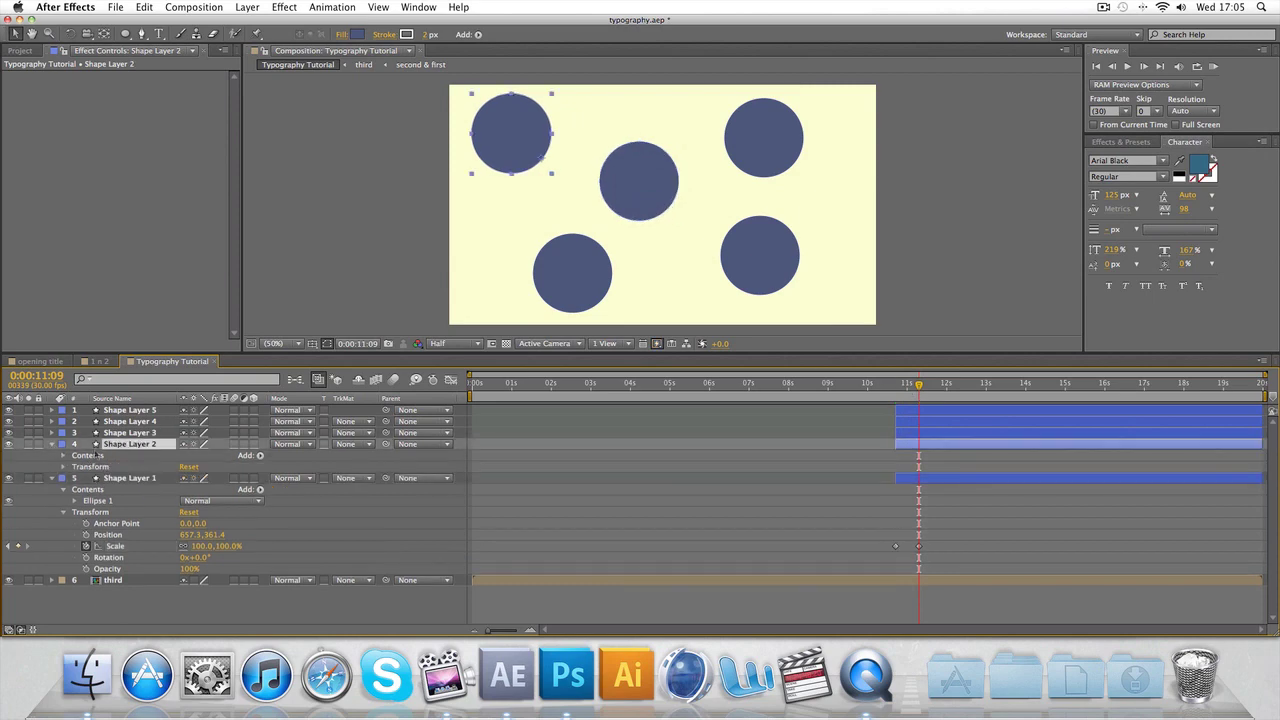
click(63, 467)
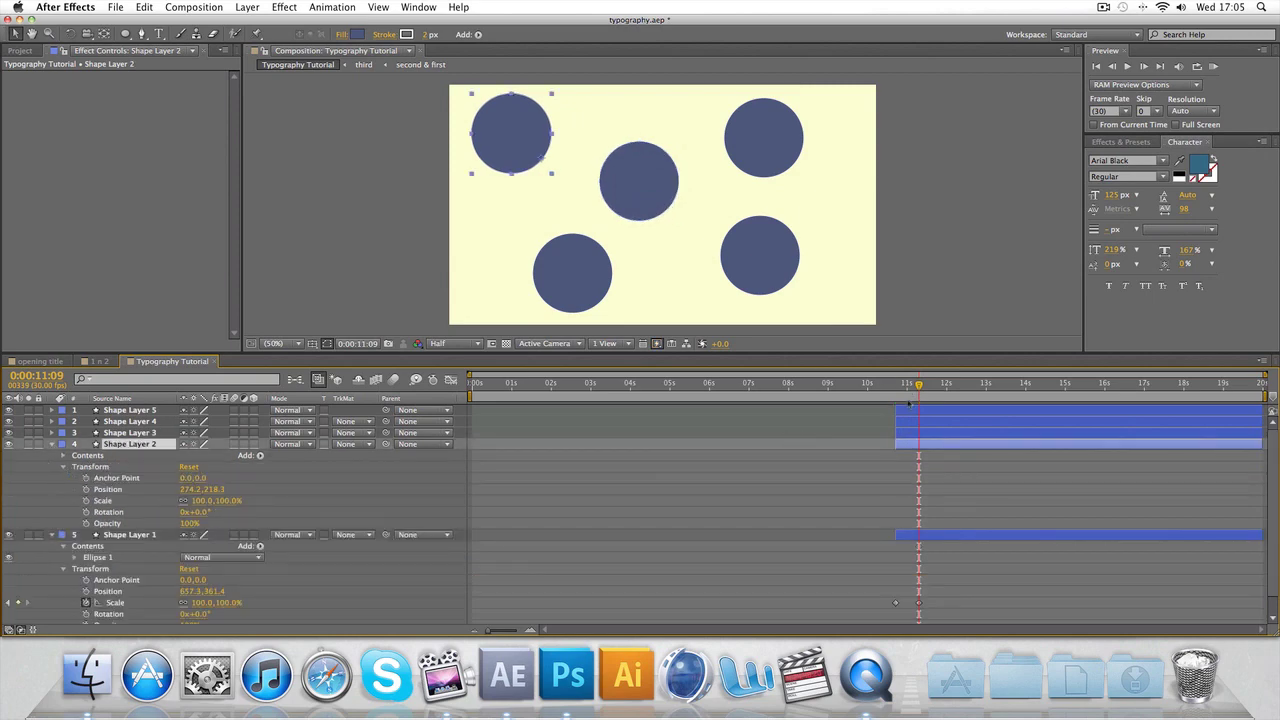
drag(916, 395, 924, 397)
Keyframe the top-left circle's Scale from 0% at 10:27 to 100% at 11:16
click(86, 500)
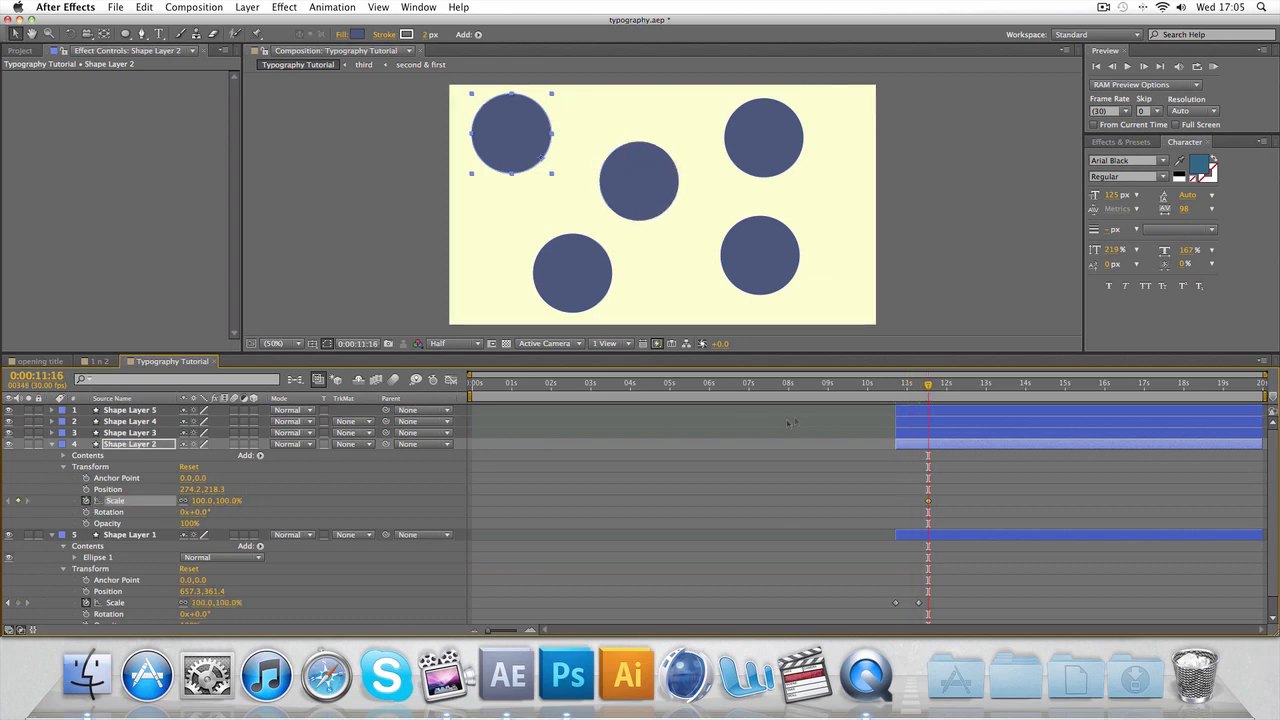
drag(920, 400, 903, 398)
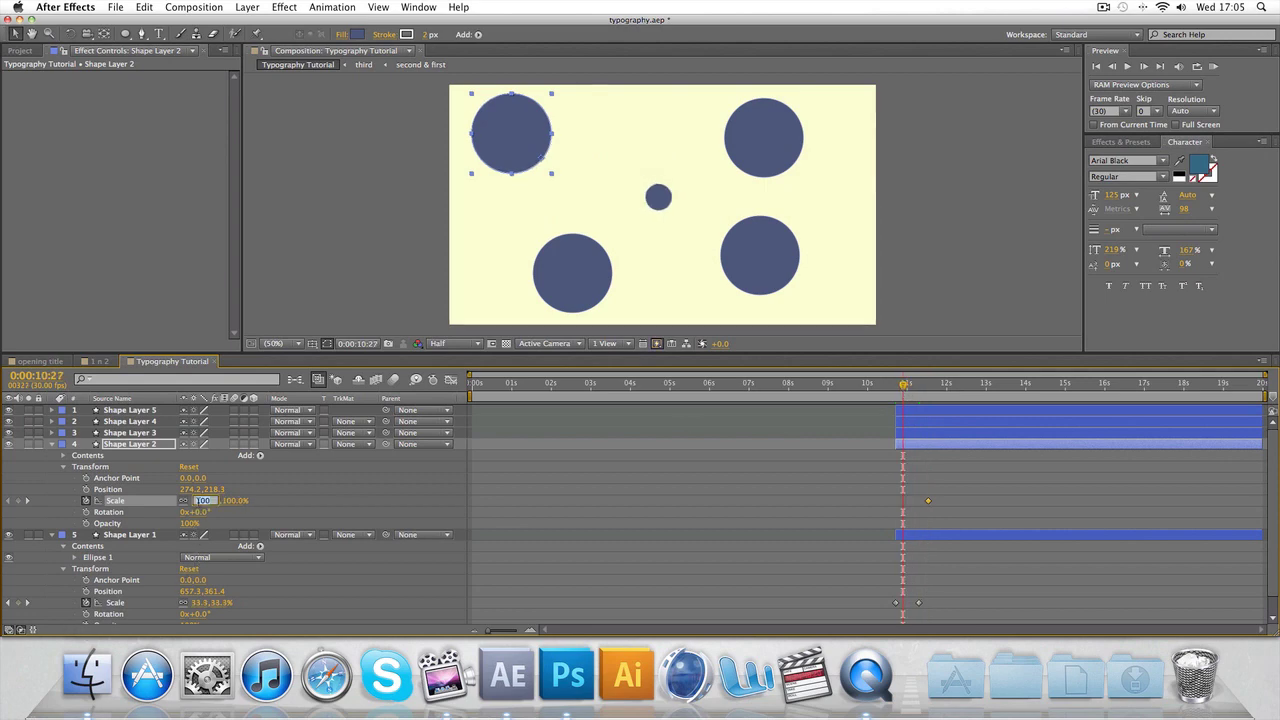
click(197, 502)
text(0)
key(Return)
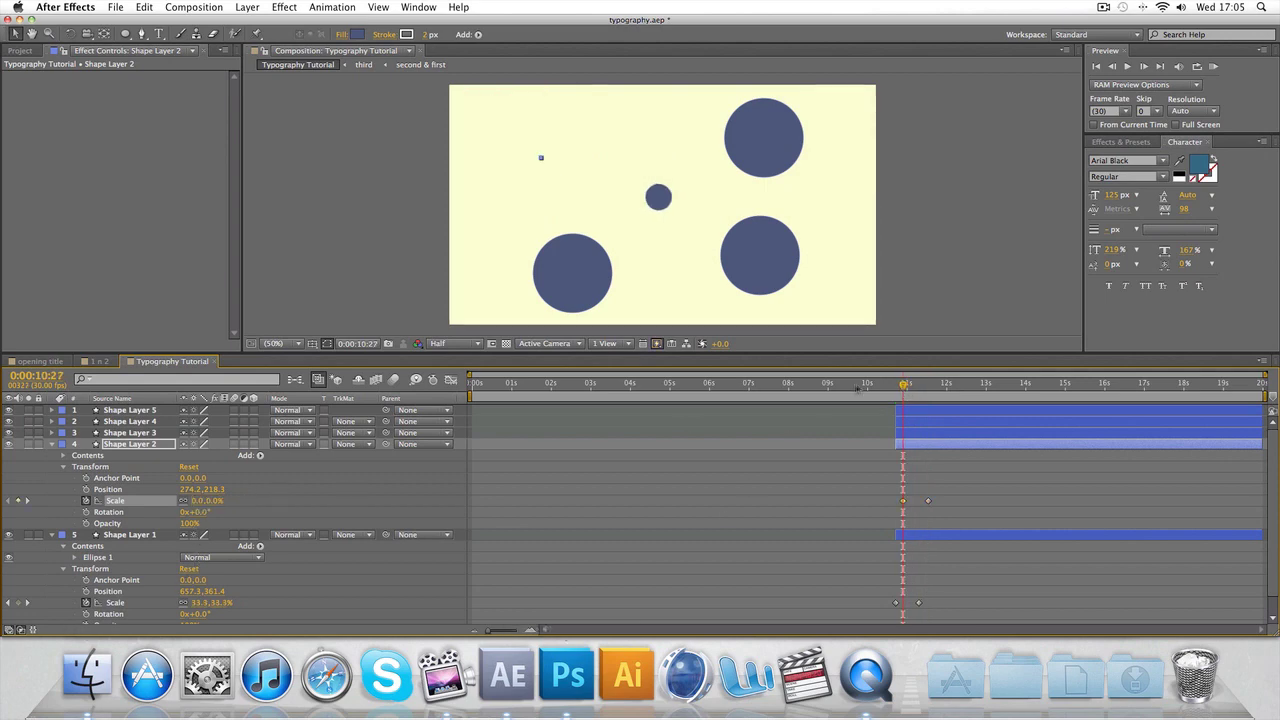
drag(906, 385, 935, 388)
click(928, 300)
click(128, 445)
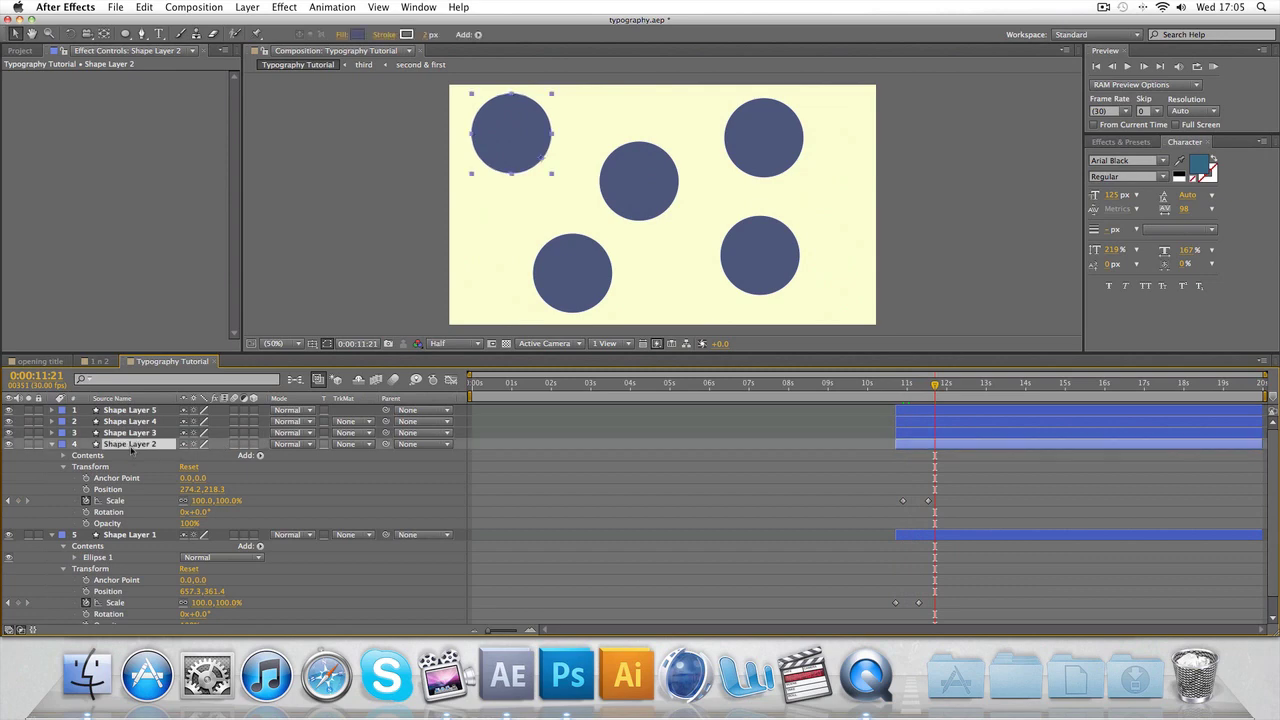
key(F2)
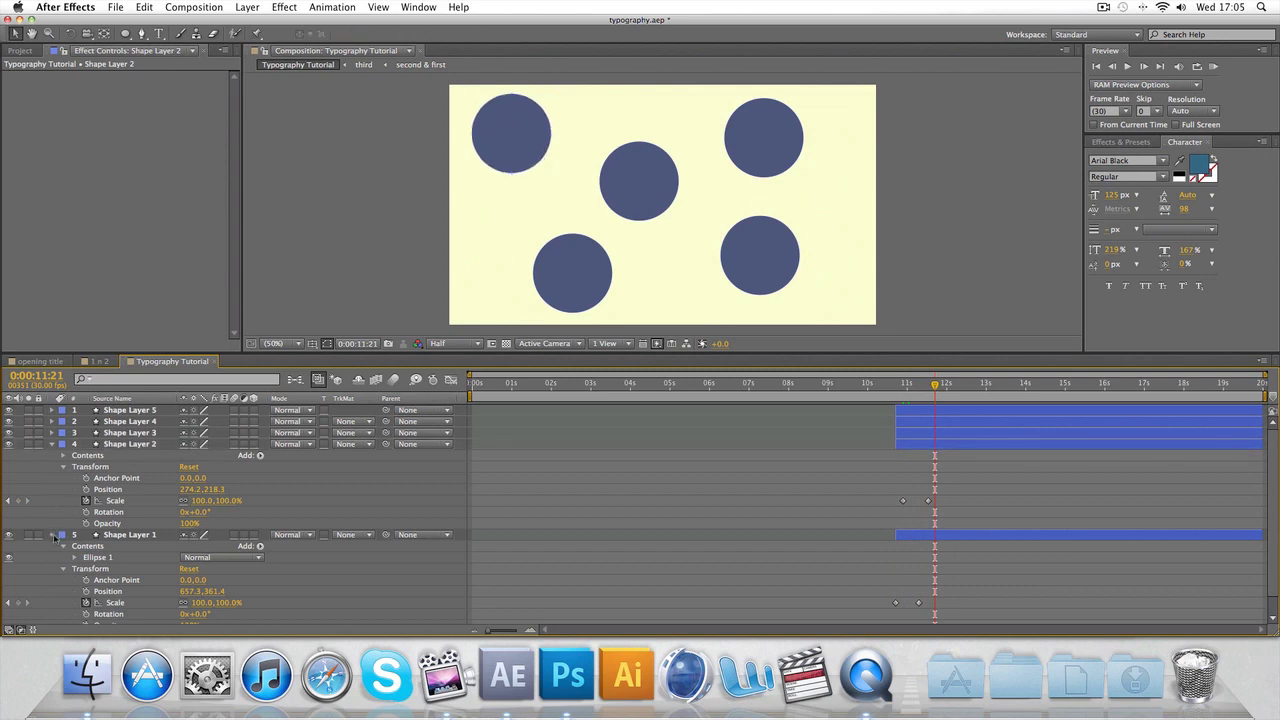
Restore Shape Layer 1's anchor point to 0,0 and magnify the composition view to 400%
click(52, 535)
click(52, 444)
click(226, 433)
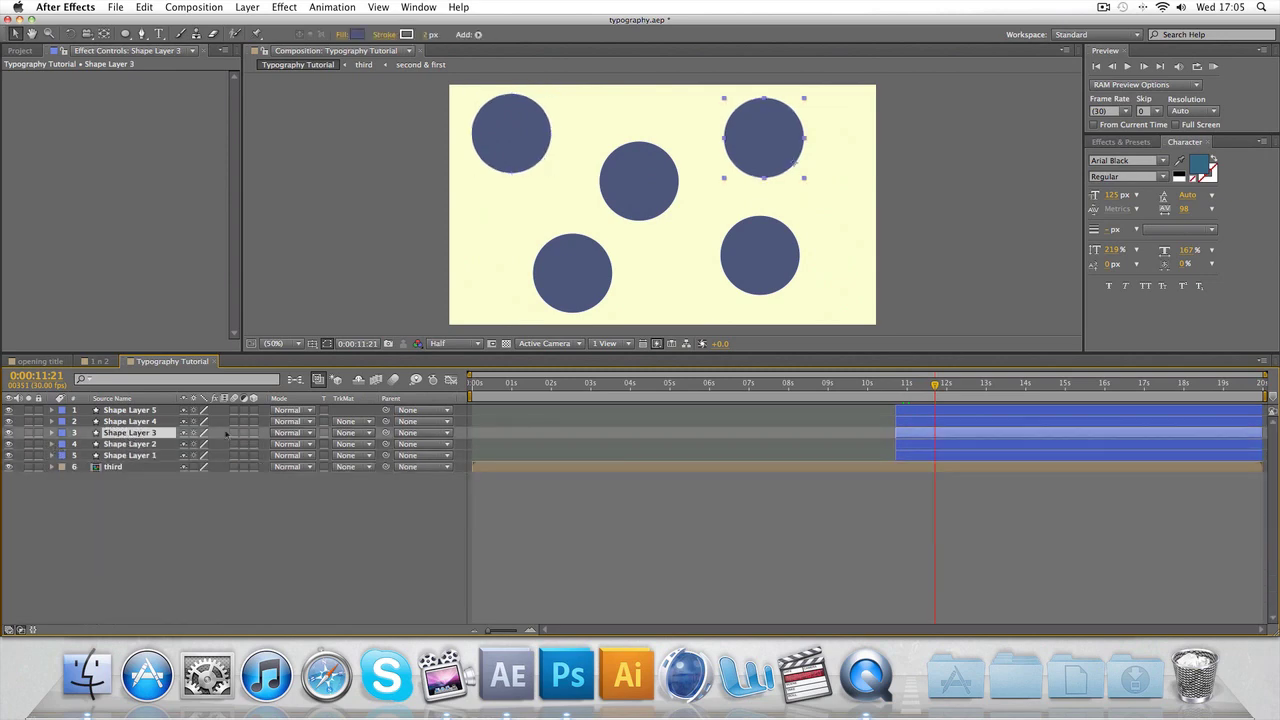
drag(936, 389, 920, 389)
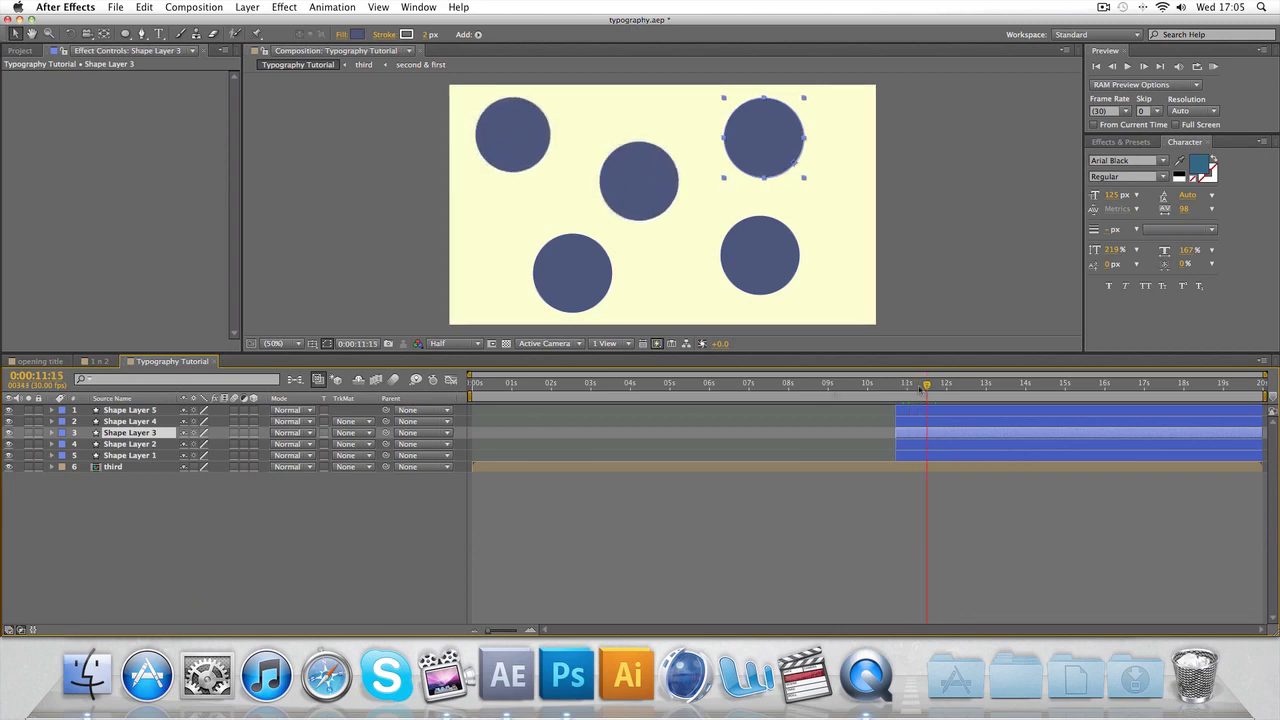
click(153, 455)
click(51, 456)
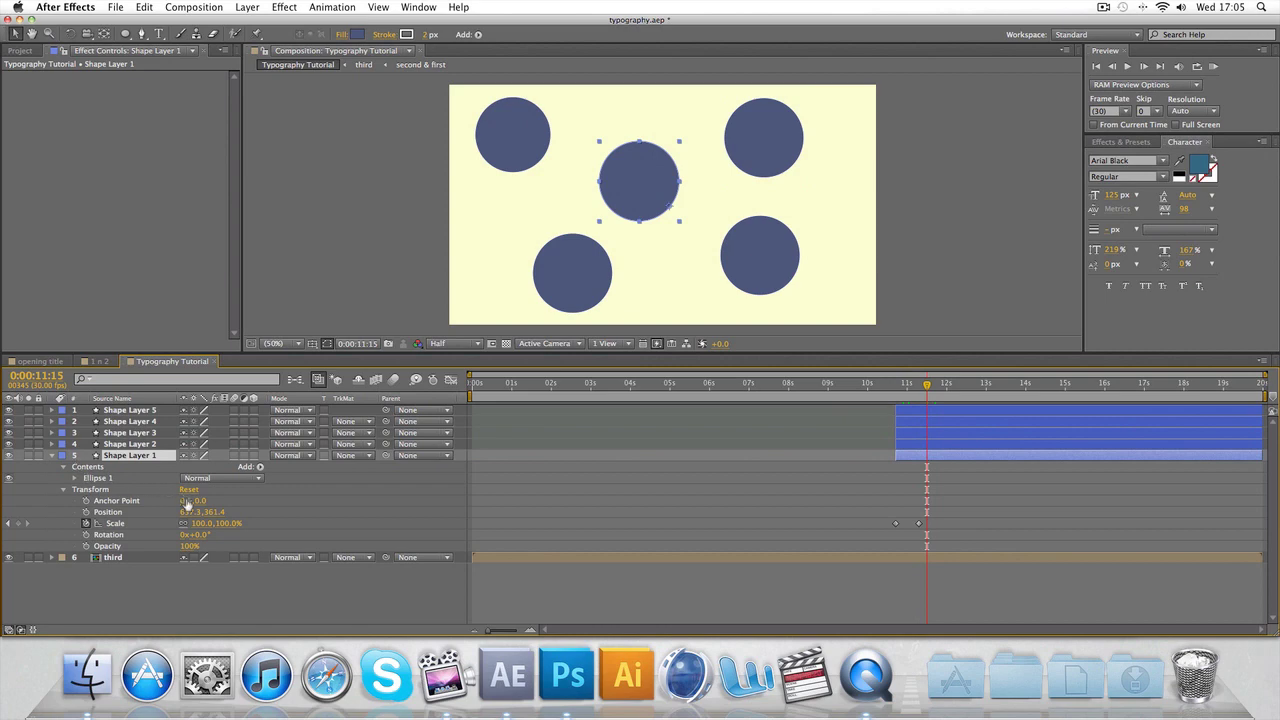
drag(187, 505, 172, 505)
key(super+z)
key(period)
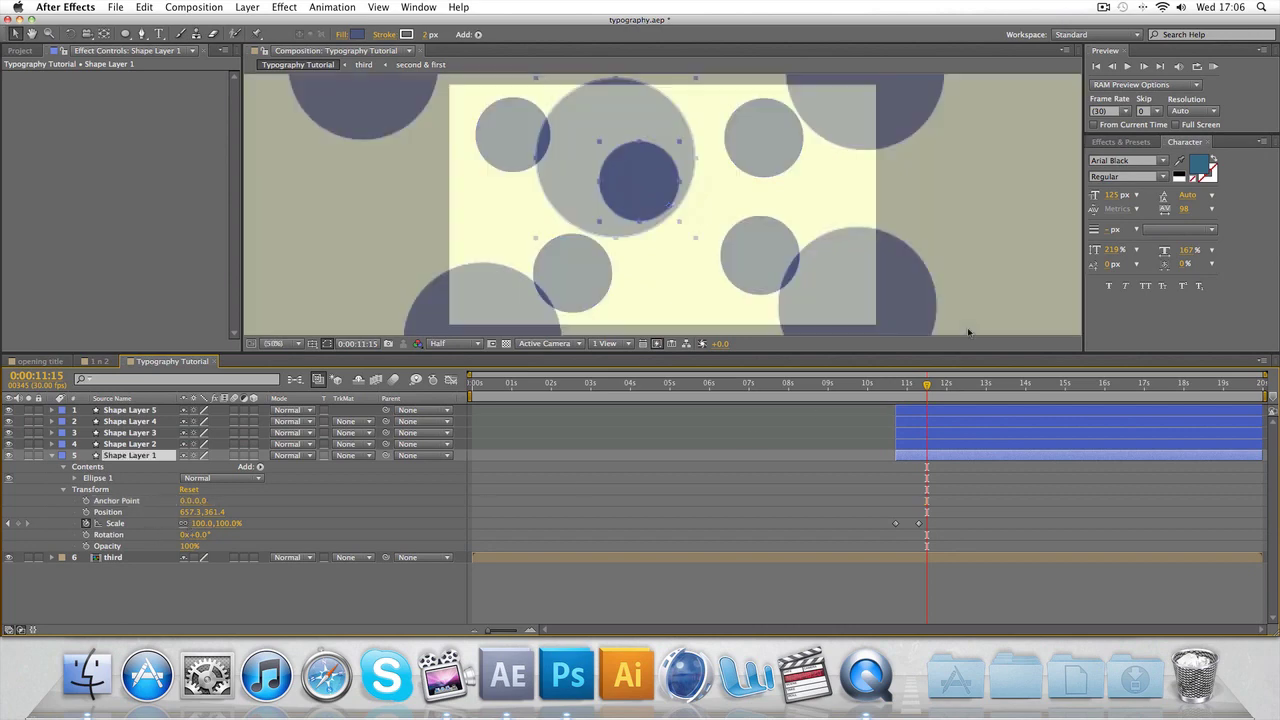
key(period)
key(period)
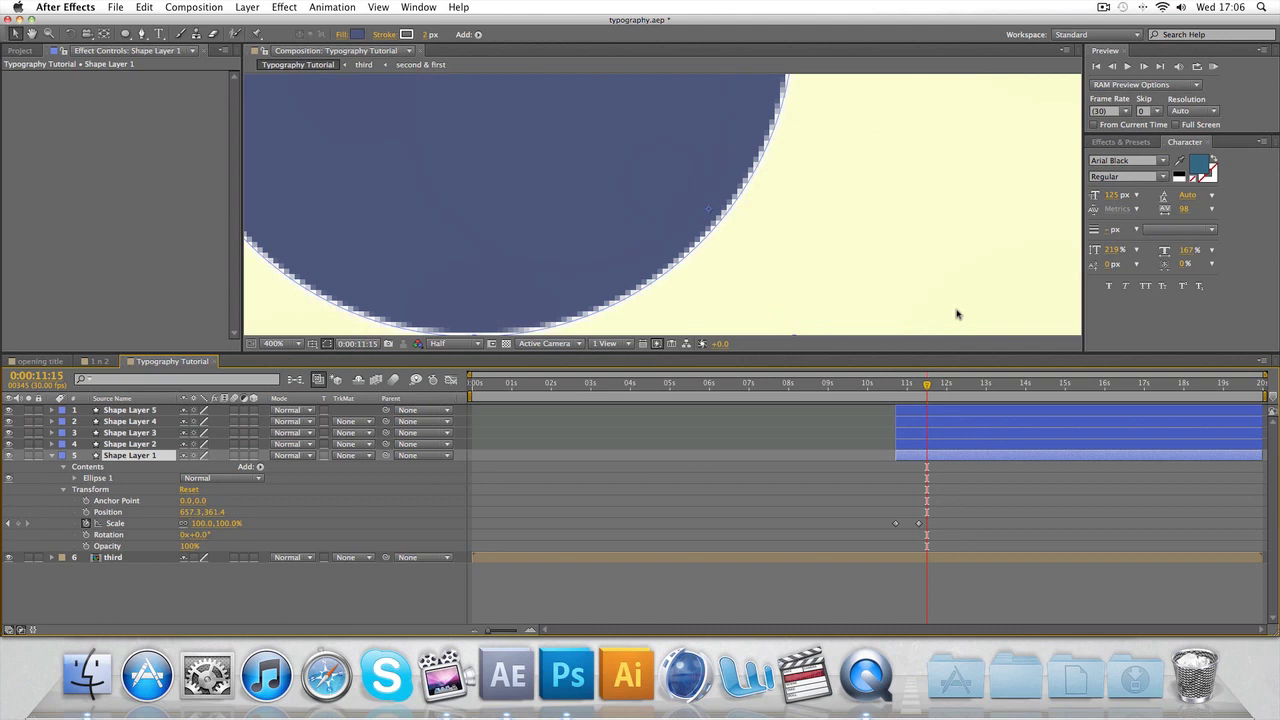
Set the composition magnification back to 50% and reveal Shape Layer 3's Transform properties
click(54, 456)
click(52, 444)
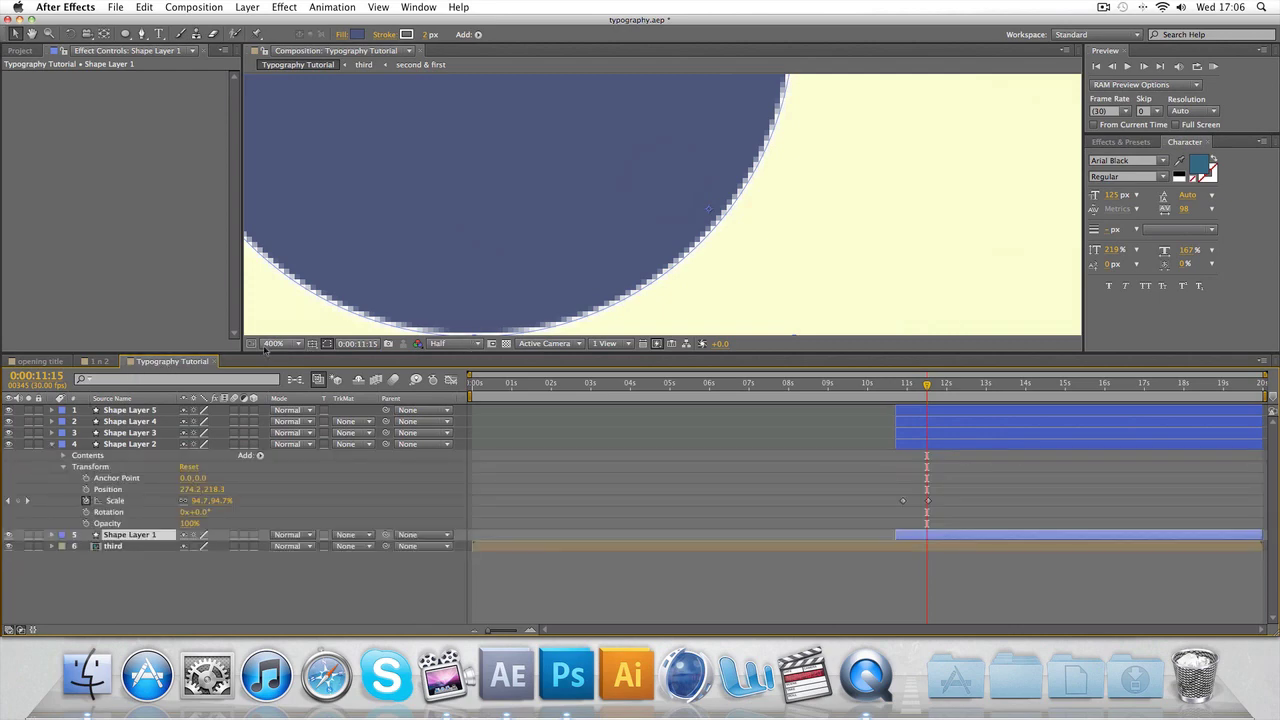
click(273, 343)
click(283, 465)
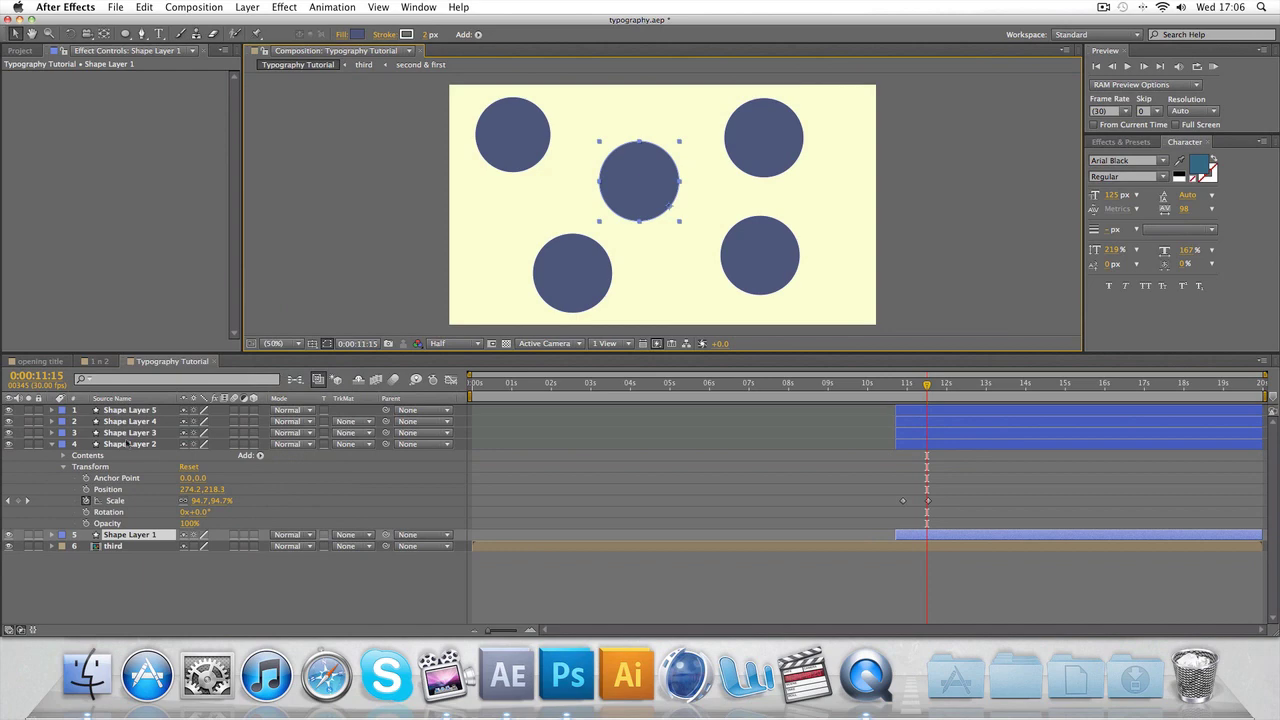
click(125, 444)
click(52, 444)
click(107, 433)
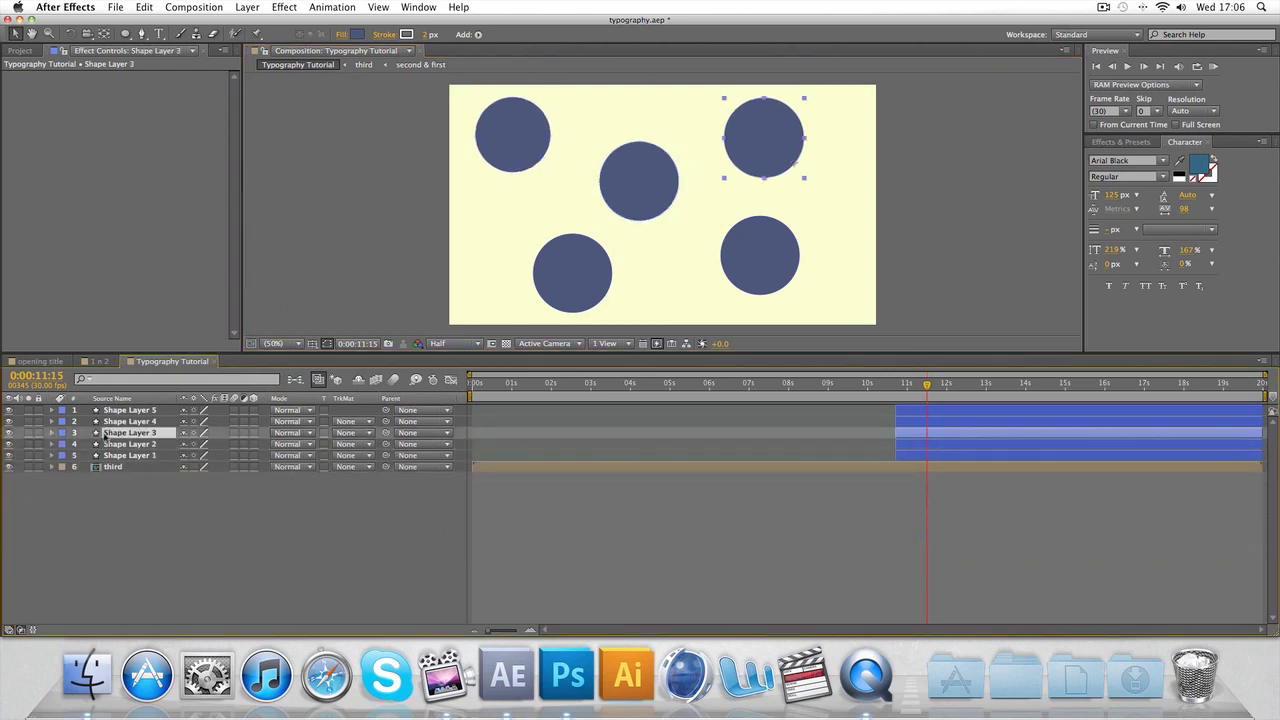
click(53, 439)
click(52, 435)
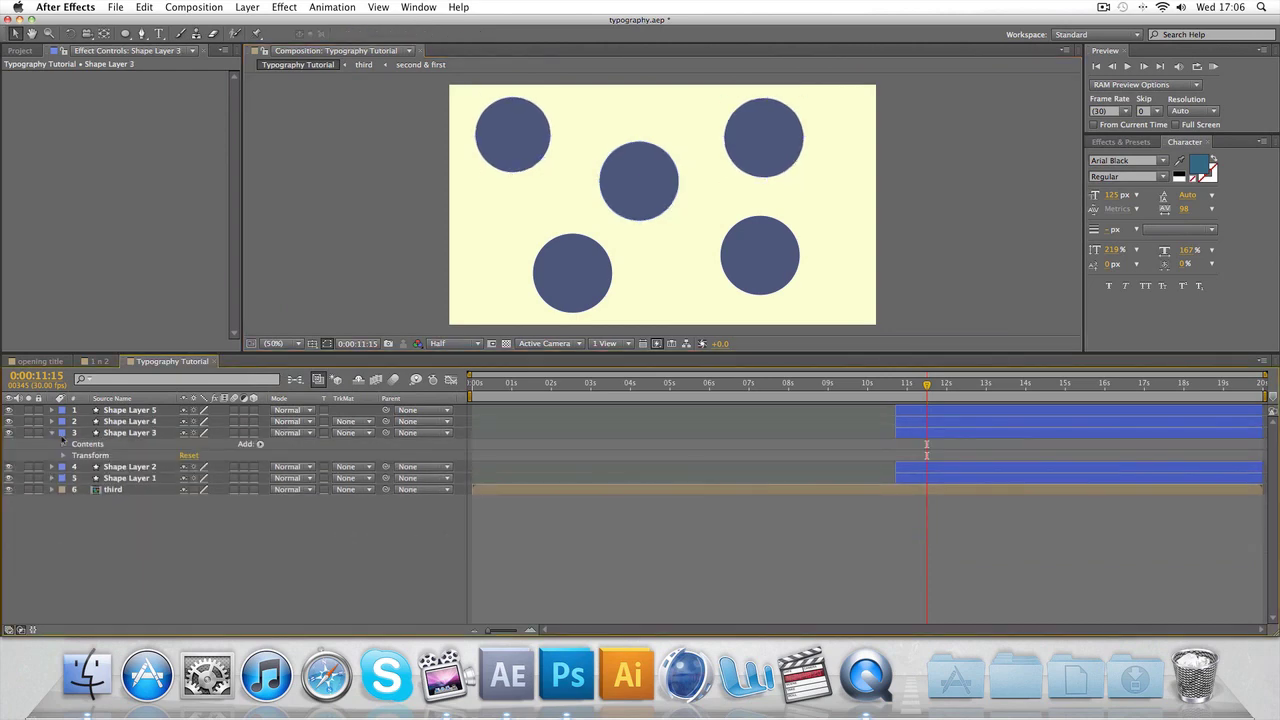
click(63, 455)
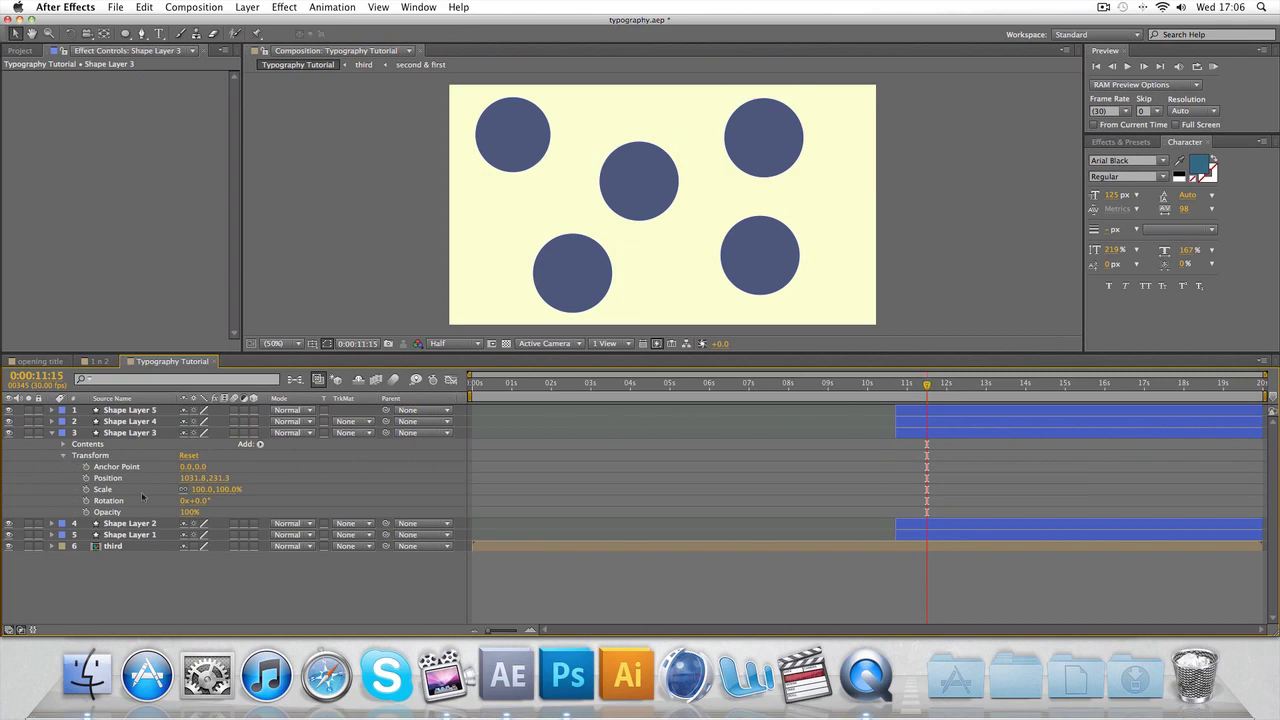
Keyframe the top-right circle's Scale at 100% at 11:15 and 0% at 11:01
click(86, 489)
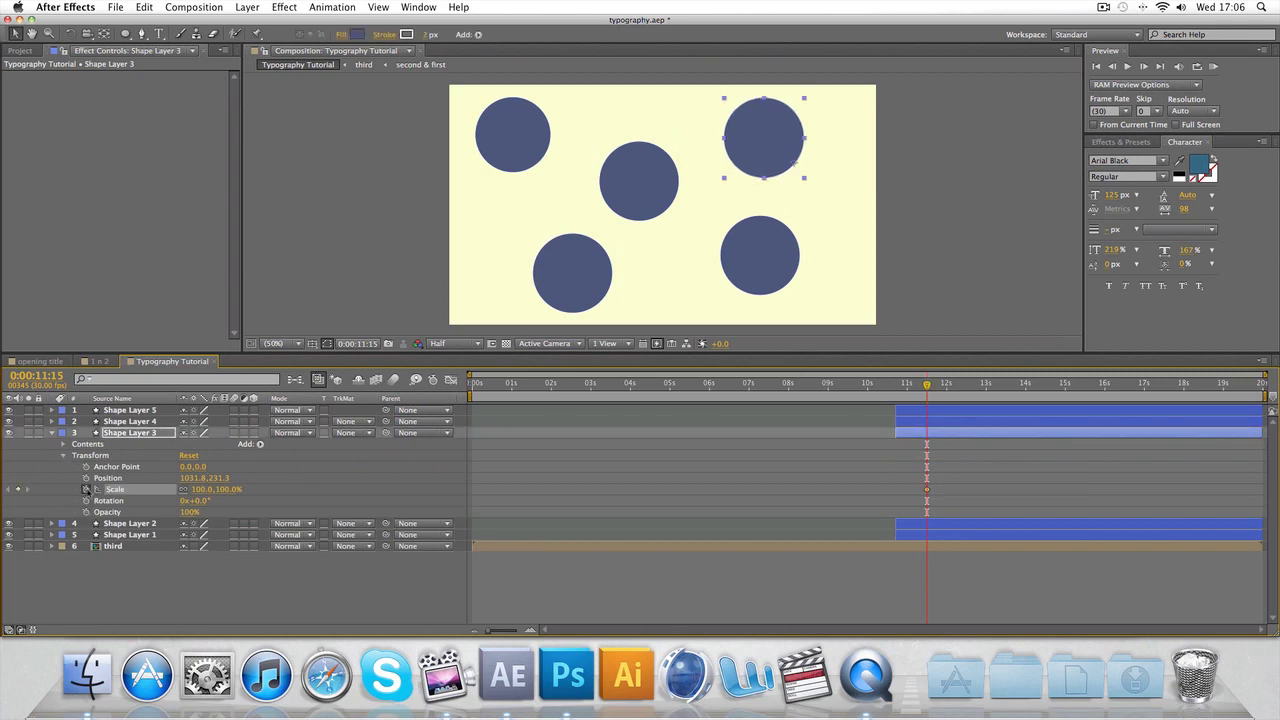
drag(934, 389, 907, 388)
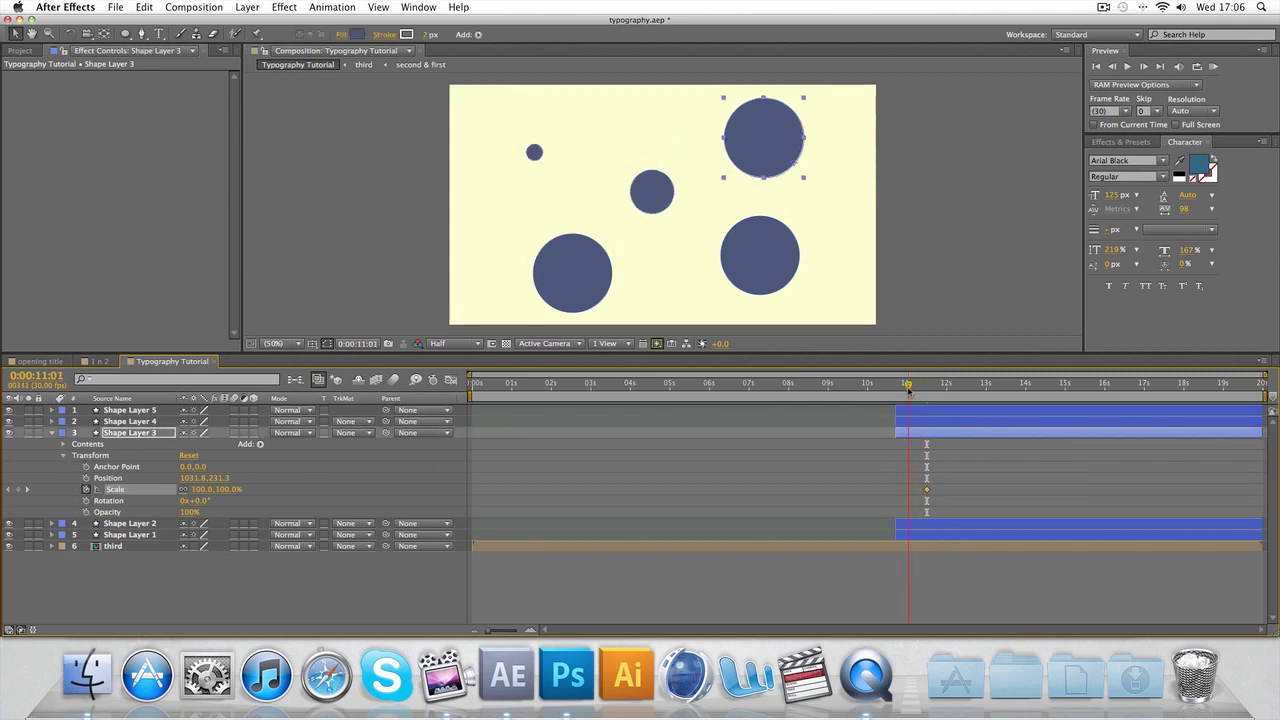
click(204, 489)
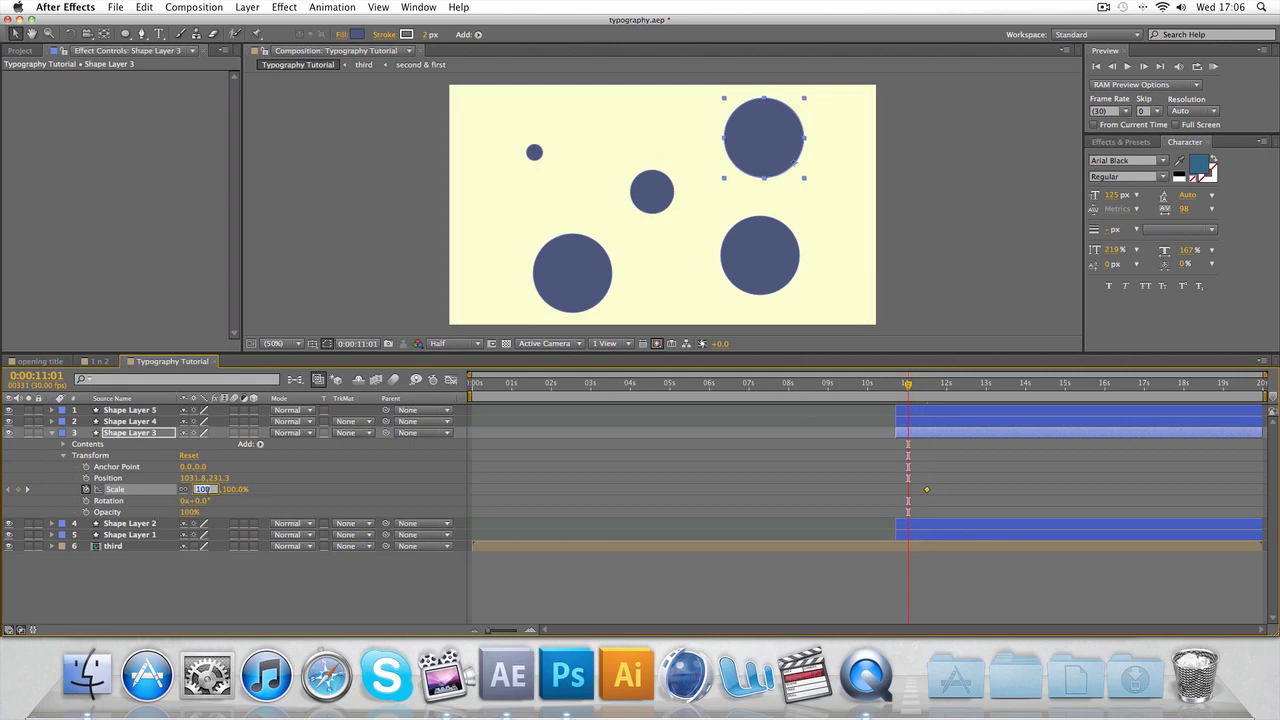
text(0)
key(Return)
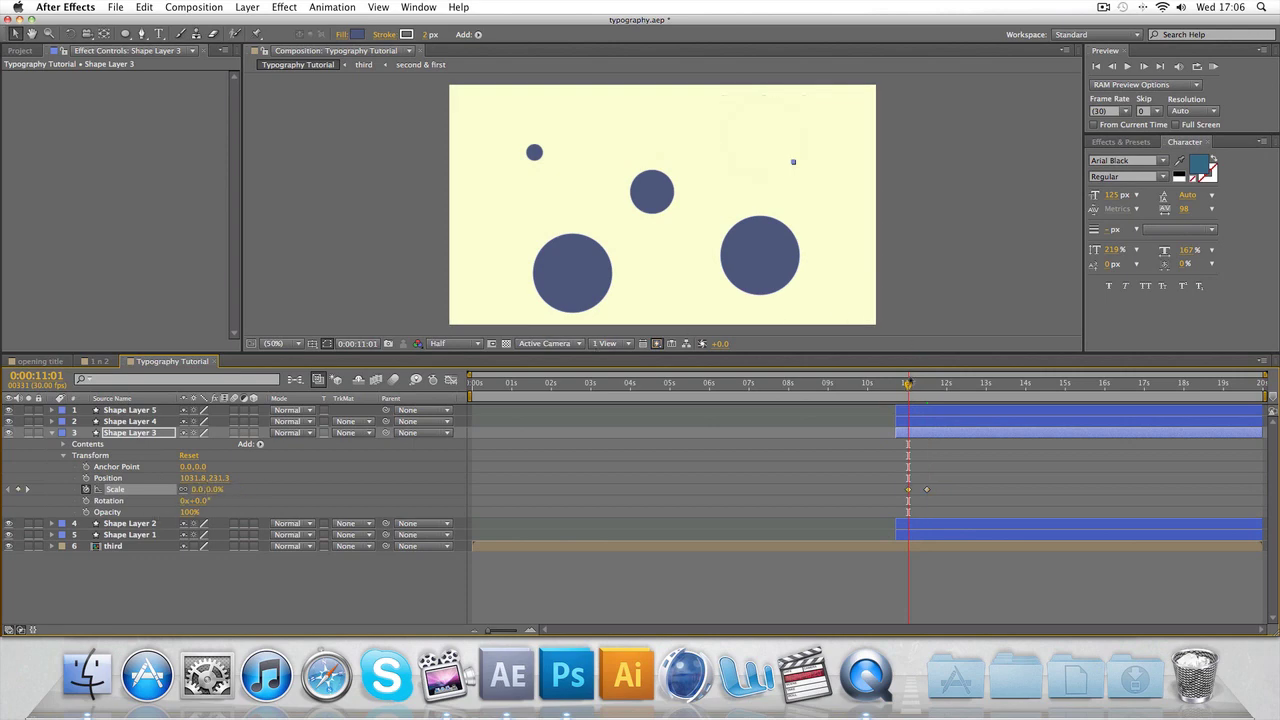
drag(908, 386, 924, 388)
click(53, 433)
Reveal Shape Layer 4's Transform properties and review the existing pop-ups around 11:08
click(98, 424)
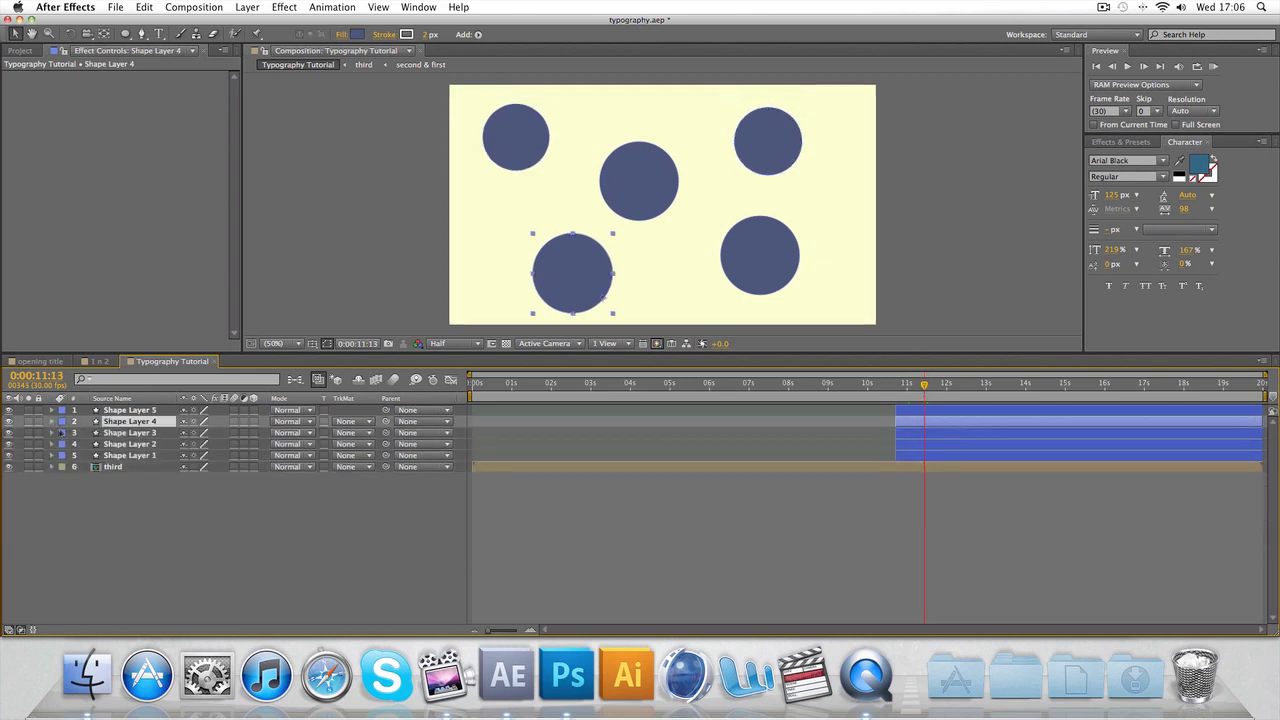
click(53, 422)
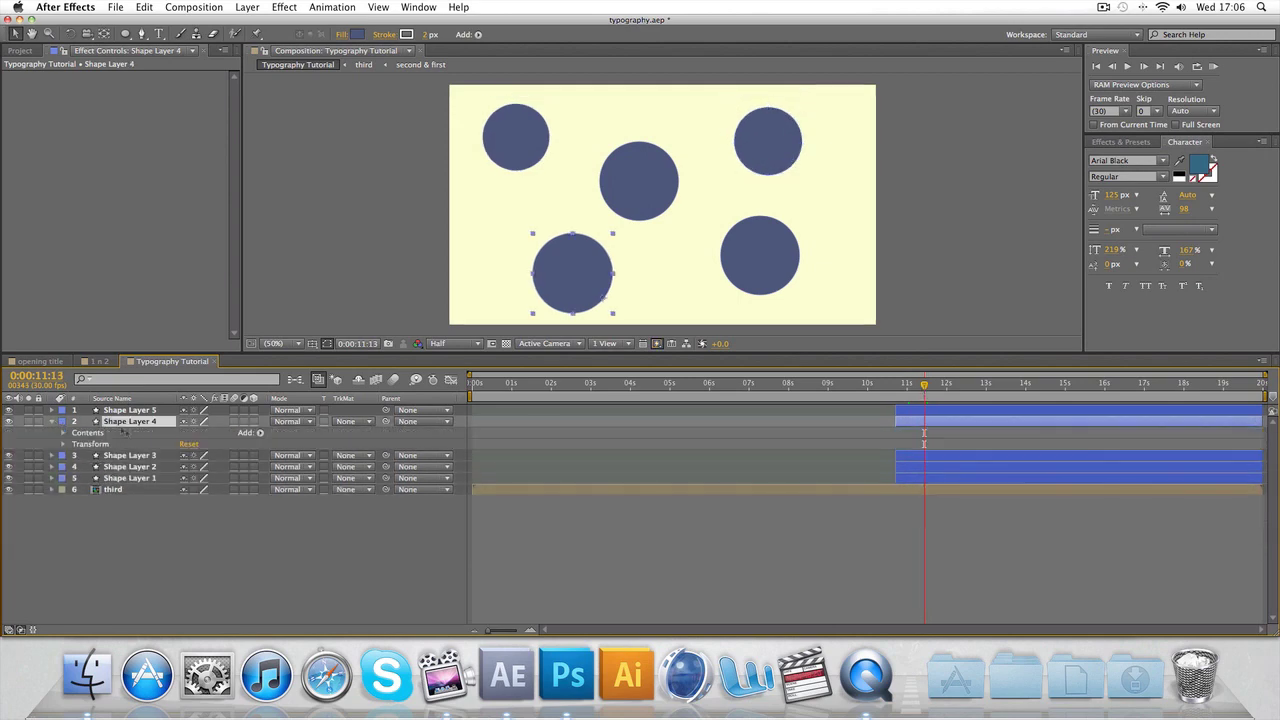
click(66, 446)
click(64, 445)
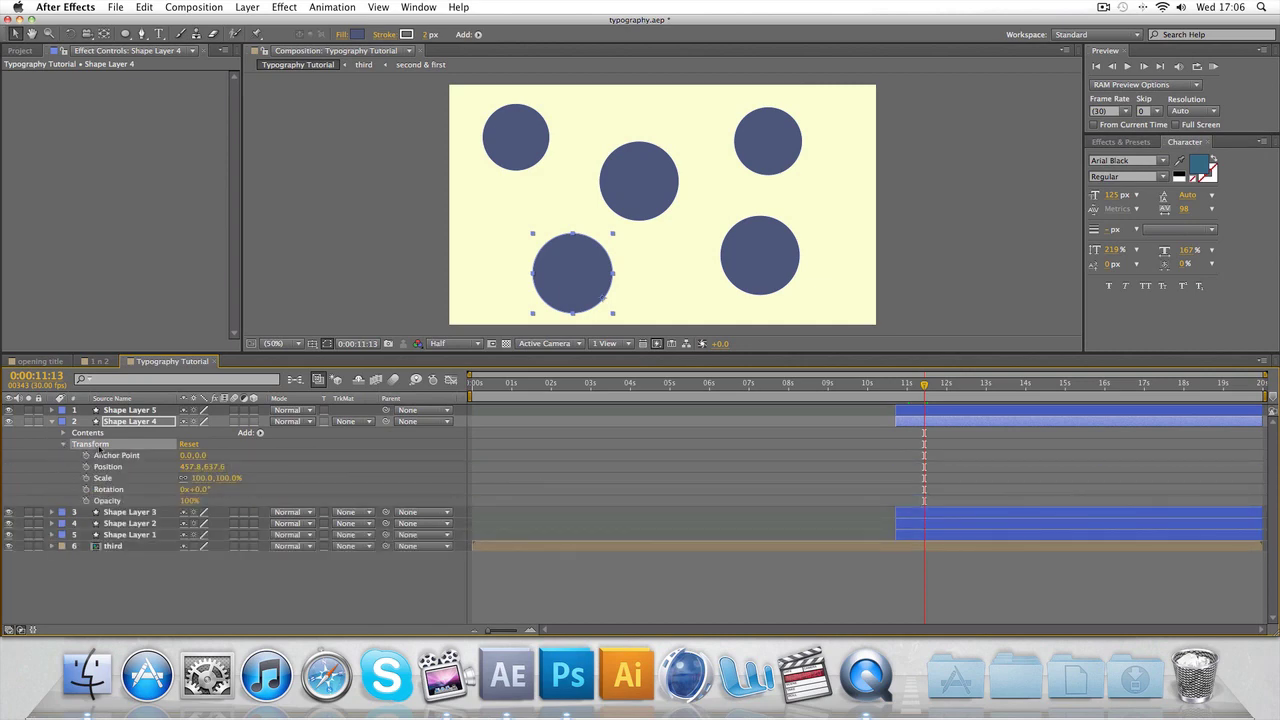
drag(924, 385, 923, 388)
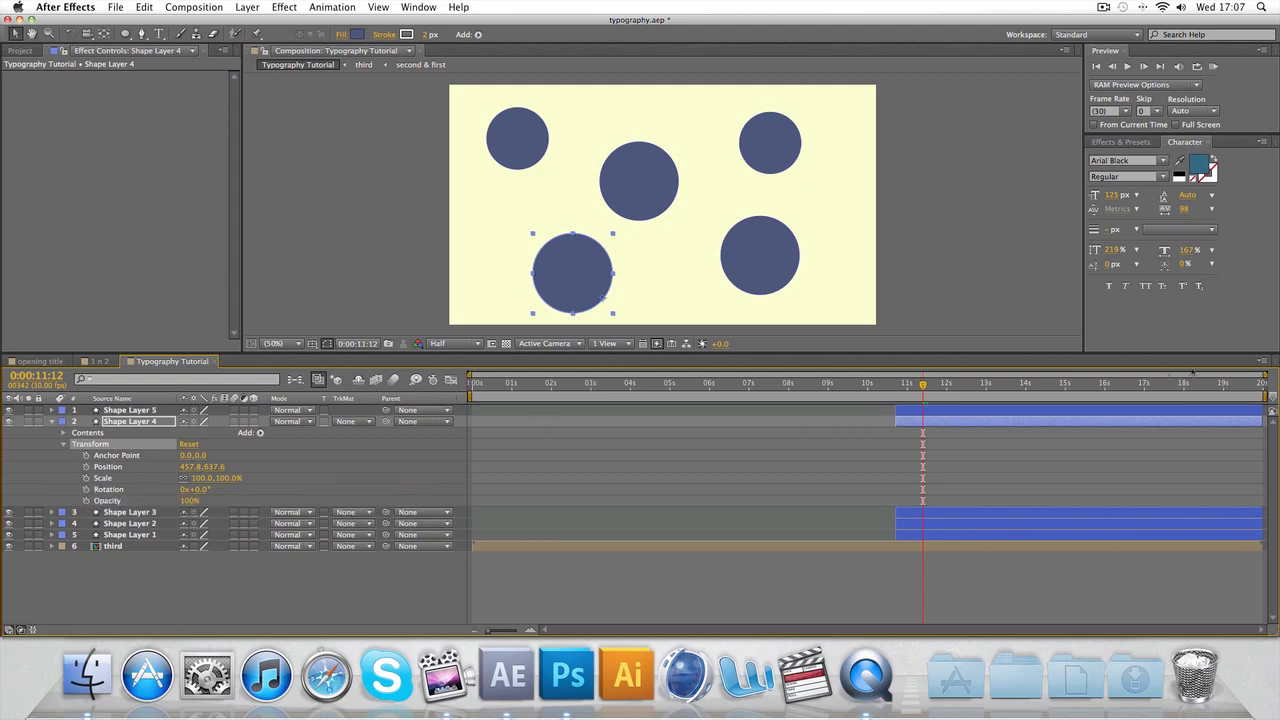
mouse_move(922, 390)
mouse_down()
mouse_move(897, 390)
mouse_move(921, 390)
mouse_up()
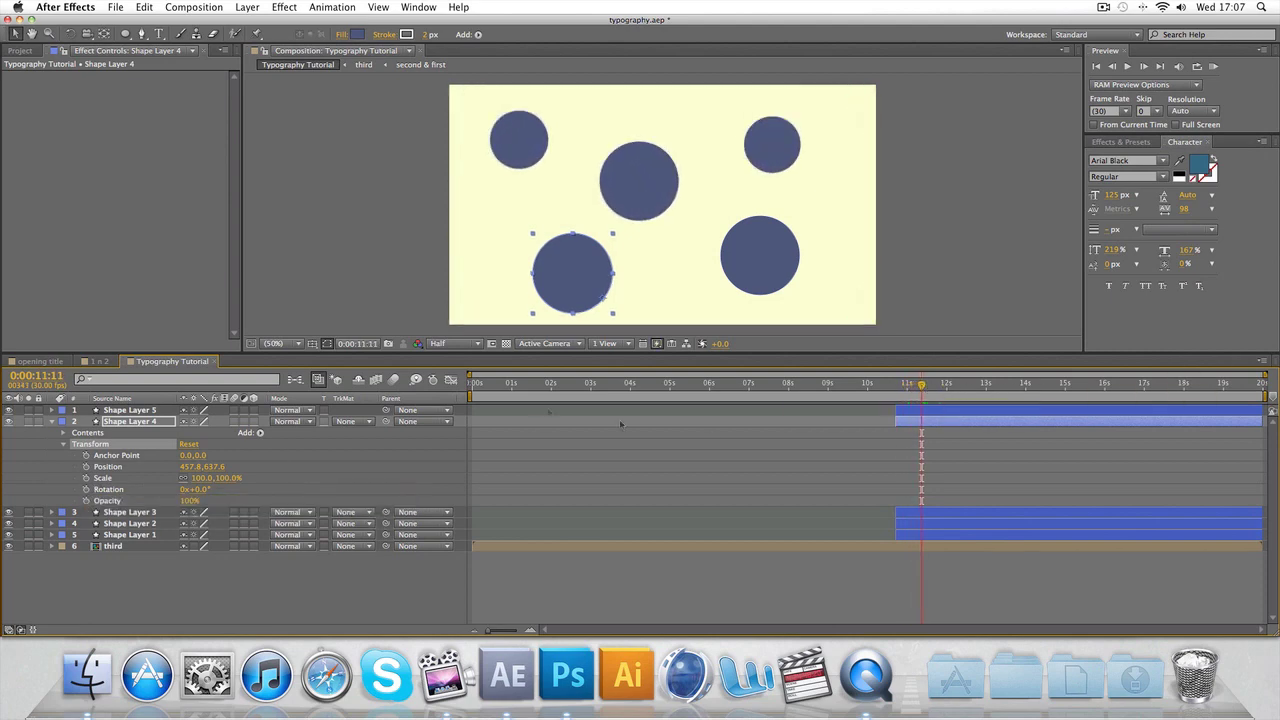
Keyframe the bottom-left circle's Scale at 100%, shift that key later, and set 0% at 11:04
click(86, 478)
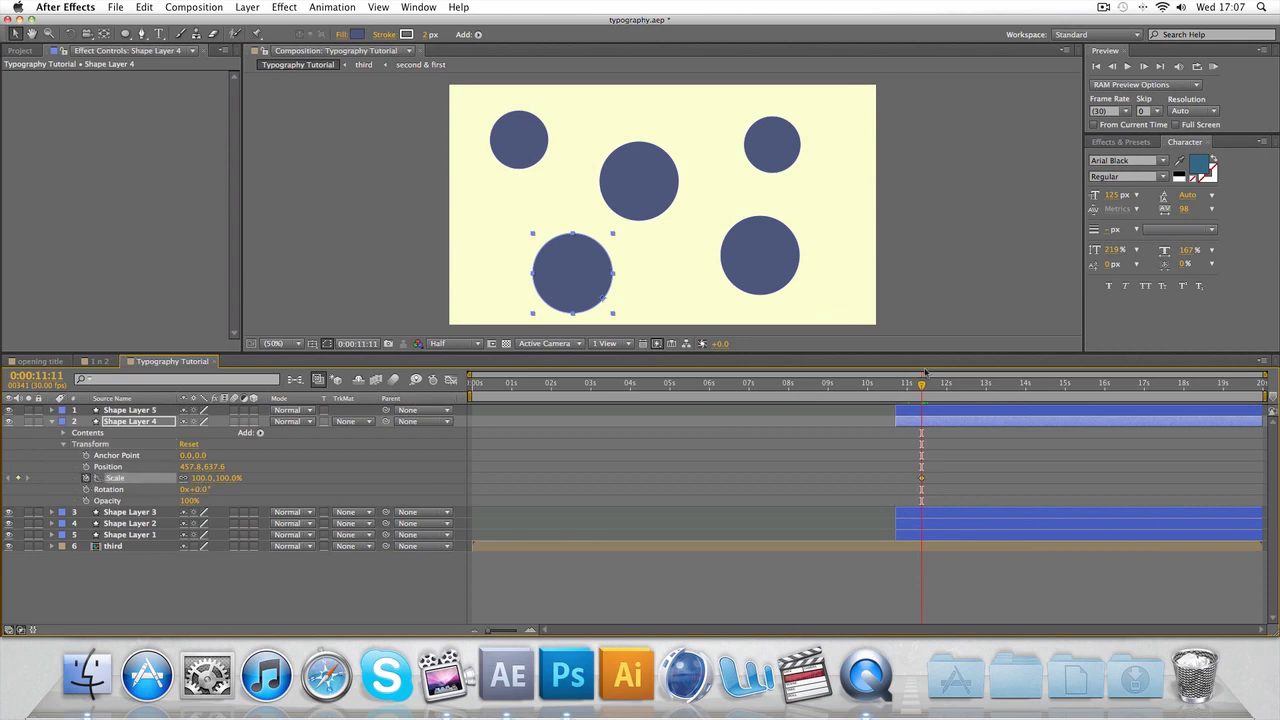
drag(928, 388, 942, 388)
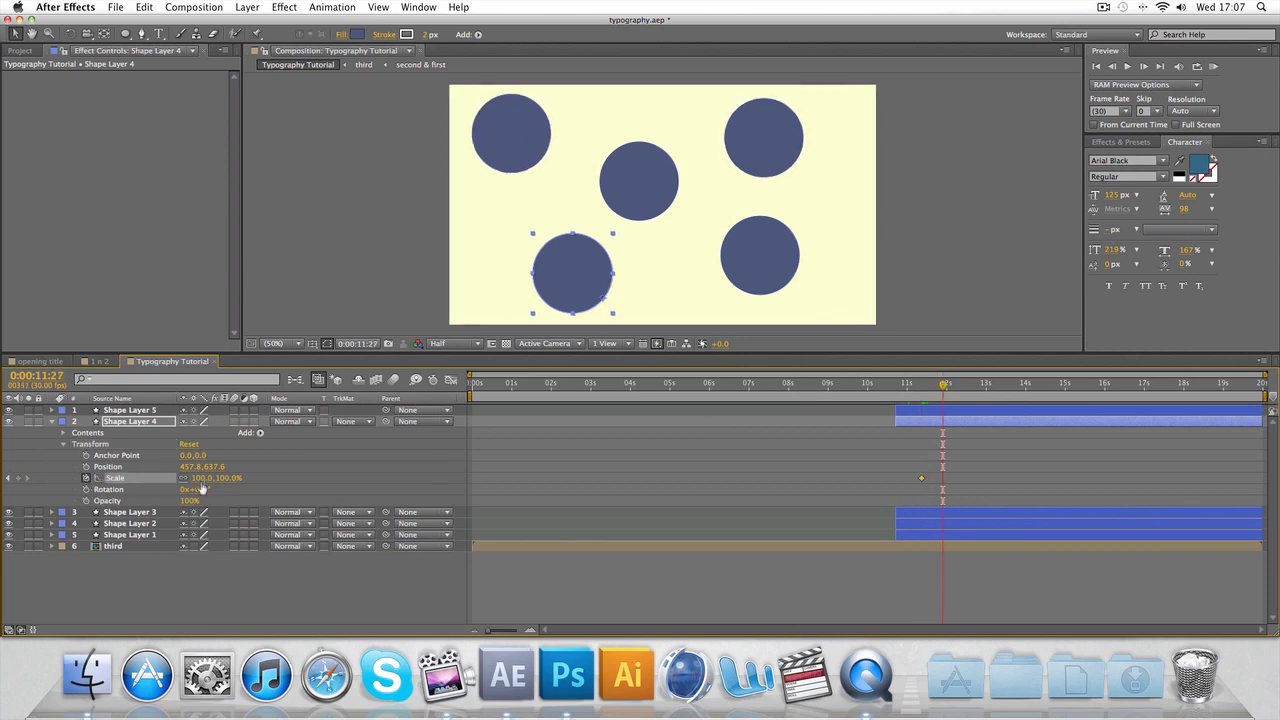
drag(921, 478, 937, 478)
drag(943, 396, 911, 396)
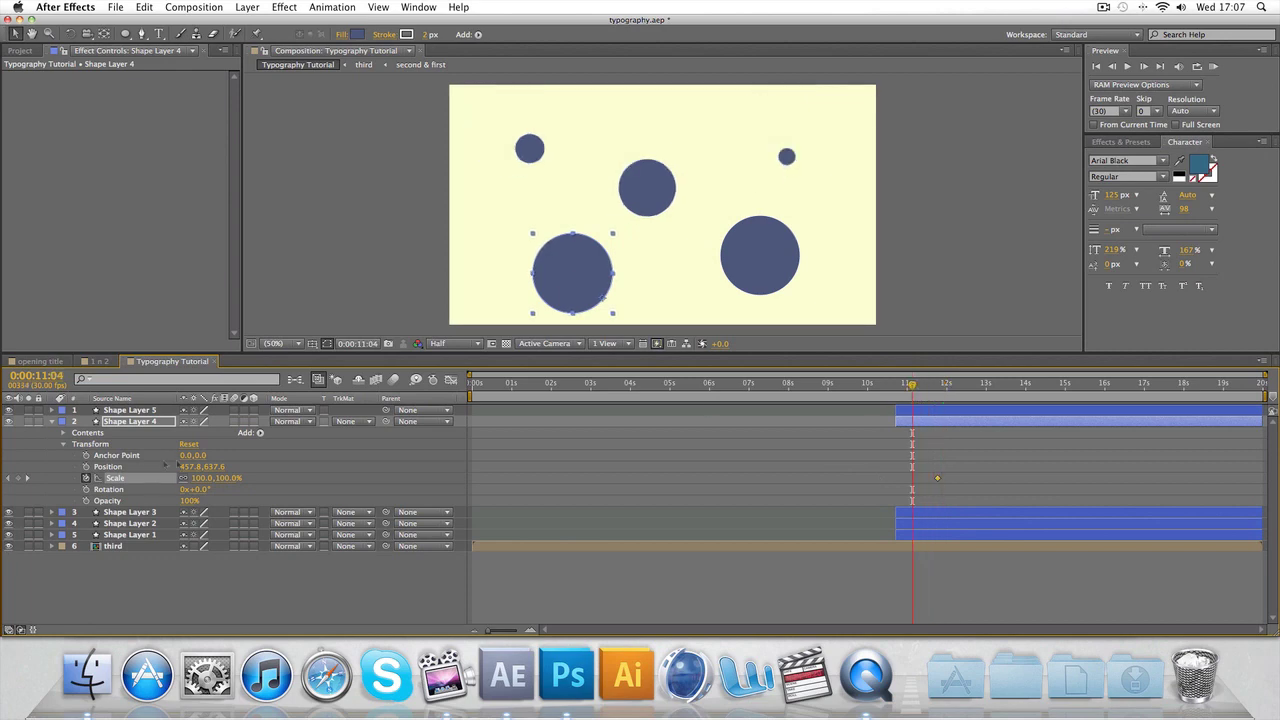
click(196, 478)
text(0)
key(Return)
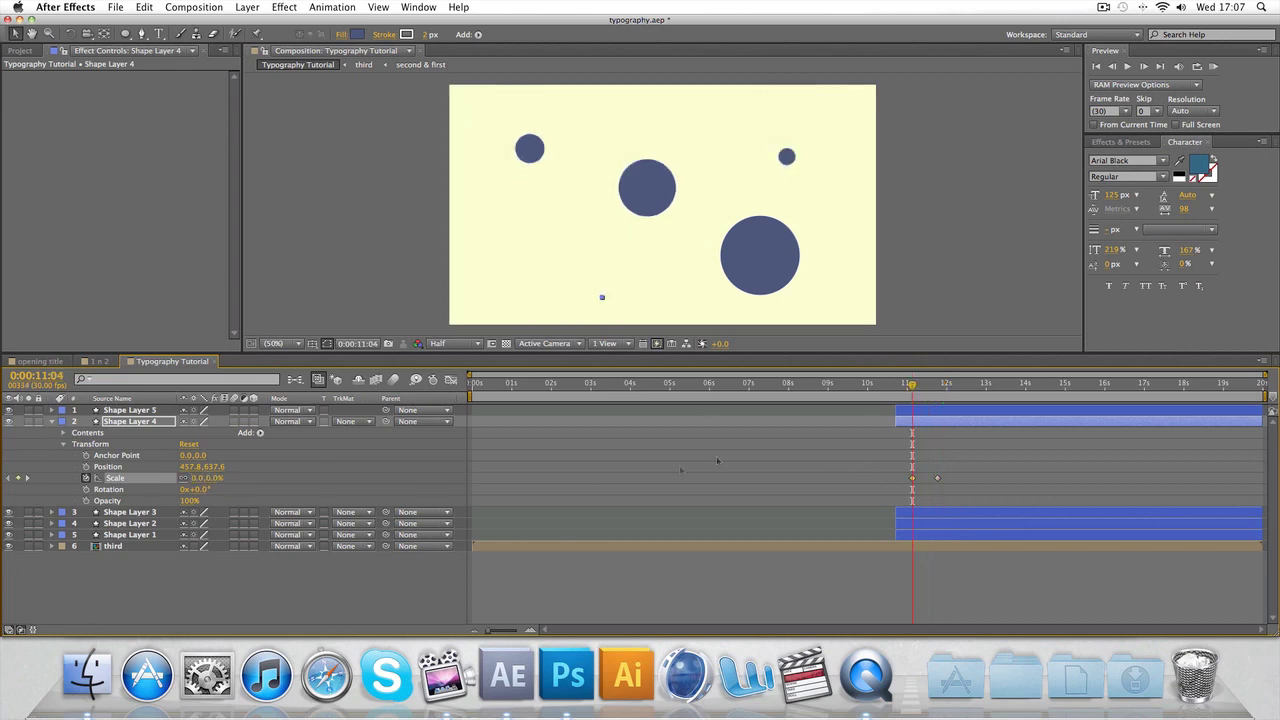
Collapse Shape Layer 4, reveal Shape Layer 5's Transform properties, and return to 10:20
click(53, 421)
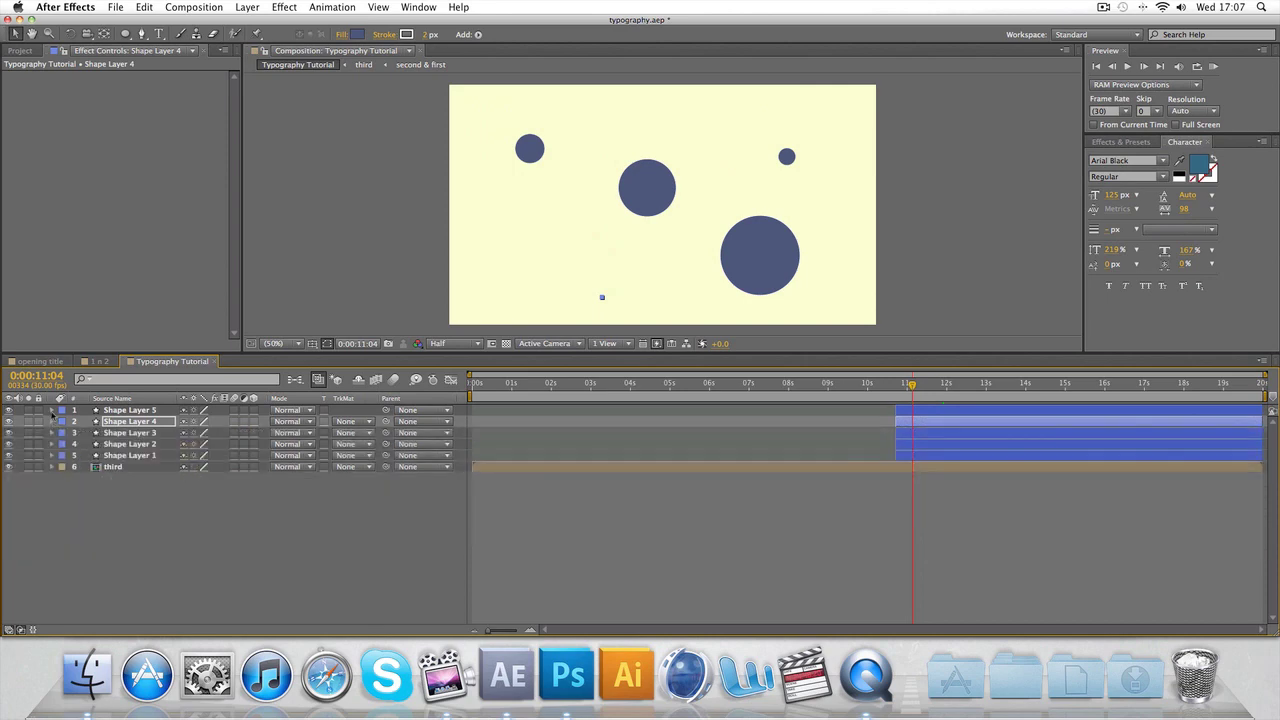
click(53, 410)
click(62, 432)
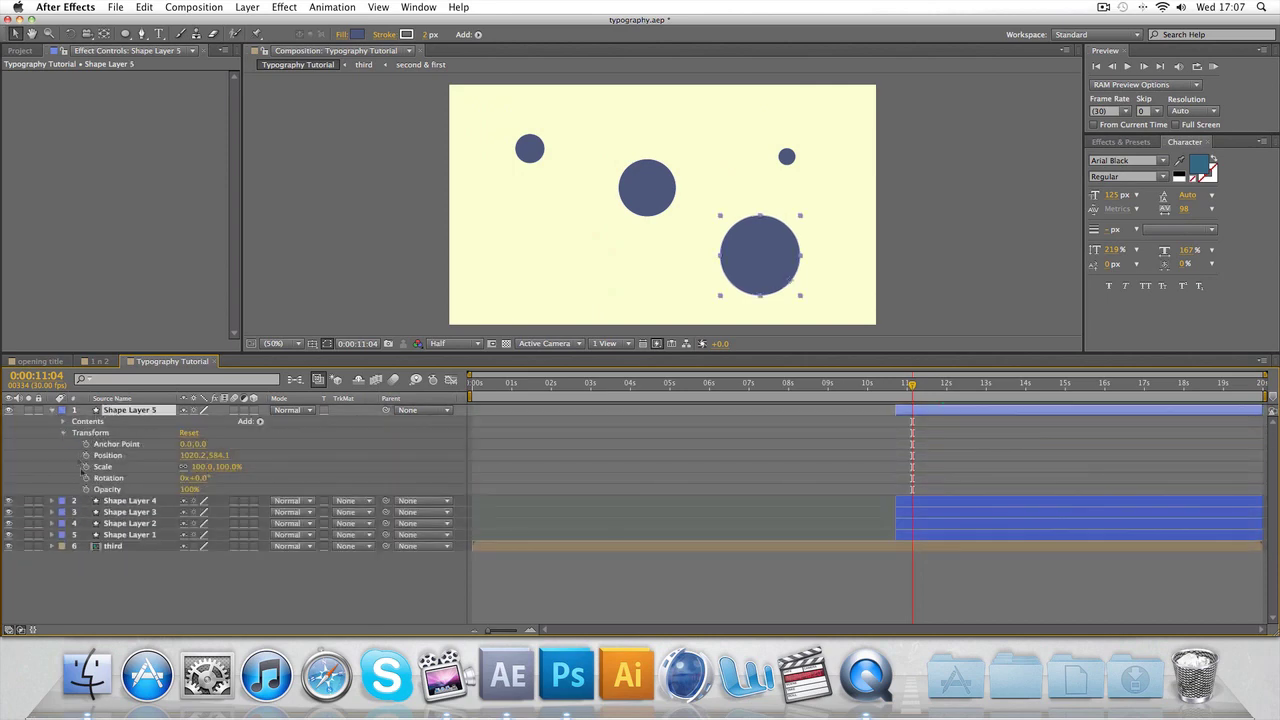
click(895, 390)
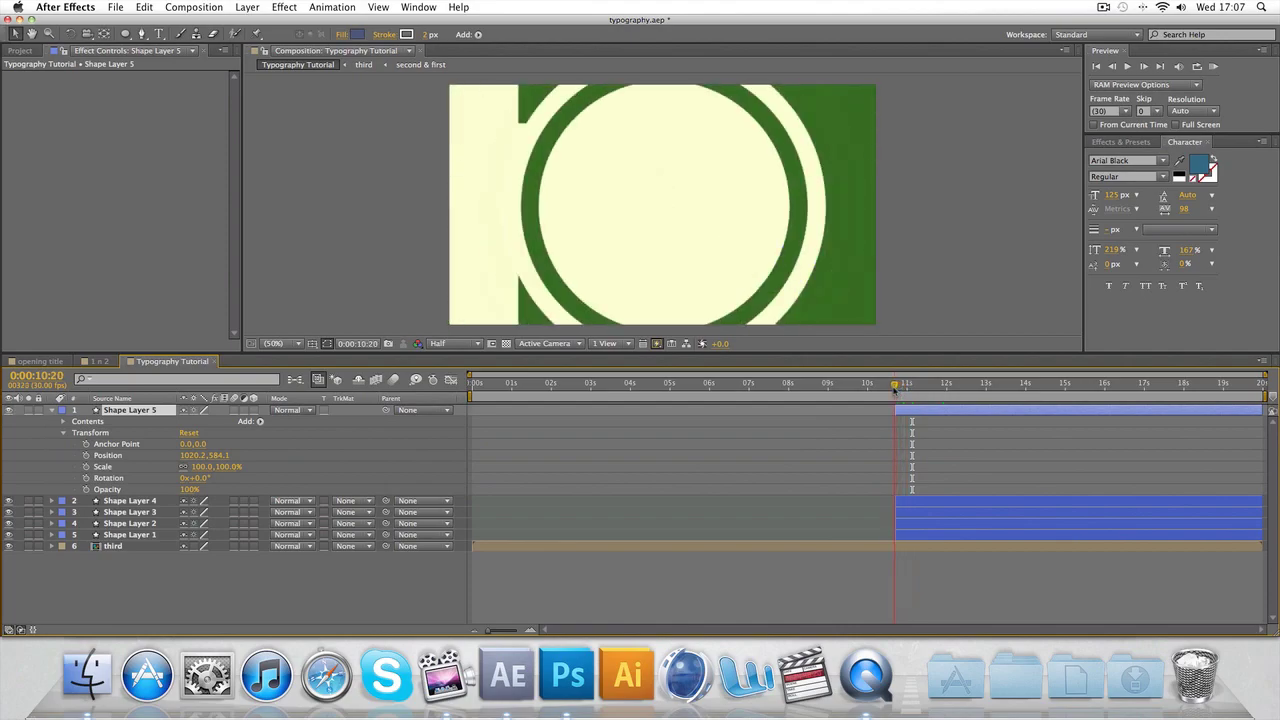